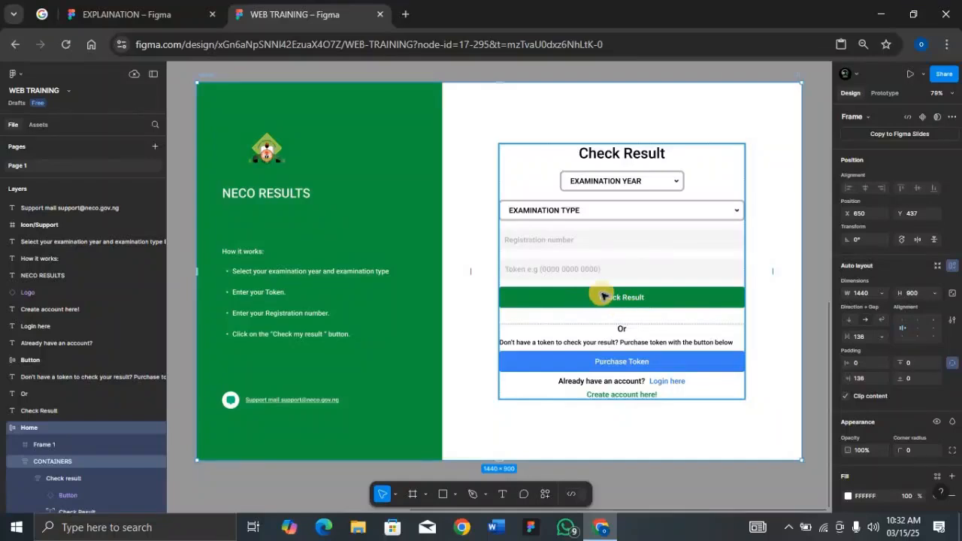
Step: Examine the text settings of the loose result-page elements, from the NECO RESULTS title and instructions to the account links and Check Result heading
click(603, 296)
scroll(603, 296, down, 1)
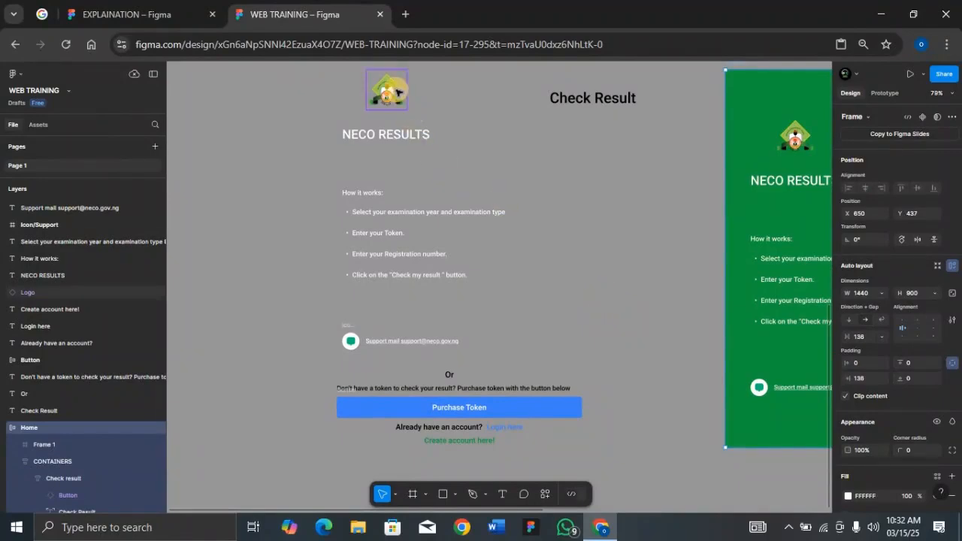
click(406, 136)
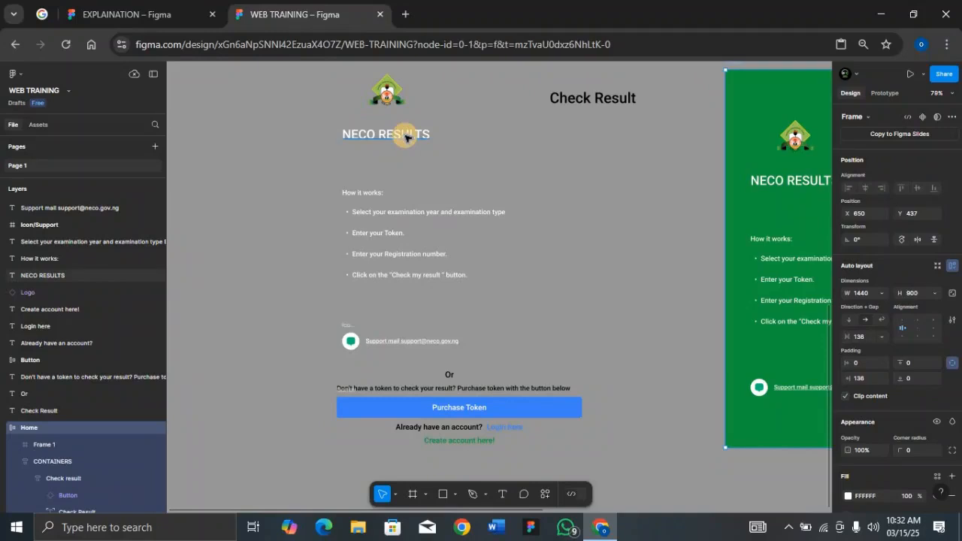
click(406, 136)
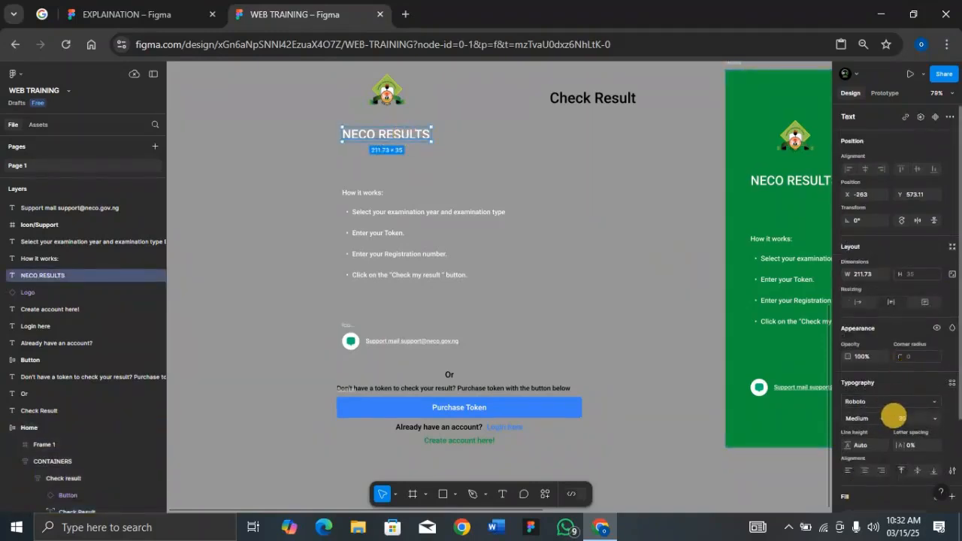
click(384, 225)
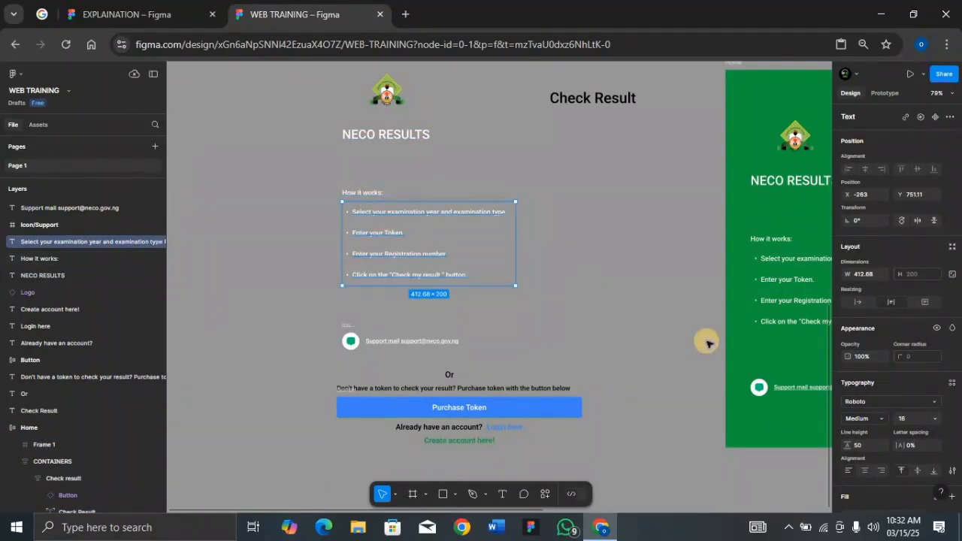
click(399, 342)
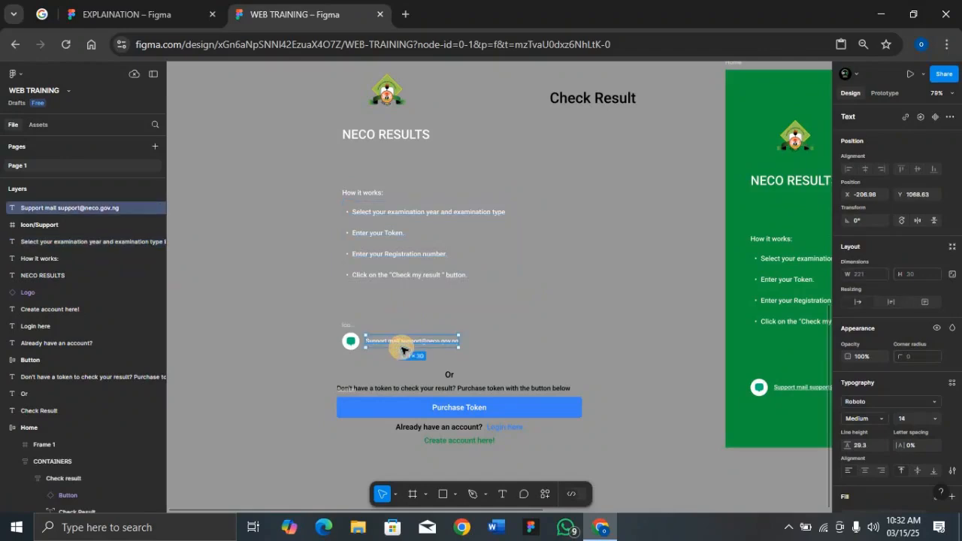
click(404, 390)
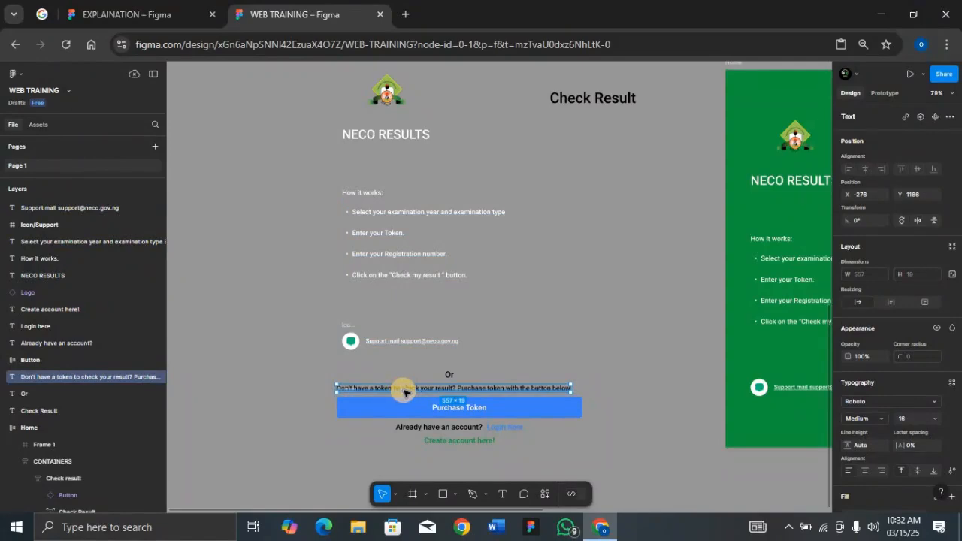
click(458, 429)
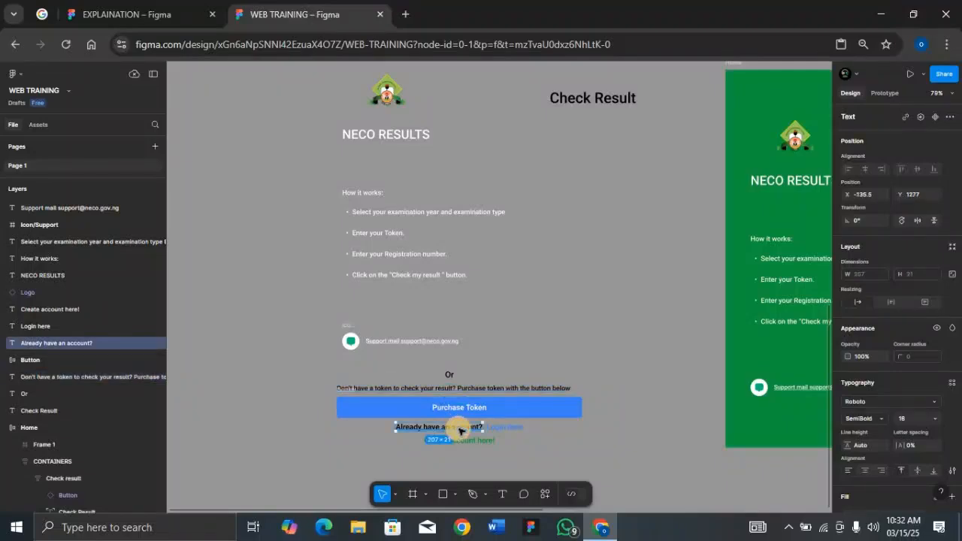
click(498, 428)
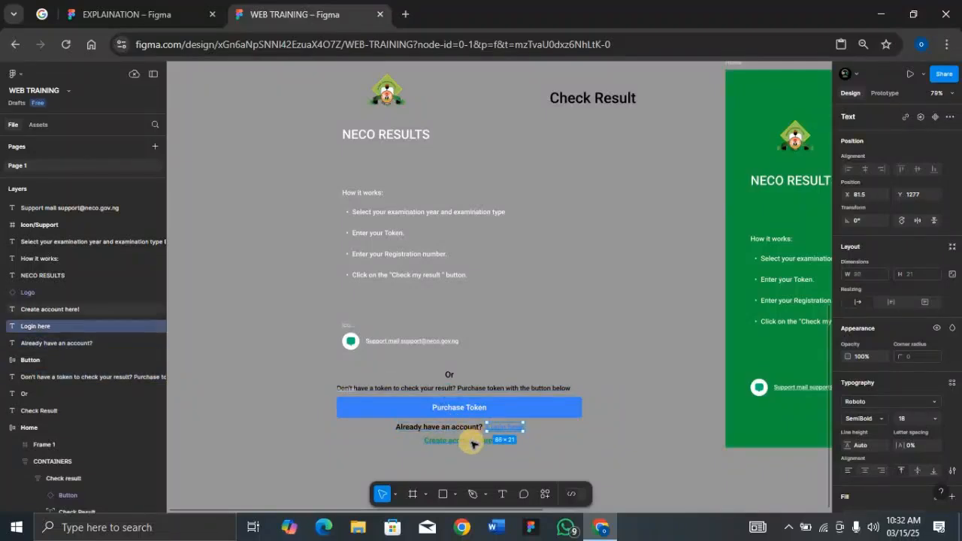
click(473, 445)
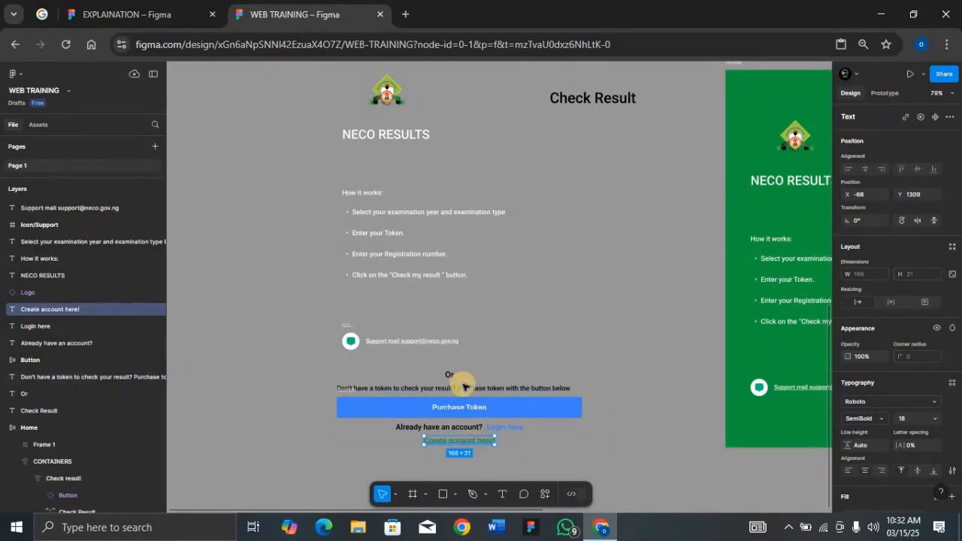
click(600, 89)
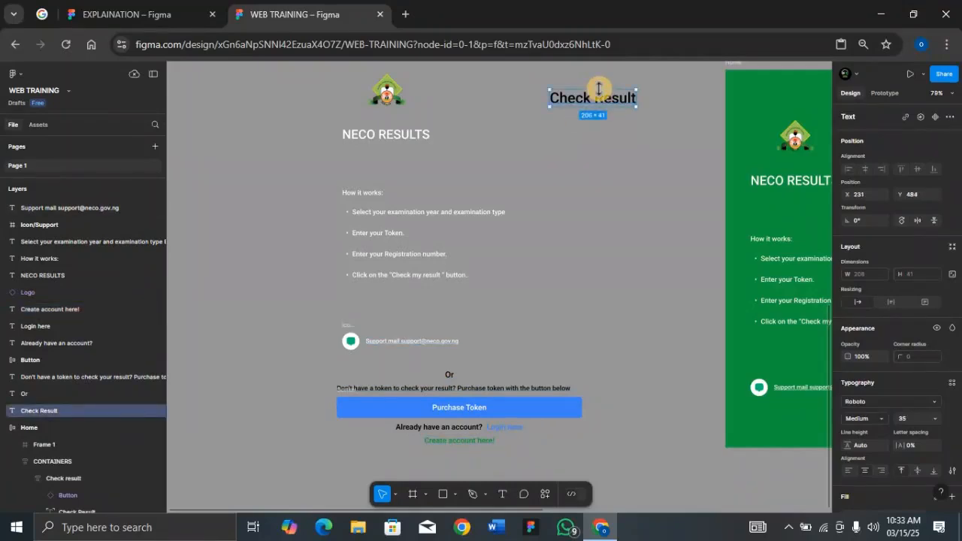
Step: Move the finished Home frame away from the loose elements to the empty canvas area above and left of them
key(minus)
key(minus)
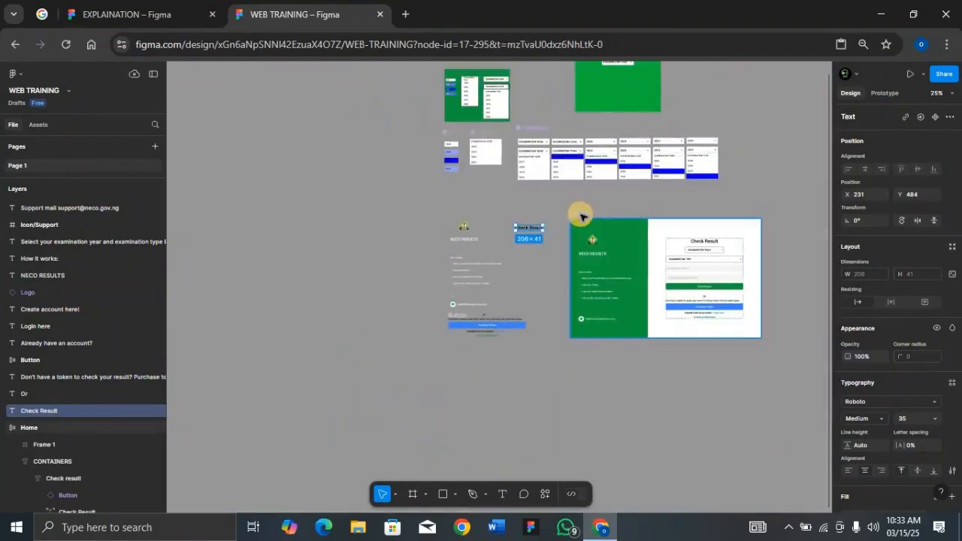
drag(583, 217, 225, 94)
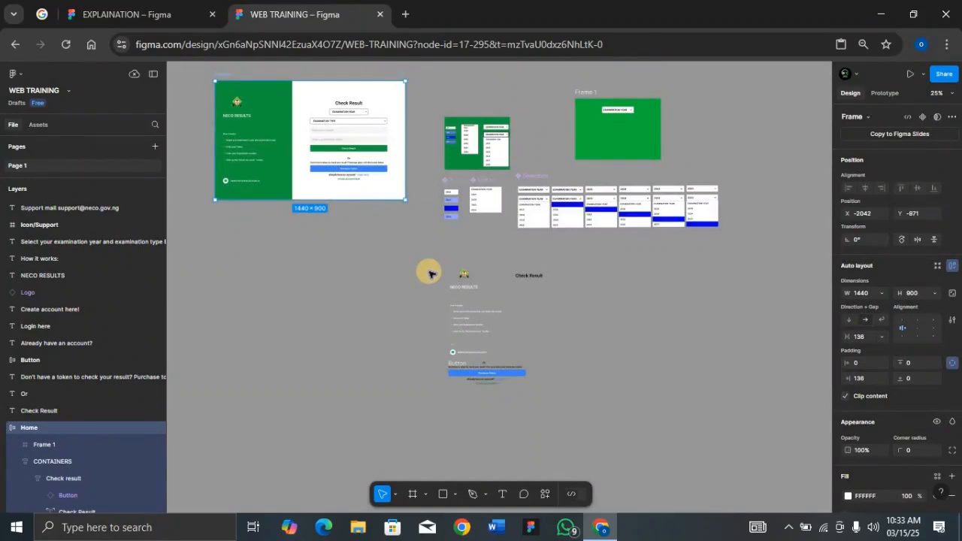
Step: Create a new Desktop preset frame of 1440 × 1024
scroll(430, 273, up, 5)
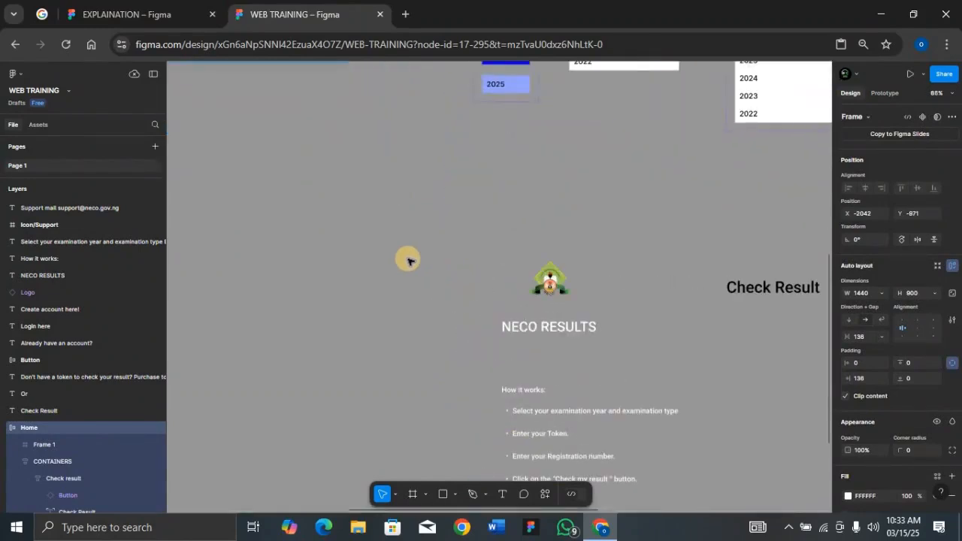
key(f)
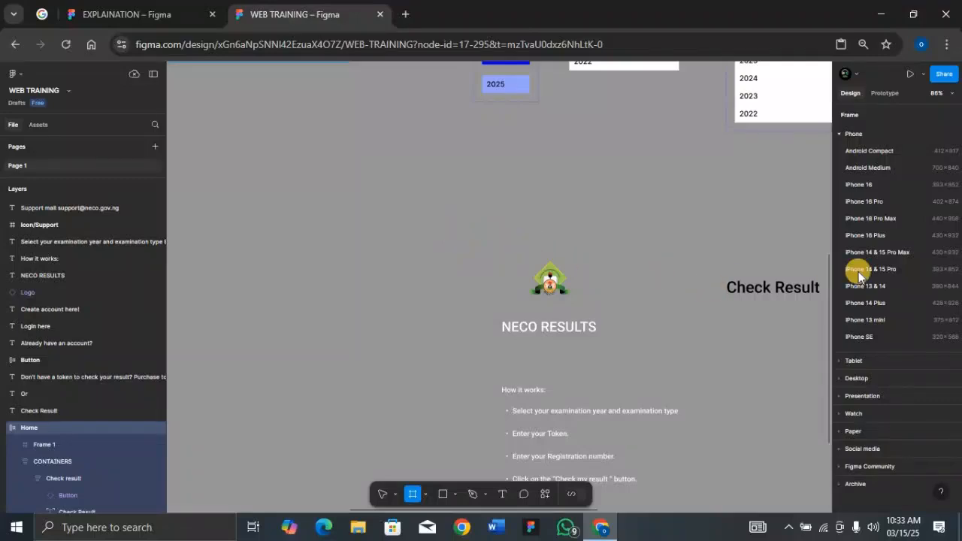
click(838, 135)
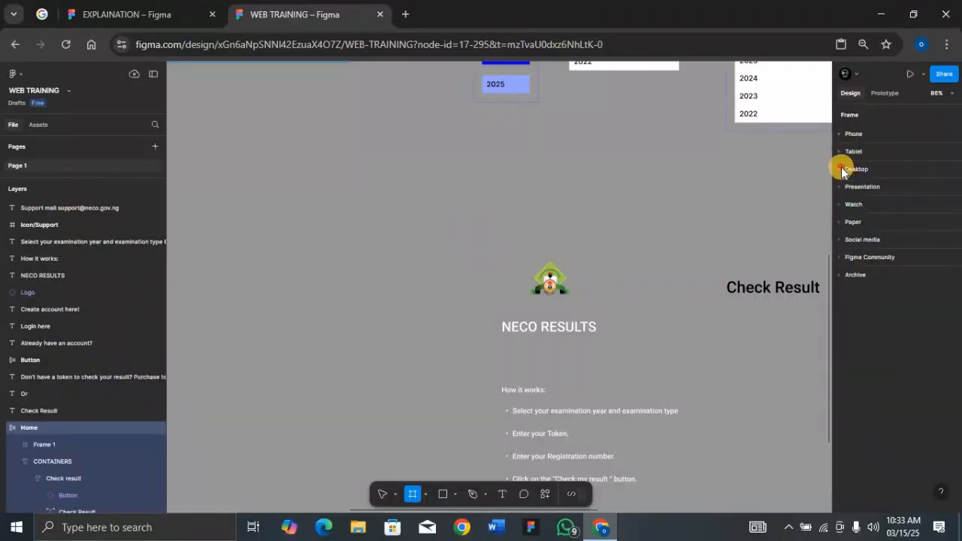
click(841, 170)
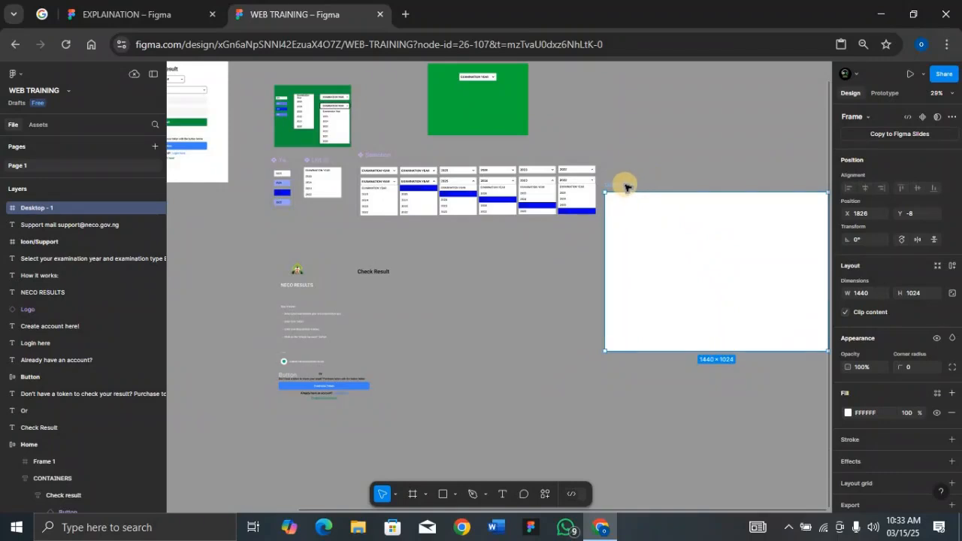
Step: Move the new desktop frame over the loose page elements and place it behind them so it contains them
drag(614, 226, 256, 247)
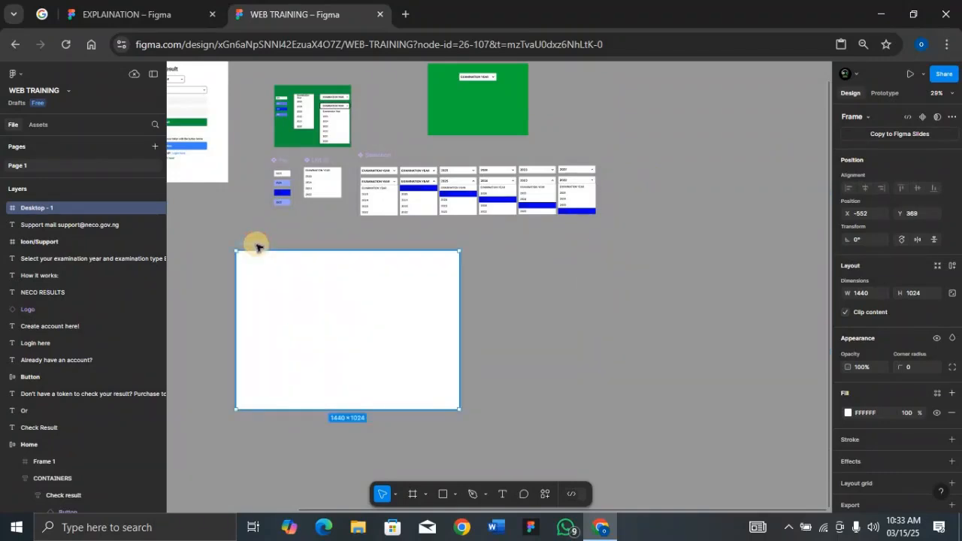
key(ctrl+v)
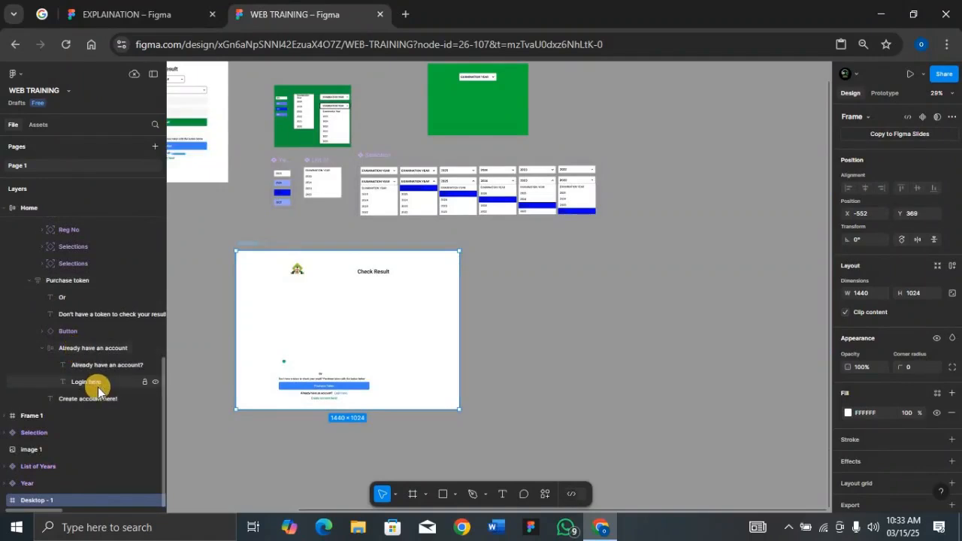
click(254, 245)
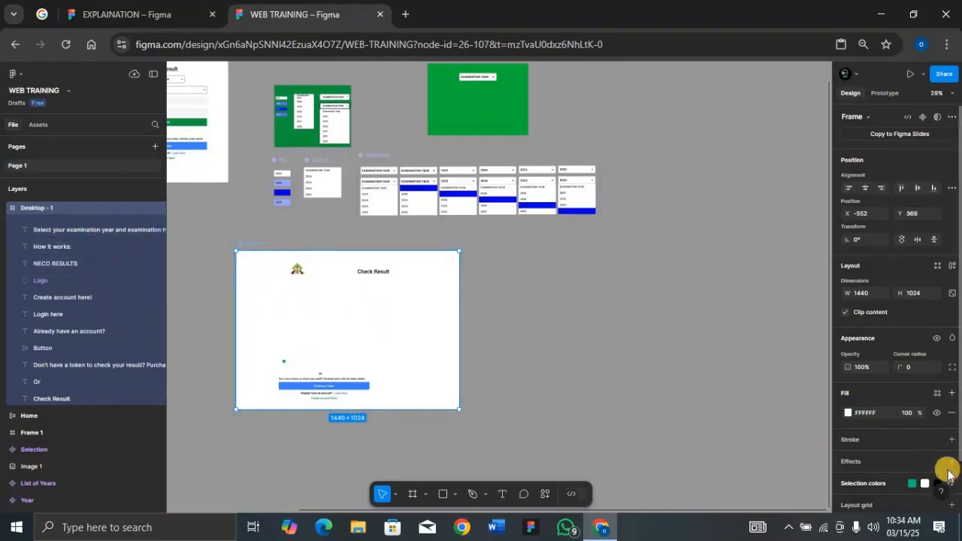
Step: Set the desktop frame's fill to light grey CBCBCB and move the frame further right on the canvas
click(847, 412)
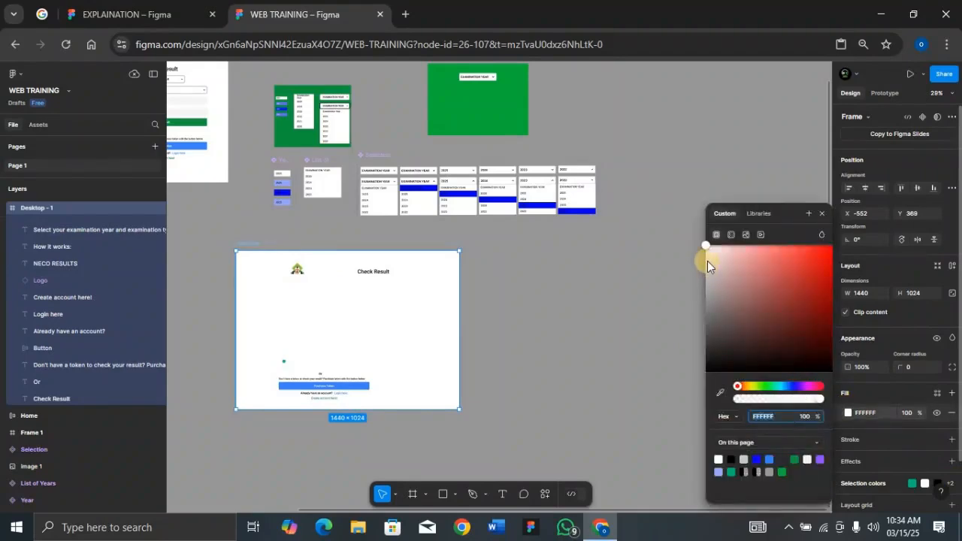
drag(706, 253, 701, 271)
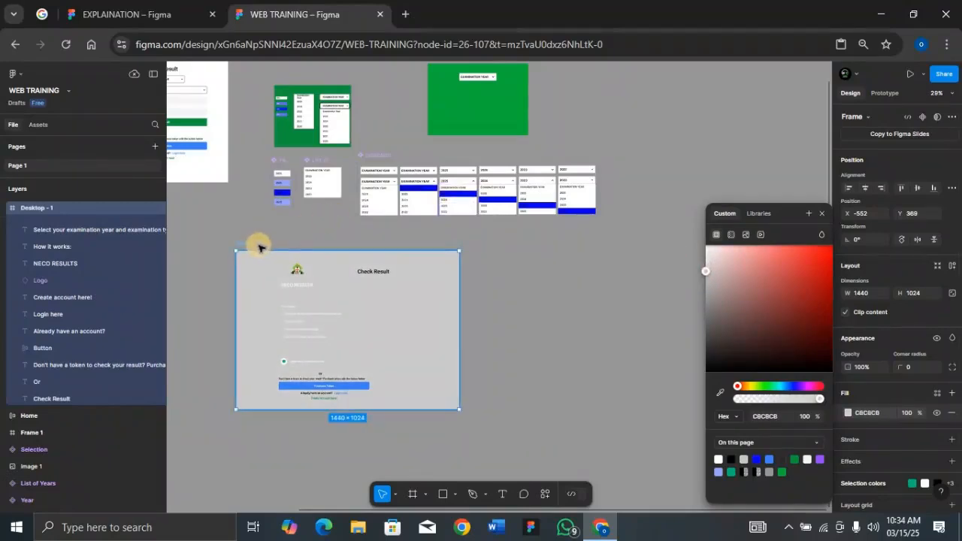
drag(307, 251, 392, 254)
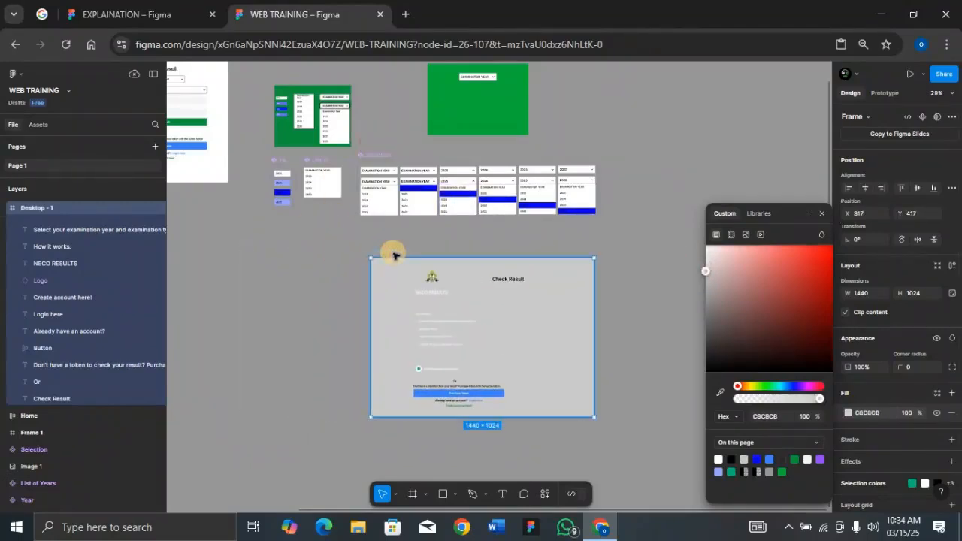
key(shift+2)
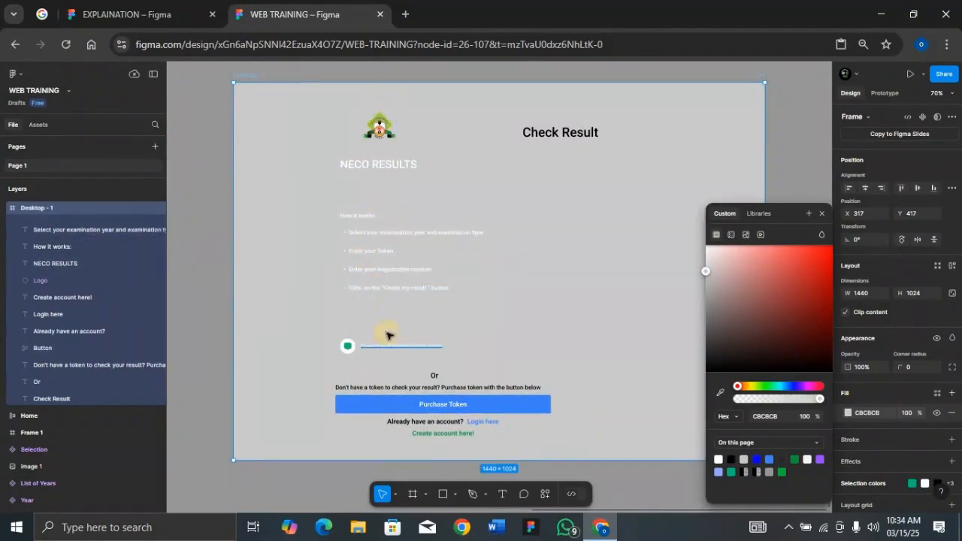
Step: Move the six purchase-token and account elements together to the right half of the frame, below the Check Result heading
click(319, 375)
drag(316, 370, 563, 439)
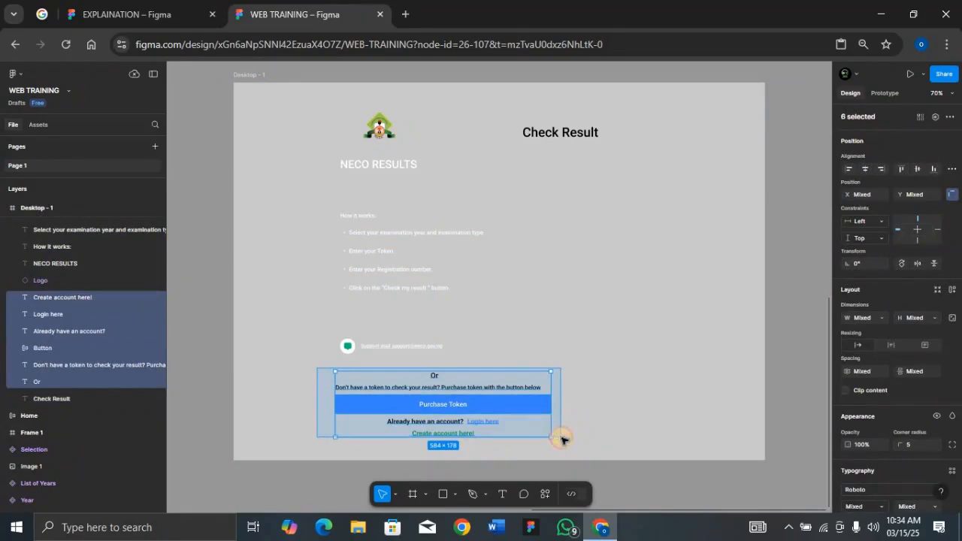
drag(522, 393, 681, 279)
Step: Wrap the logo and the NECO RESULTS title in an auto layout frame and rename it Logo
click(379, 129)
shift+click(385, 164)
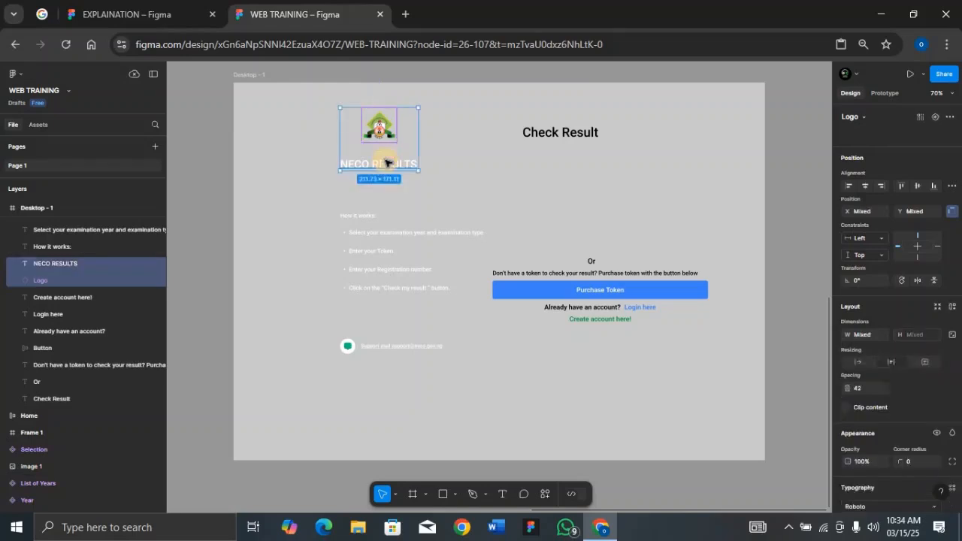
key(shift+a)
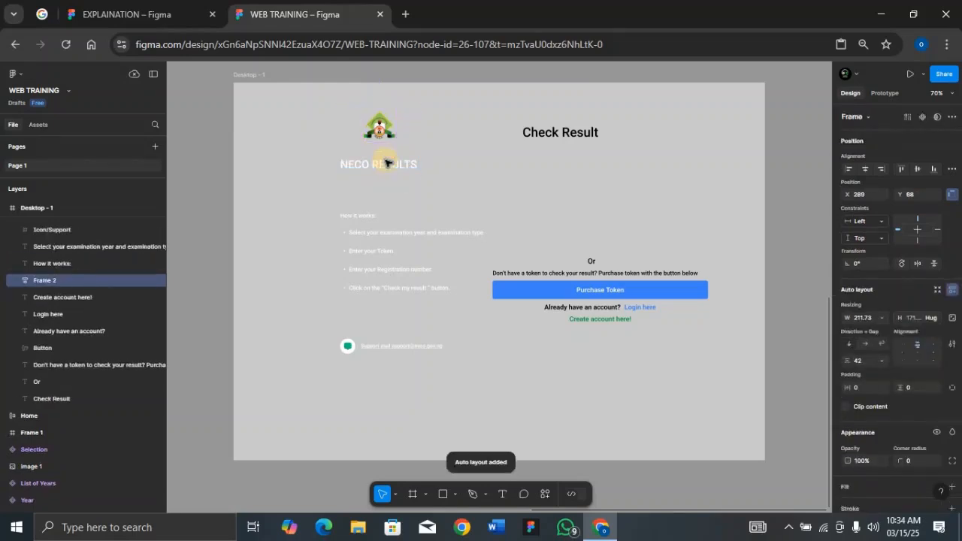
double_click(66, 280)
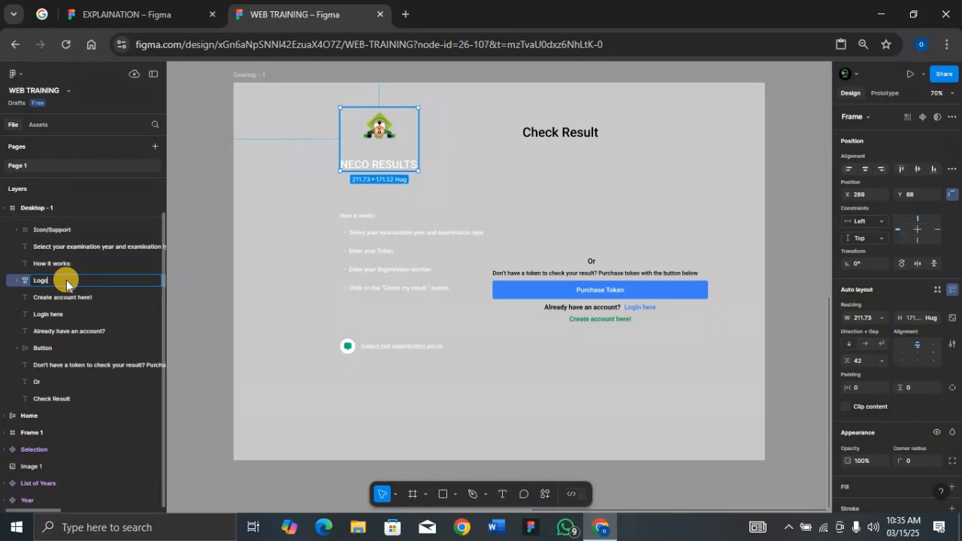
key(Return)
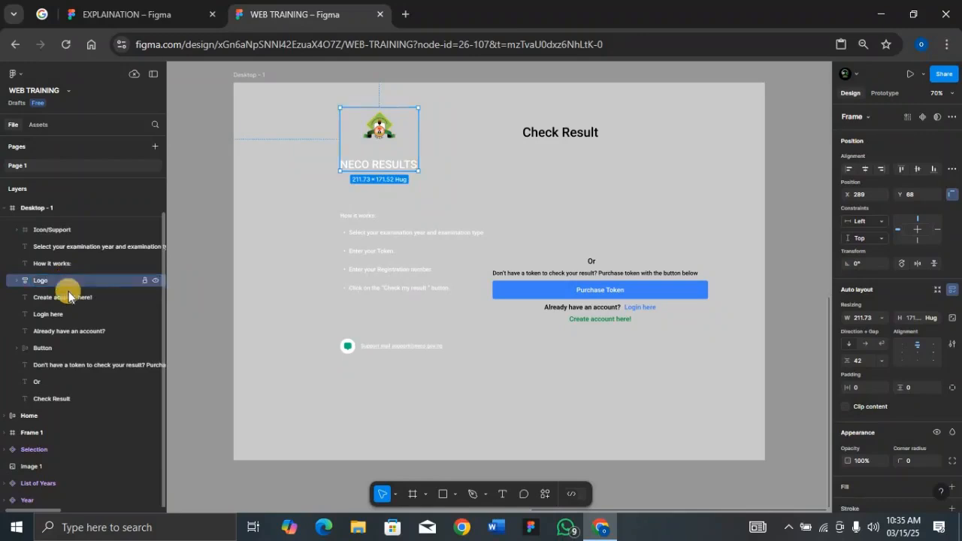
Step: Wrap the "How it works:" label and its instruction list in an auto layout frame and rename it "How its works"
click(348, 219)
shift+click(373, 248)
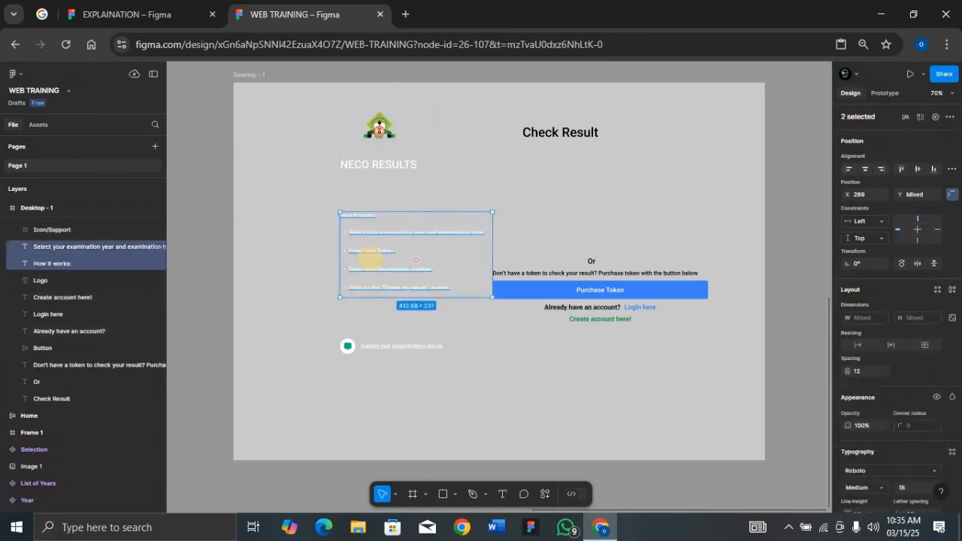
key(shift+a)
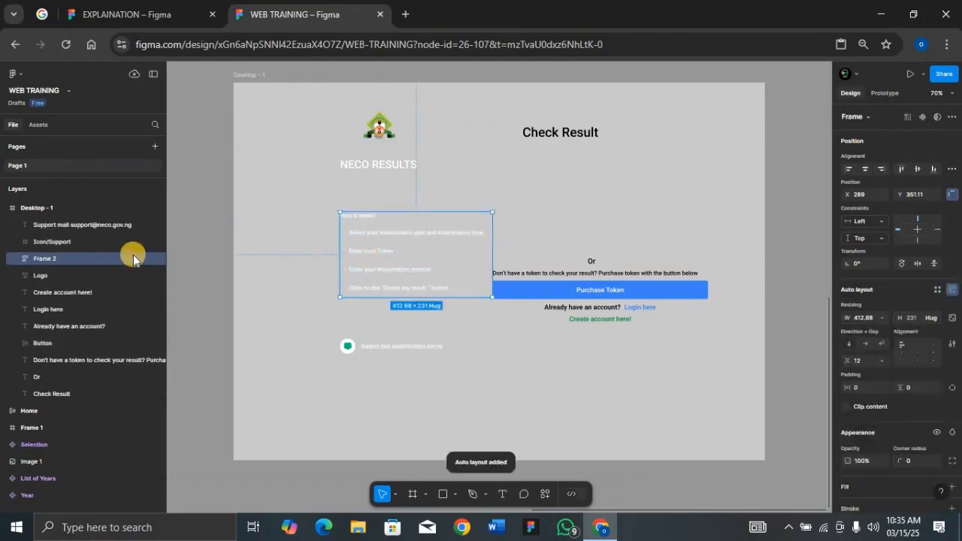
double_click(99, 260)
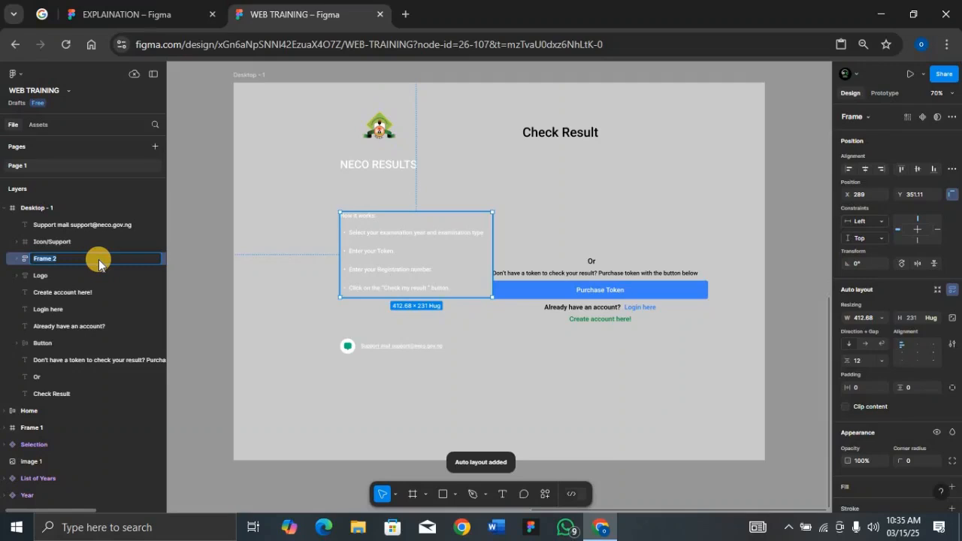
text(How )
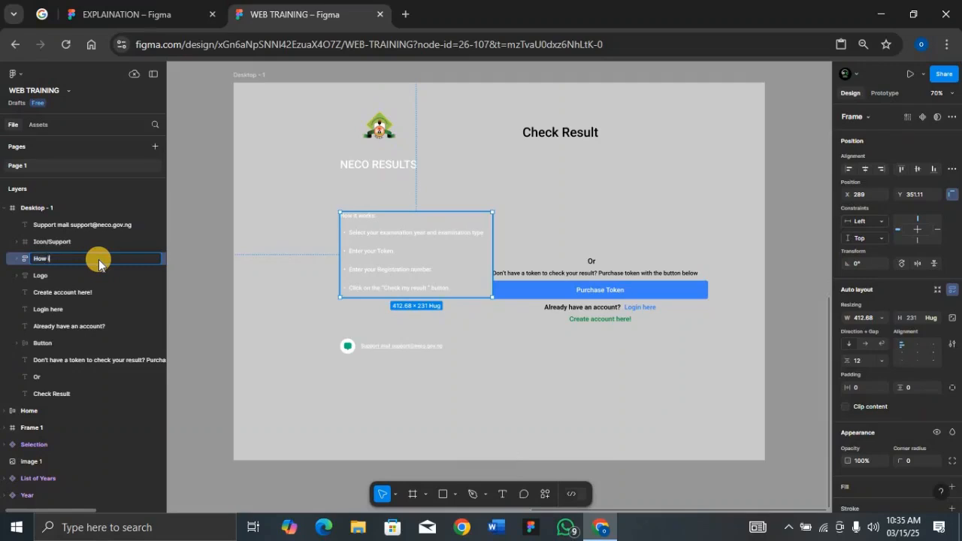
text(its works)
key(Return)
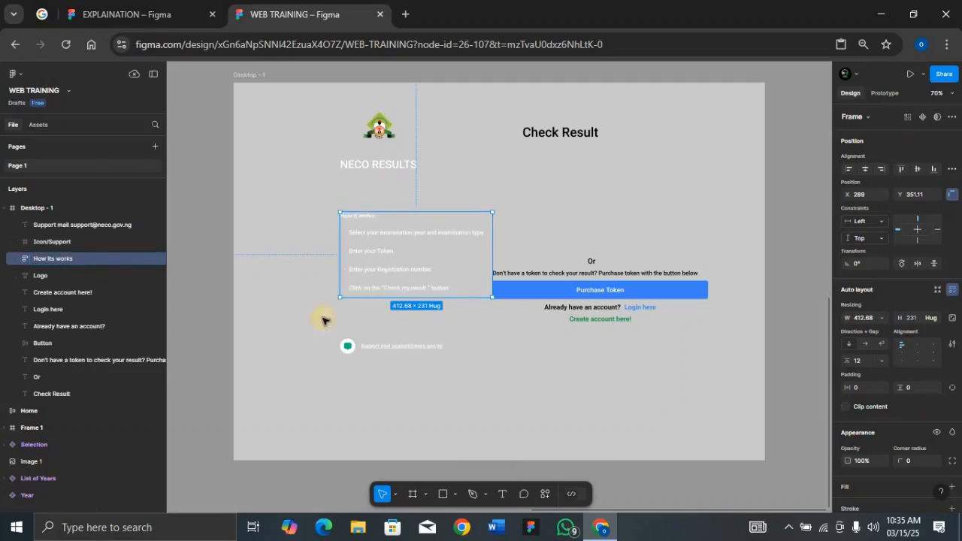
Step: Wrap the support icon and the support mail text in an auto layout frame and rename it Mail
click(381, 348)
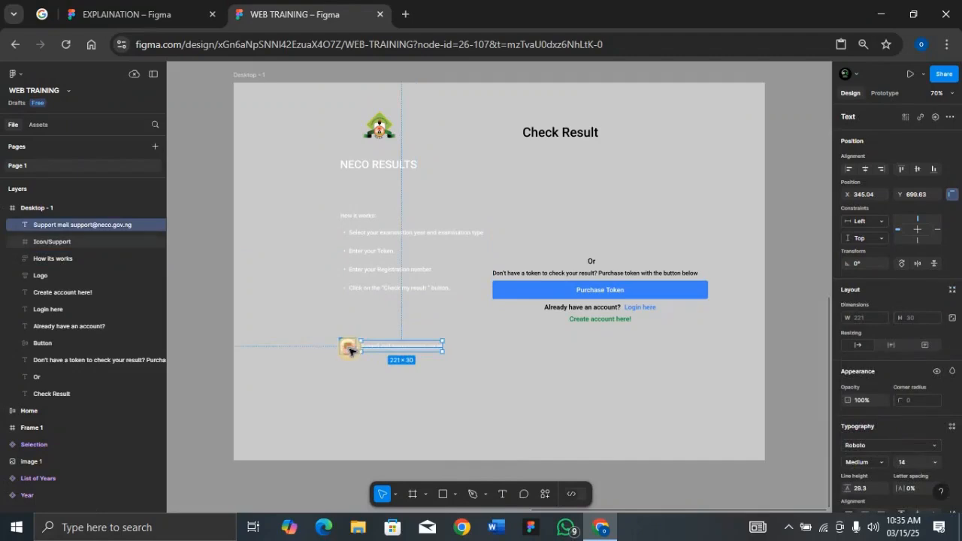
shift+click(350, 350)
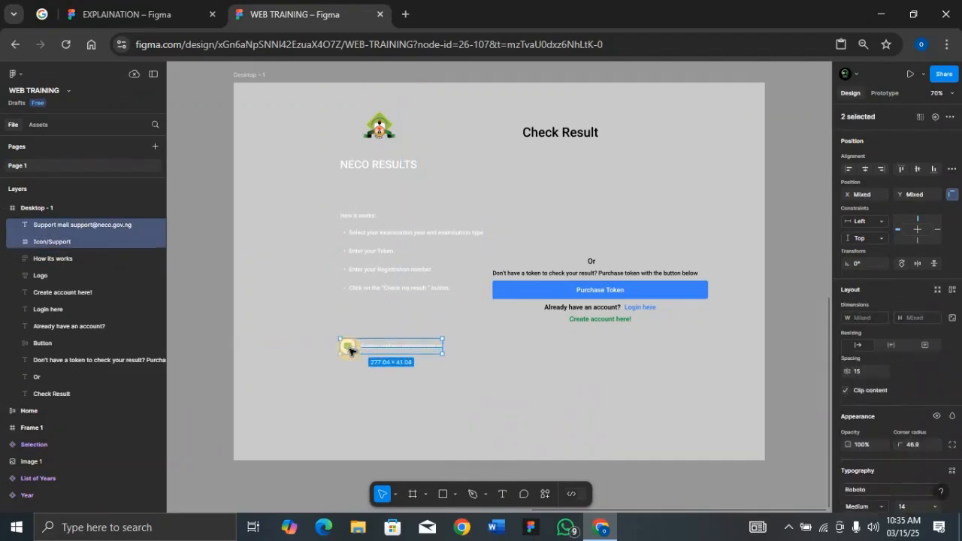
key(shift+a)
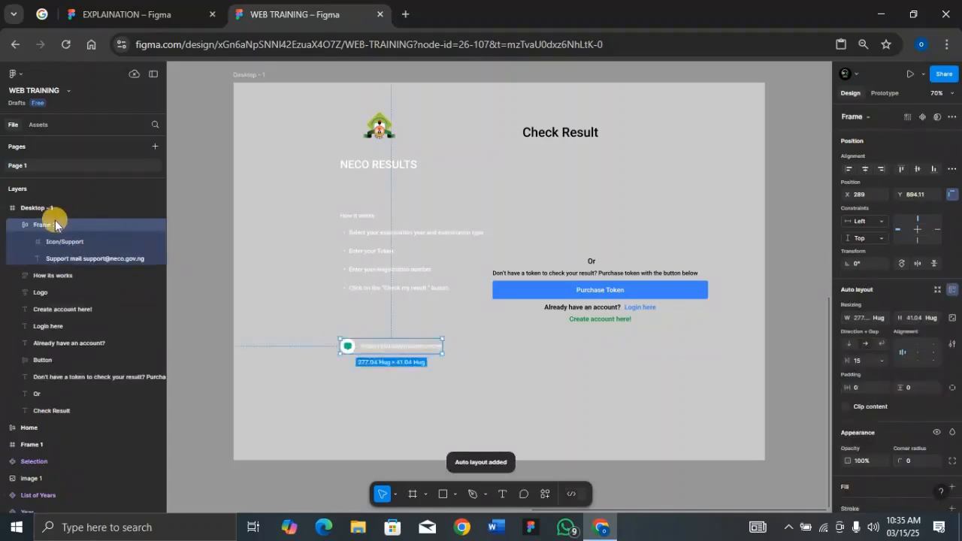
double_click(65, 227)
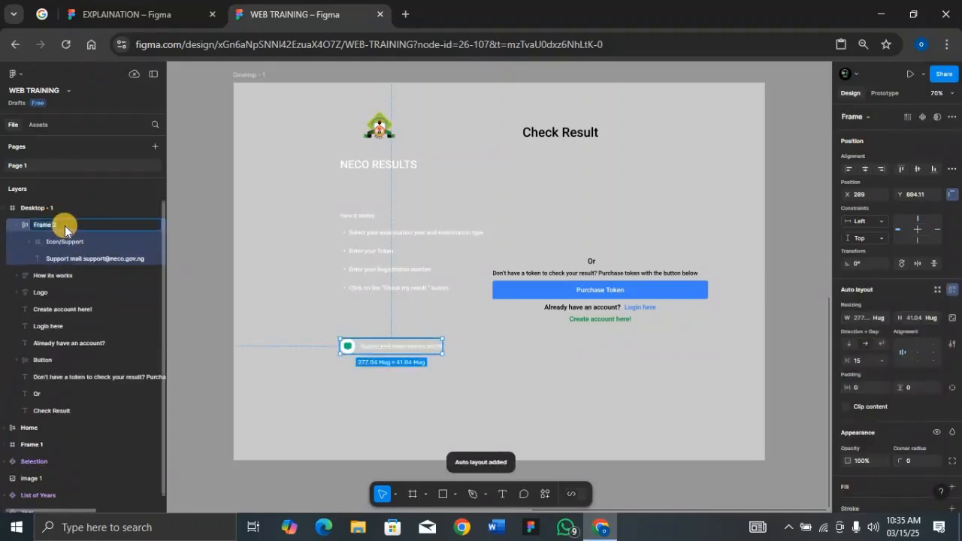
text(Ma)
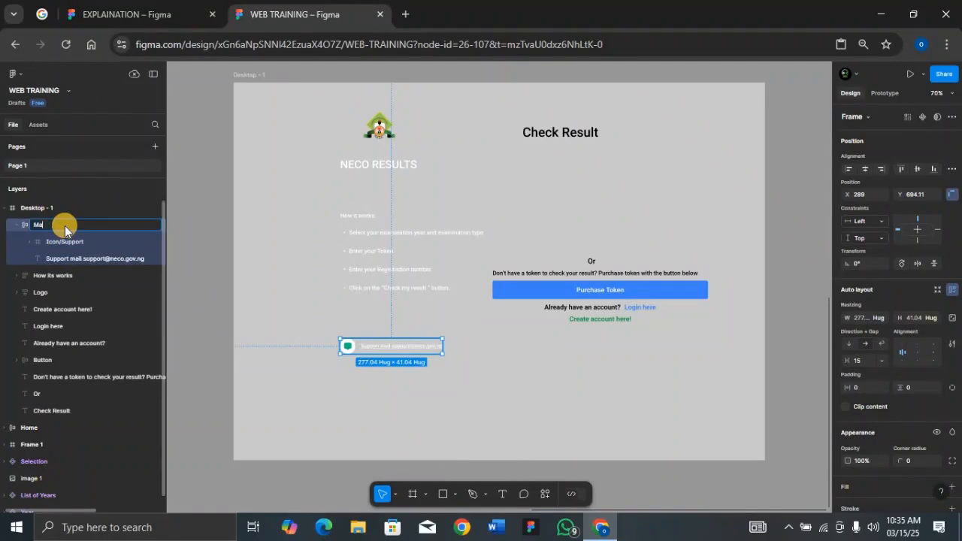
text(il)
key(Return)
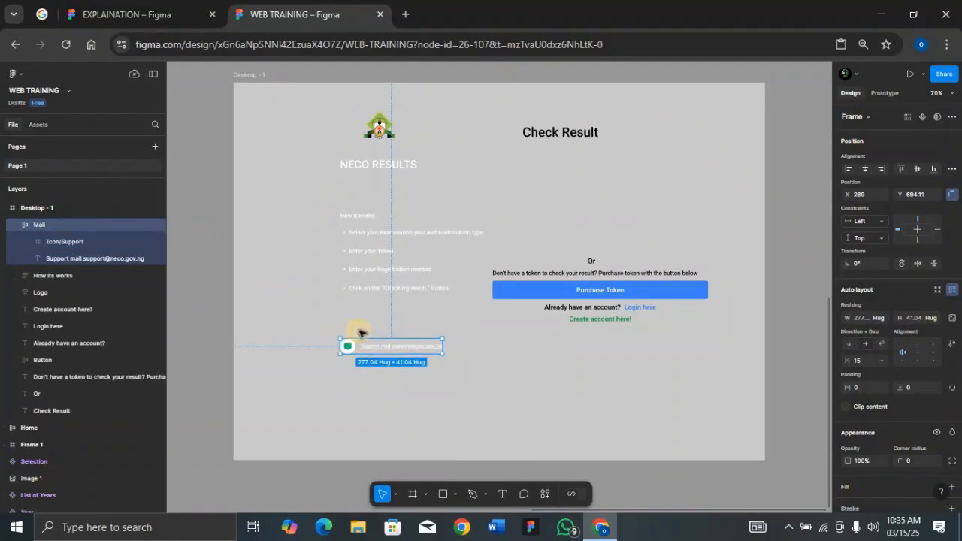
Step: Wrap the Mail, How its works and Logo frames in one auto layout frame and shift it toward the desktop frame's left edge
shift+click(378, 276)
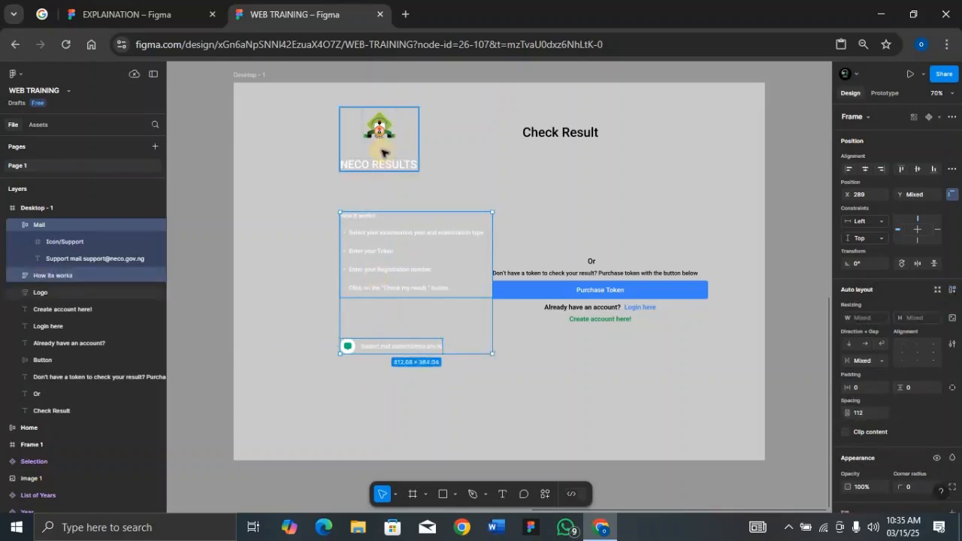
shift+click(382, 151)
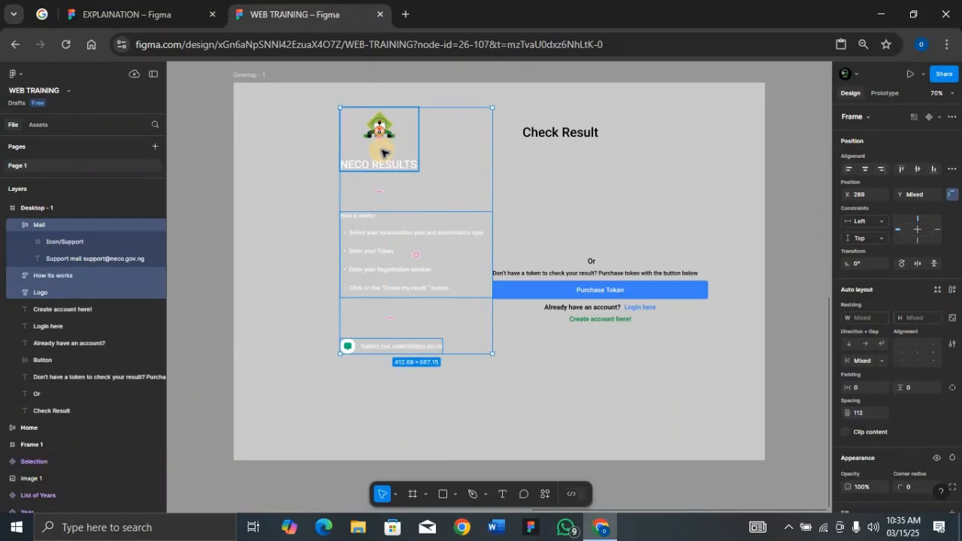
key(shift+a)
drag(412, 233, 356, 258)
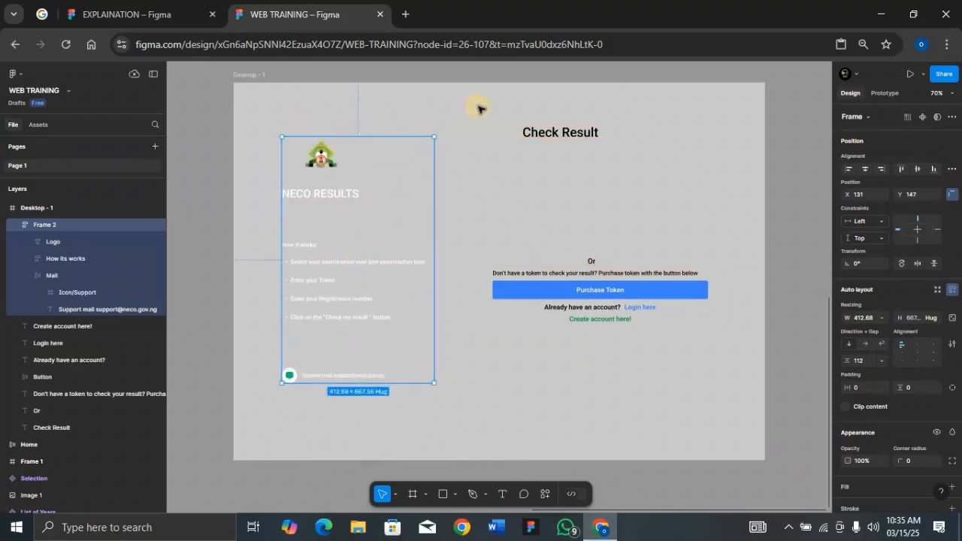
mouse_move(378, 224)
mouse_down()
mouse_move(366, 230)
mouse_move(371, 217)
mouse_up()
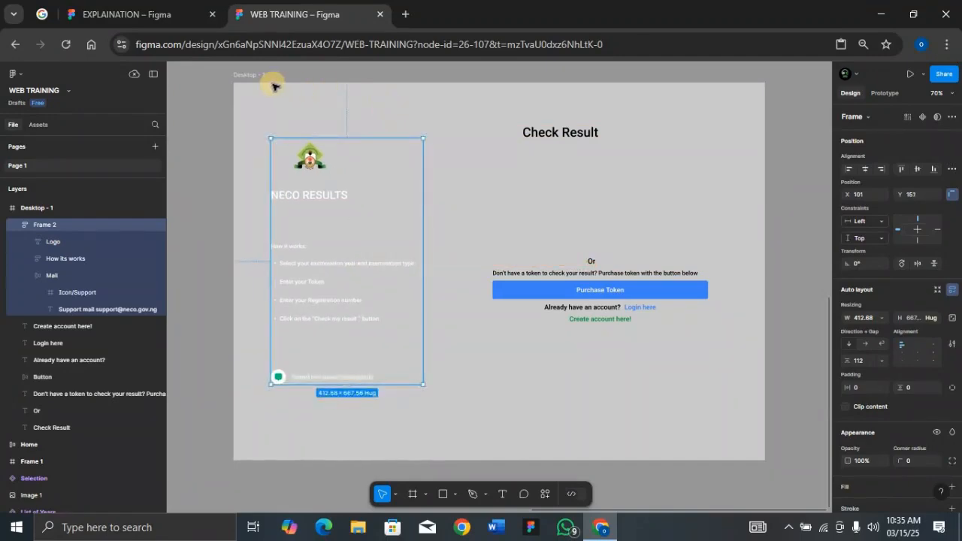
Step: Draw a frame around the logo and instructions group from the desktop frame's upper-left corner and size it 584 × 900
key(f)
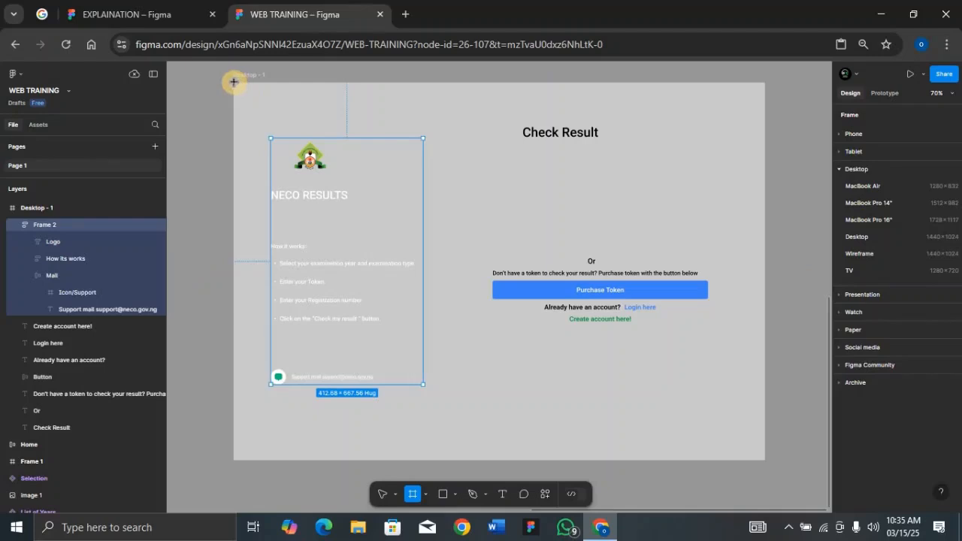
drag(234, 82, 450, 382)
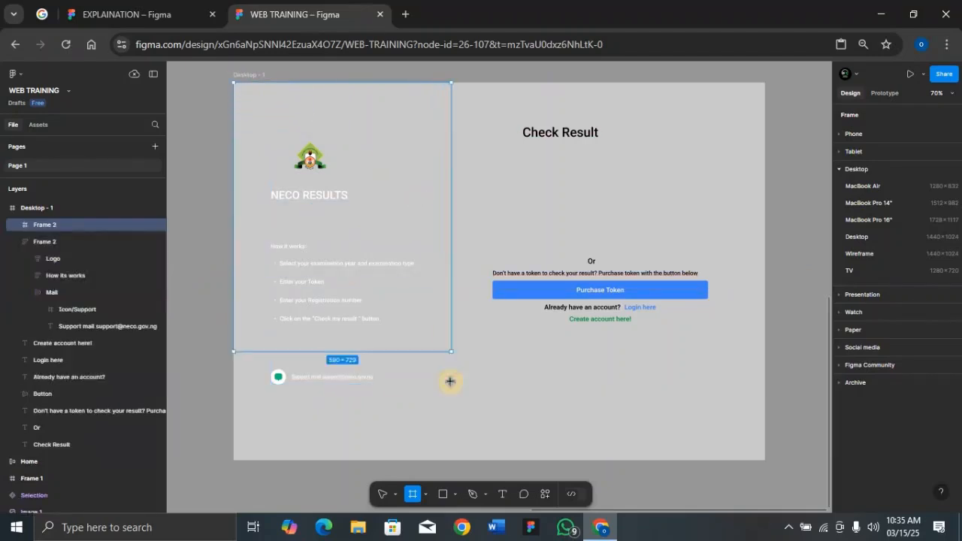
text(5)
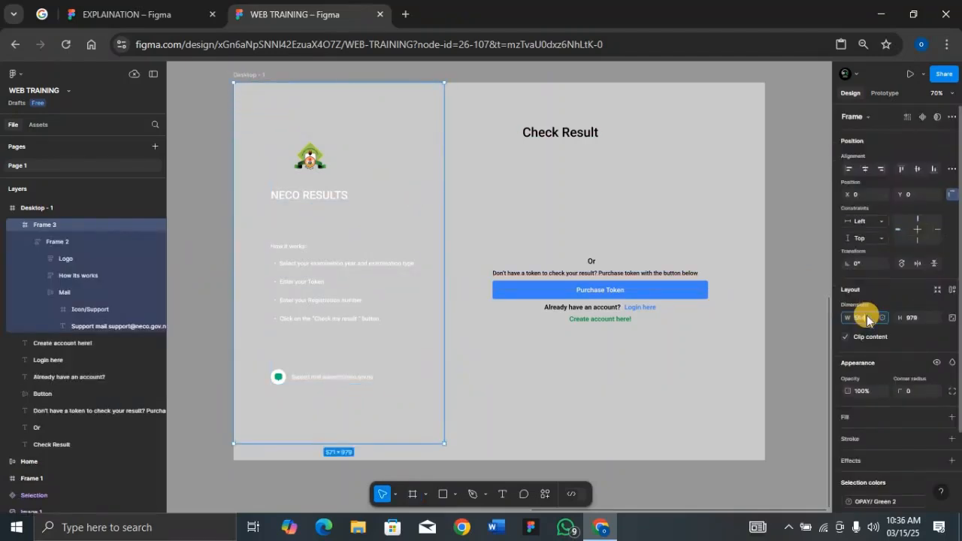
text(84)
key(Return)
click(922, 319)
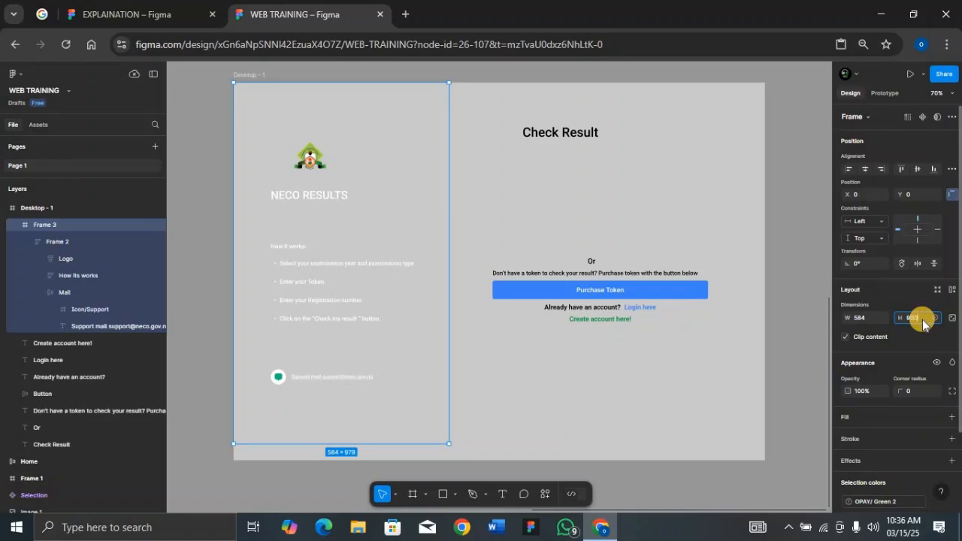
key(Return)
Step: Add a green 0F973D fill to the new 584-wide frame
scroll(933, 323, down, 2)
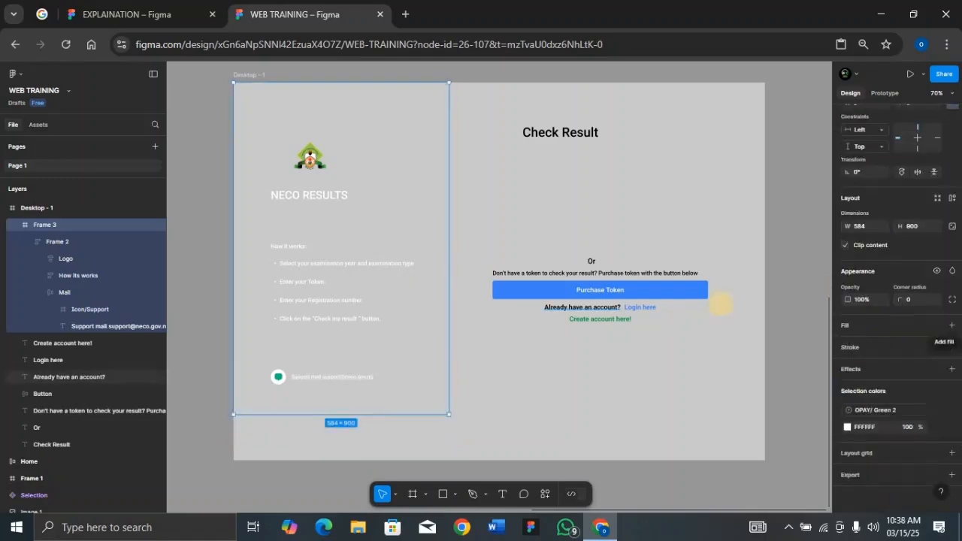
click(952, 327)
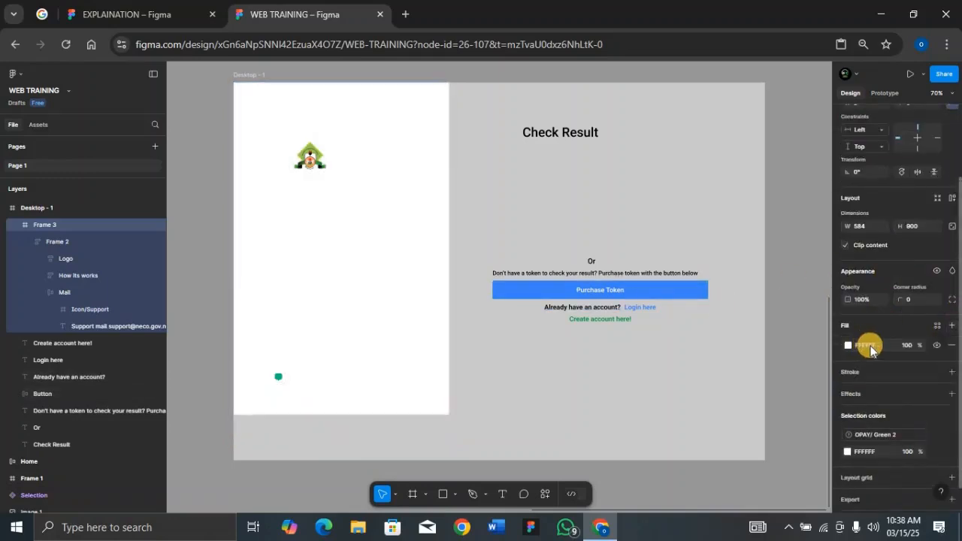
click(880, 346)
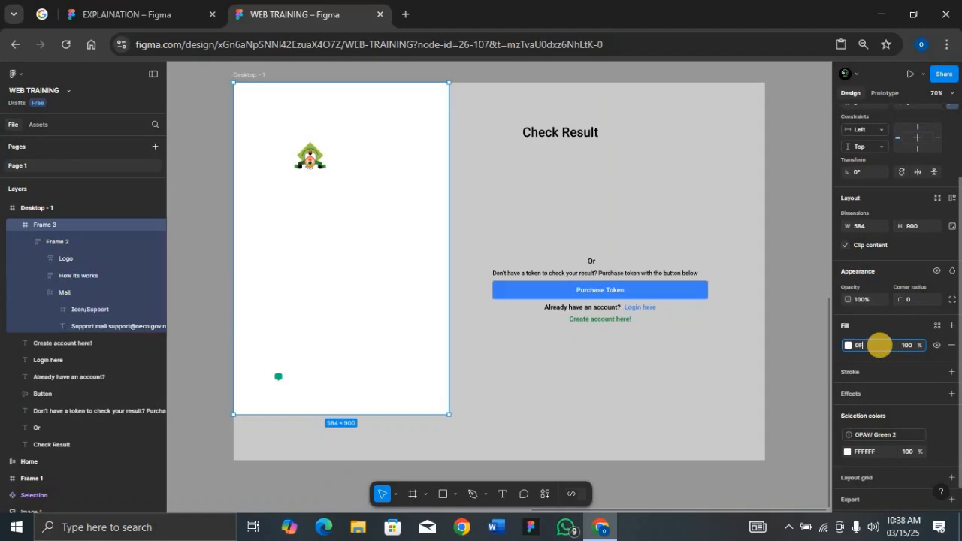
text(0F873D)
key(Return)
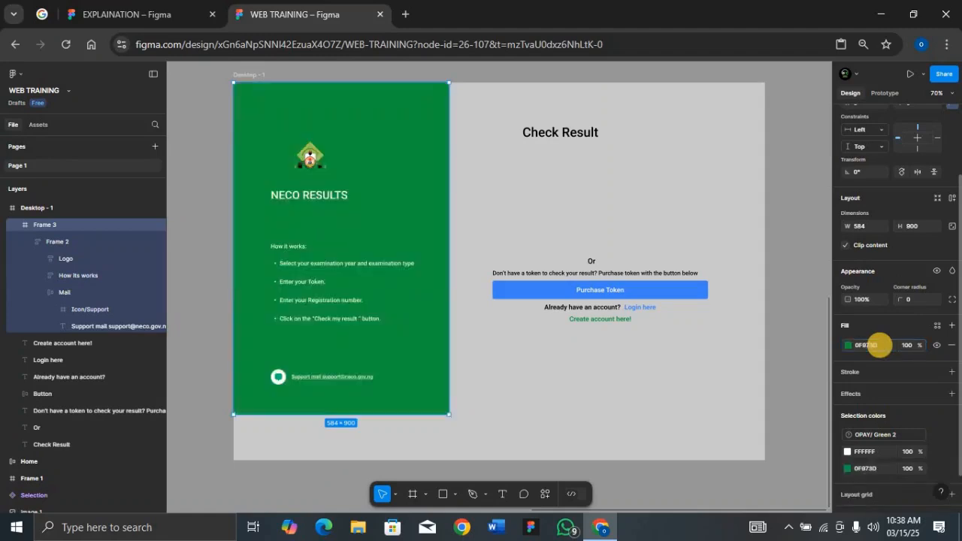
Step: Set the height of the Desktop - 1 frame to 900
click(253, 74)
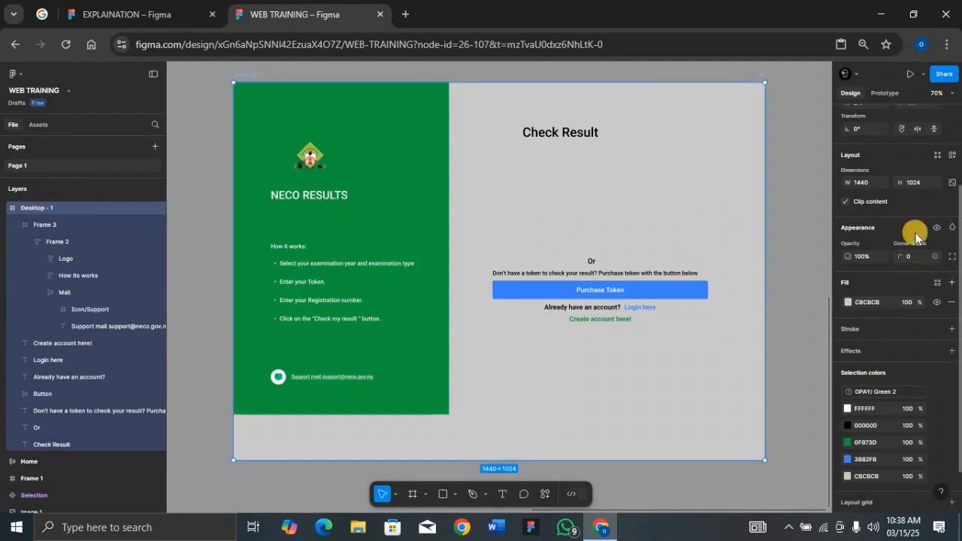
click(921, 184)
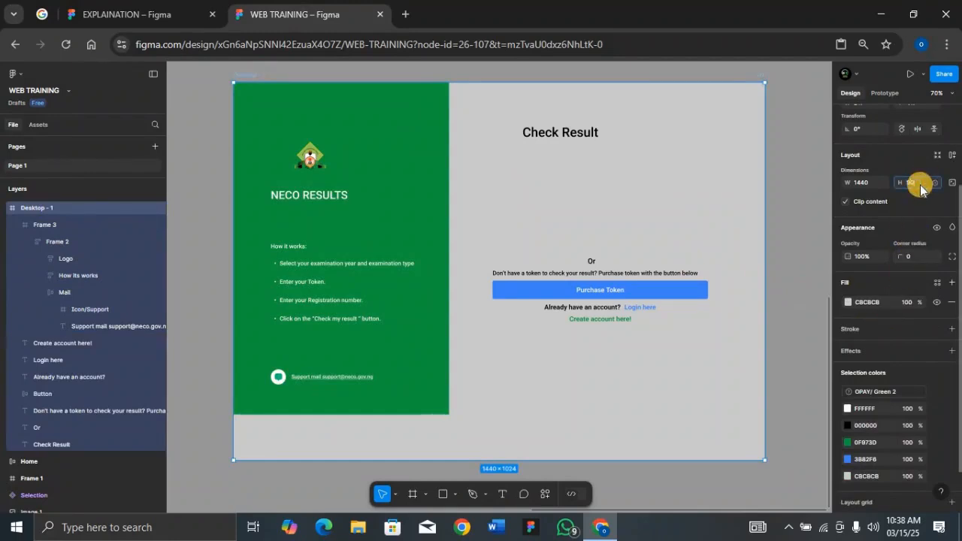
text(900)
key(Return)
Step: Rename the auto layout frame holding Logo, How its works and Mail as NECO
click(38, 243)
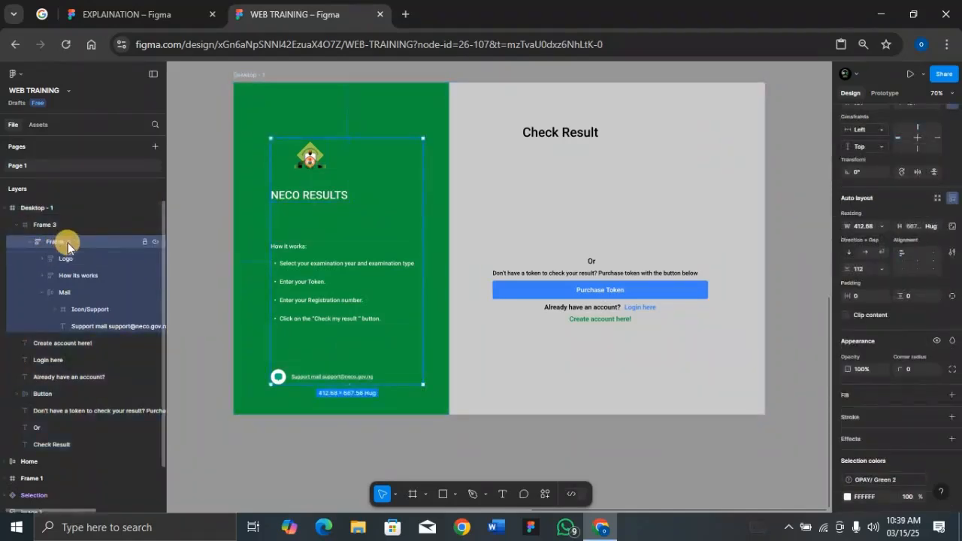
double_click(72, 242)
text(N)
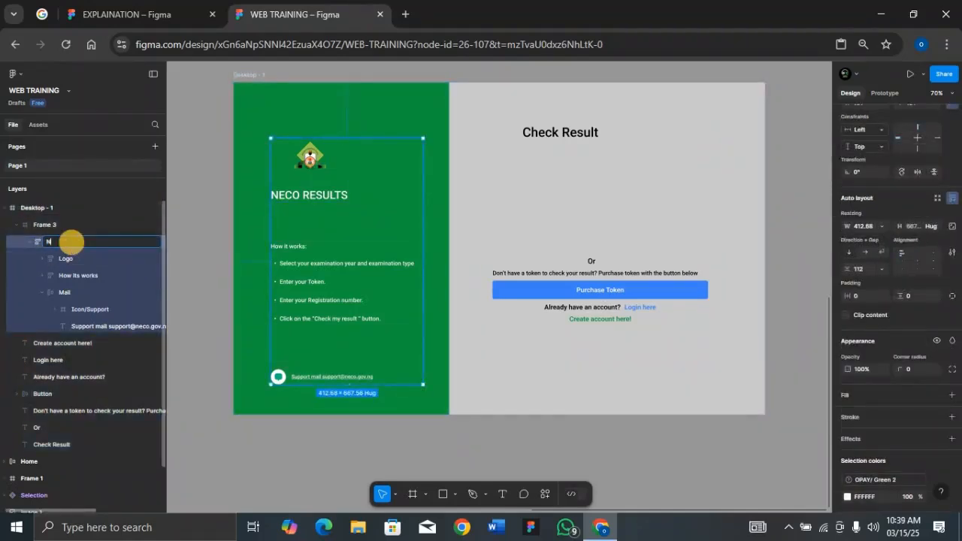
text(ECO)
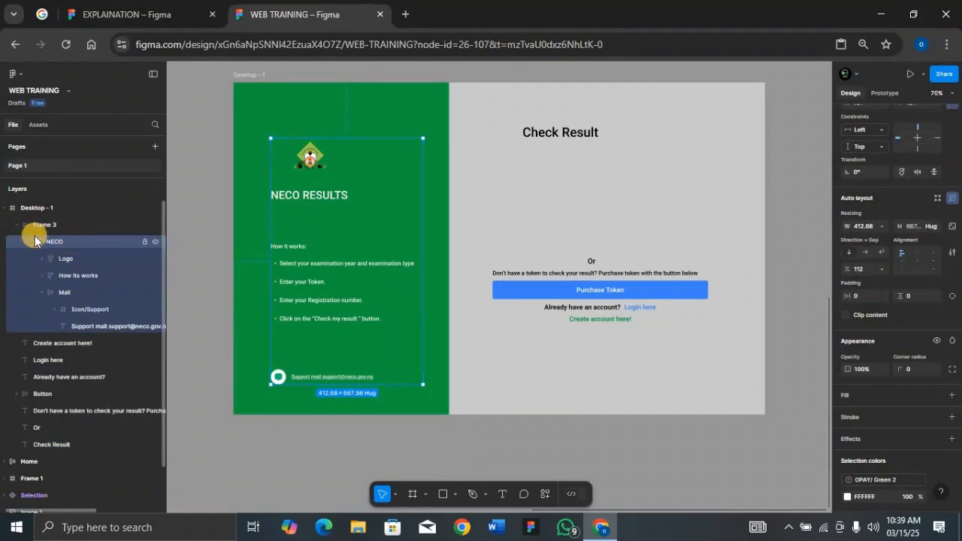
key(Return)
Step: Move the NECO group slightly up inside the green panel and shift the Check Result heading right to center it over the light area
mouse_move(337, 216)
mouse_down()
mouse_move(341, 243)
mouse_move(335, 233)
mouse_up()
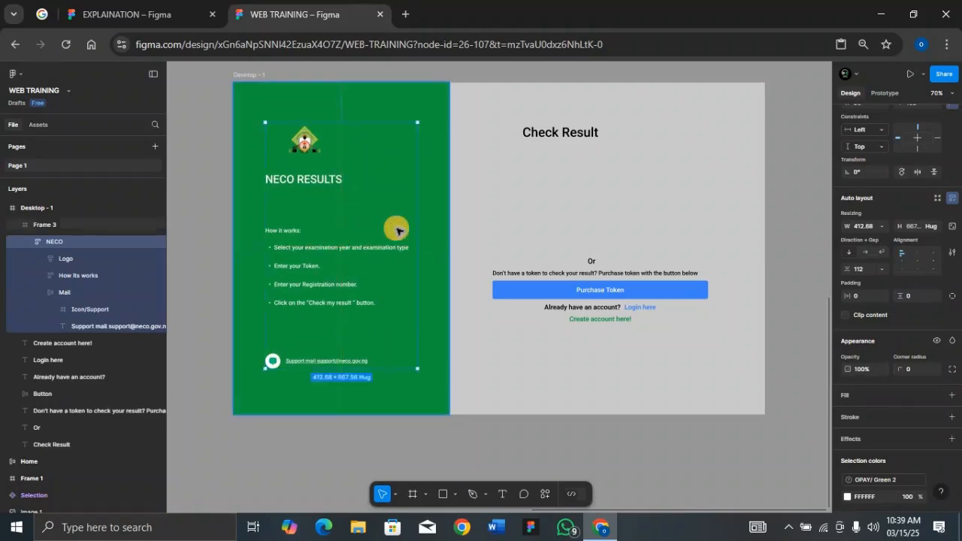
click(553, 137)
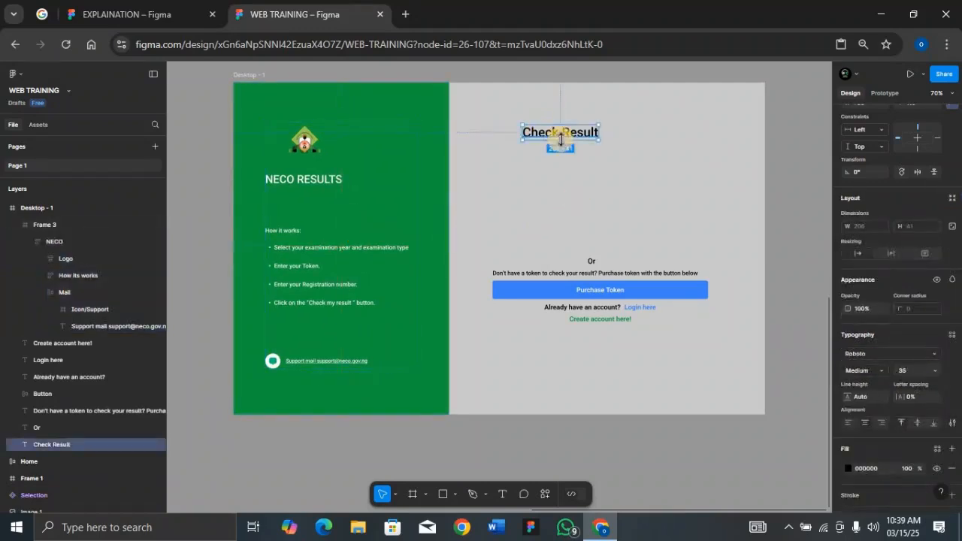
drag(613, 140, 593, 146)
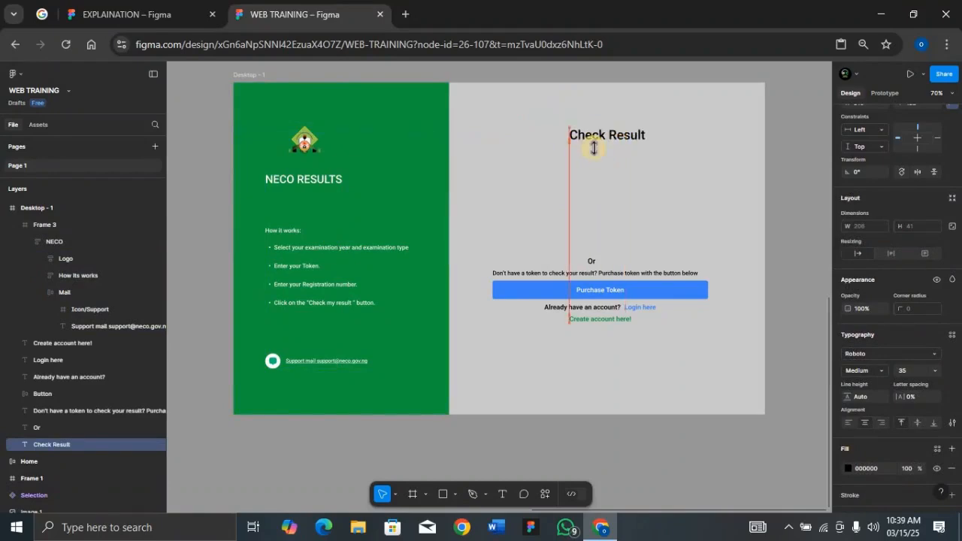
Step: Change the Desktop - 1 frame's fill to white FFFFFF
click(255, 72)
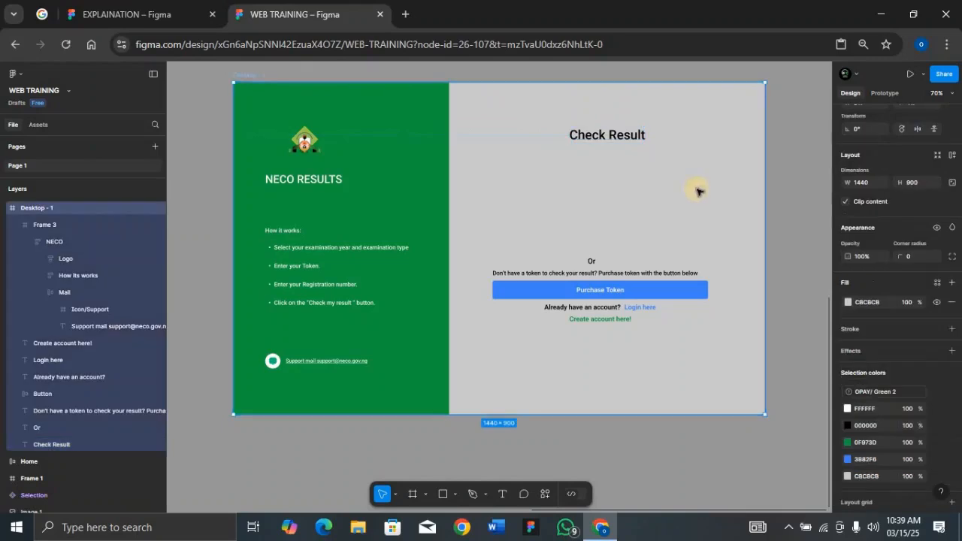
click(878, 301)
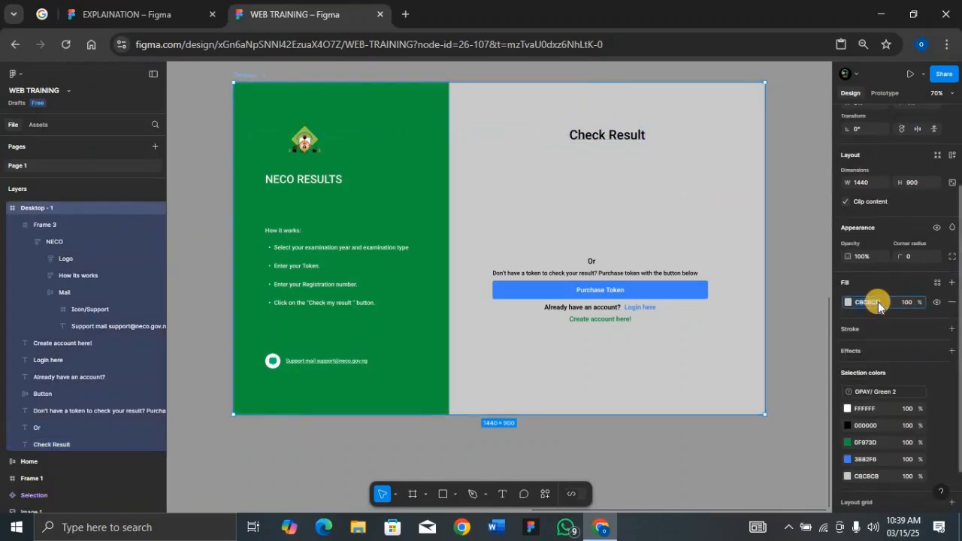
text(FFFFFF)
key(Return)
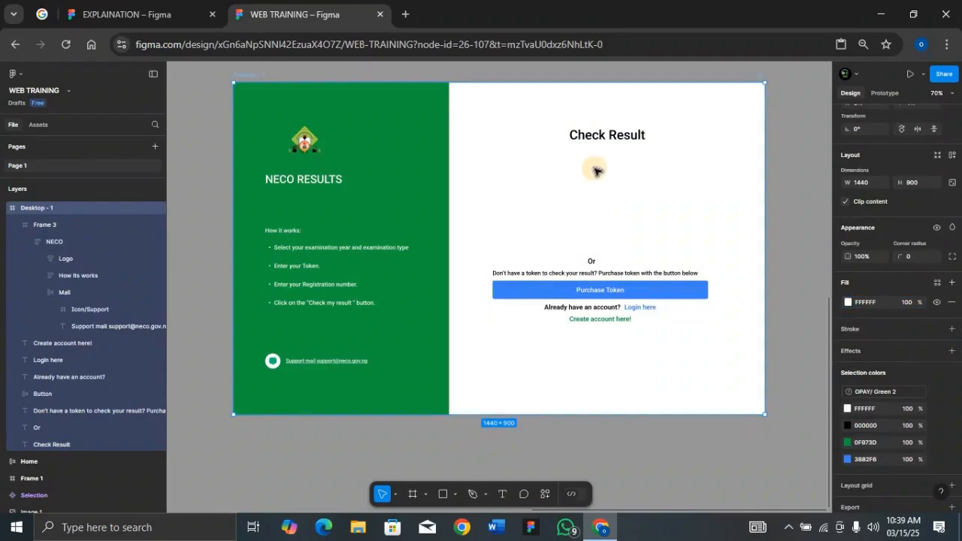
Step: Place an instance of the file's Selection component, the EXAMINATION YEAR dropdown, directly below the Check Result heading
click(37, 124)
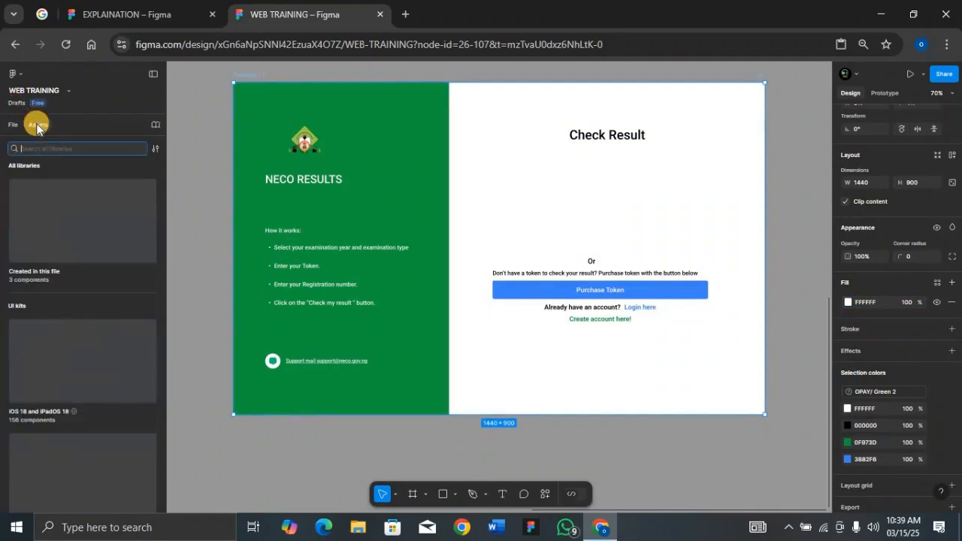
click(58, 200)
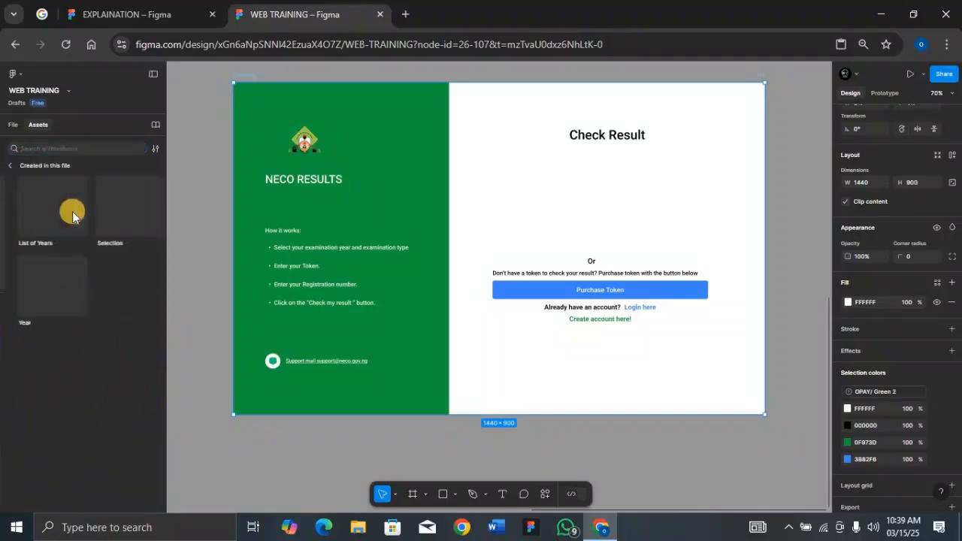
drag(108, 217, 591, 180)
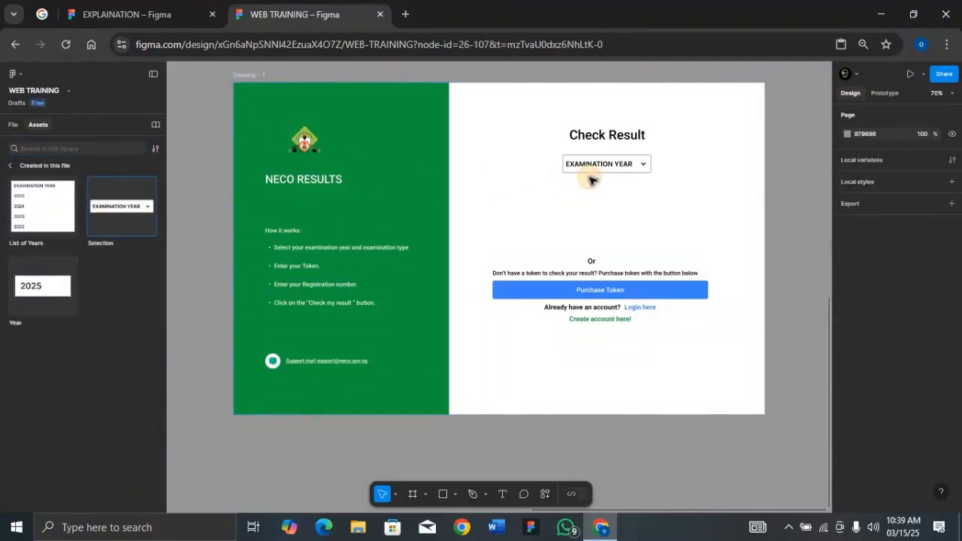
click(569, 168)
click(583, 197)
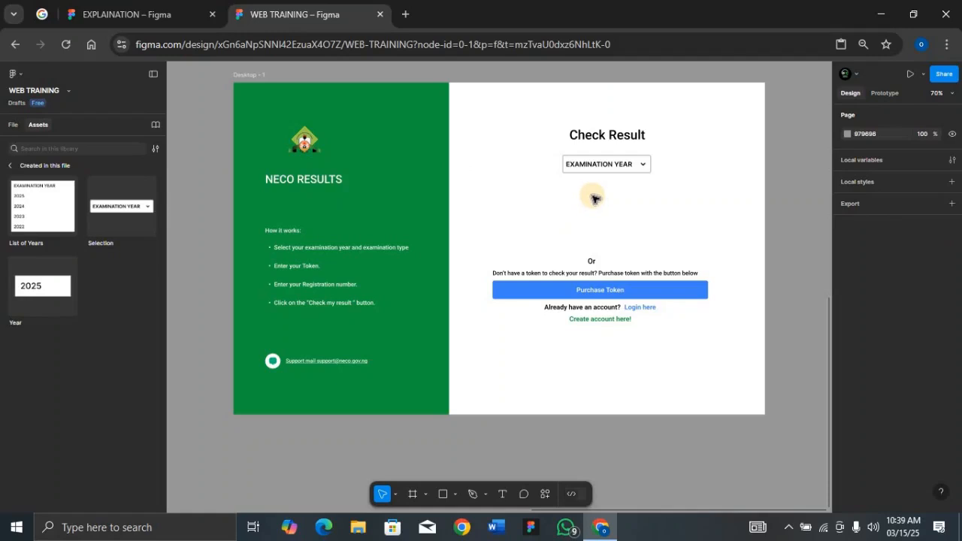
Step: Collapse Frame 3 in the layer list, select the EXAMINATION YEAR dropdown instance and turn on its Visible Selection property
click(13, 122)
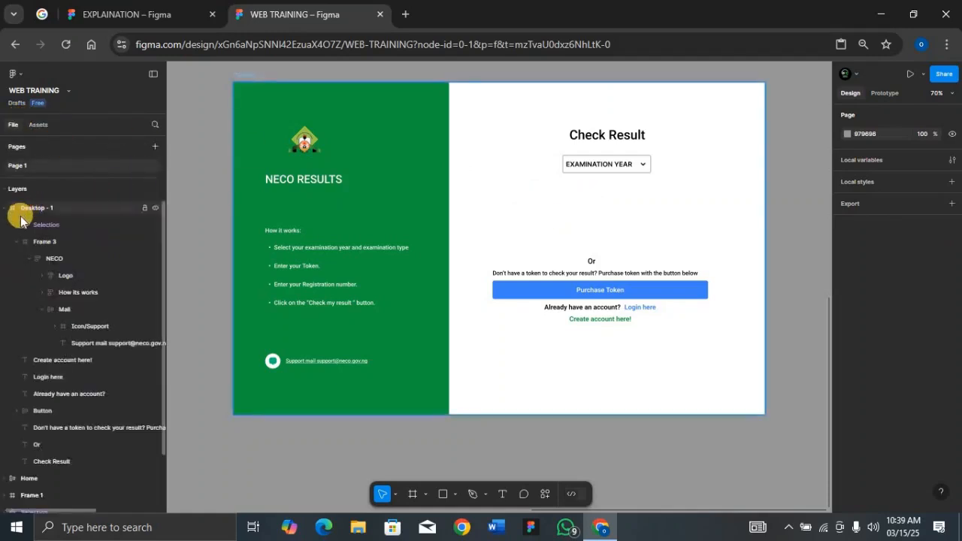
click(17, 242)
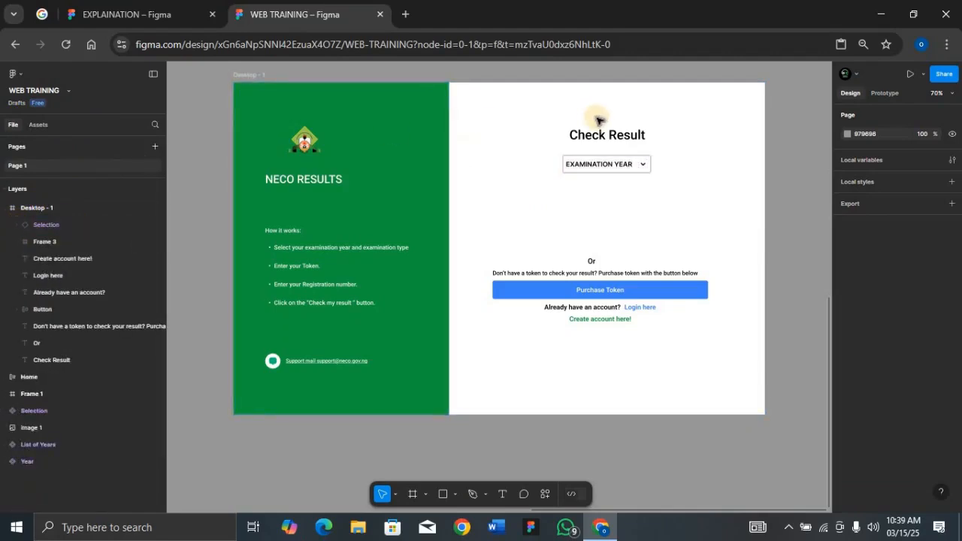
click(645, 168)
click(645, 169)
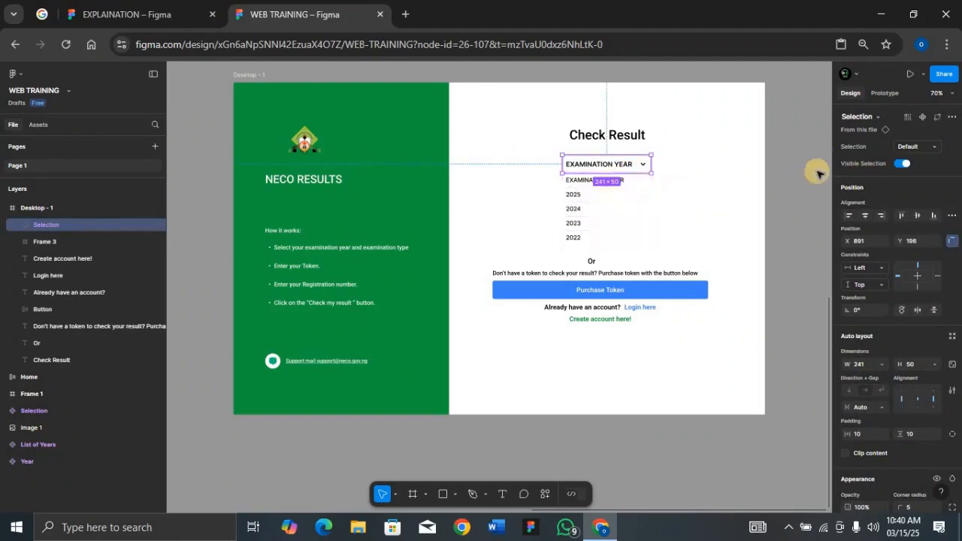
Step: Turn off Visible Selection on the EXAMINATION YEAR instance and duplicate the Selection component set to the right of the original
click(906, 164)
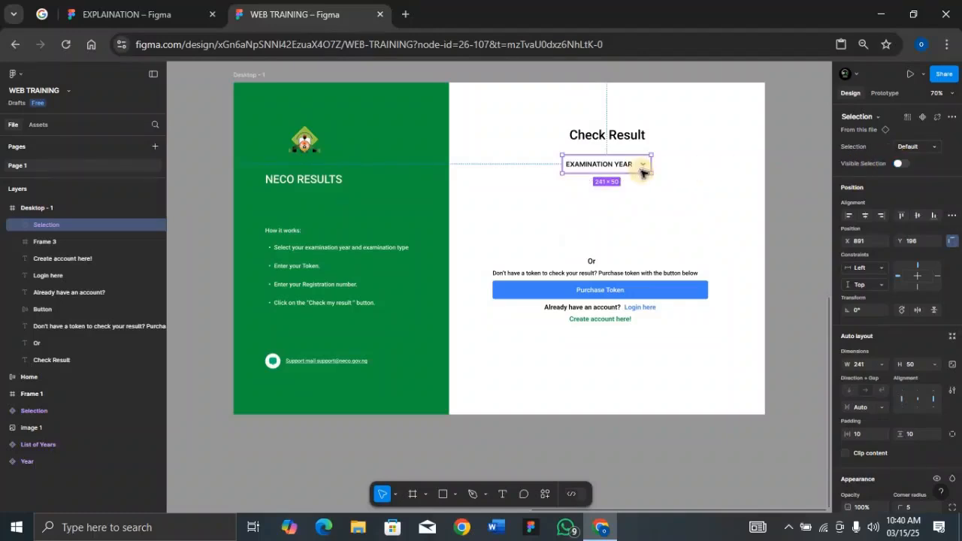
key(shift+2)
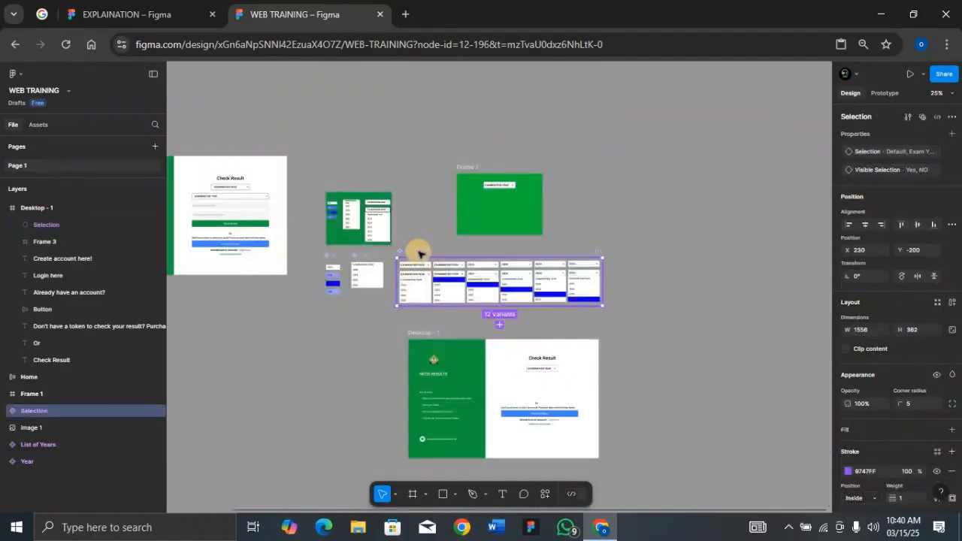
key(ctrl+minus)
key(ctrl+minus)
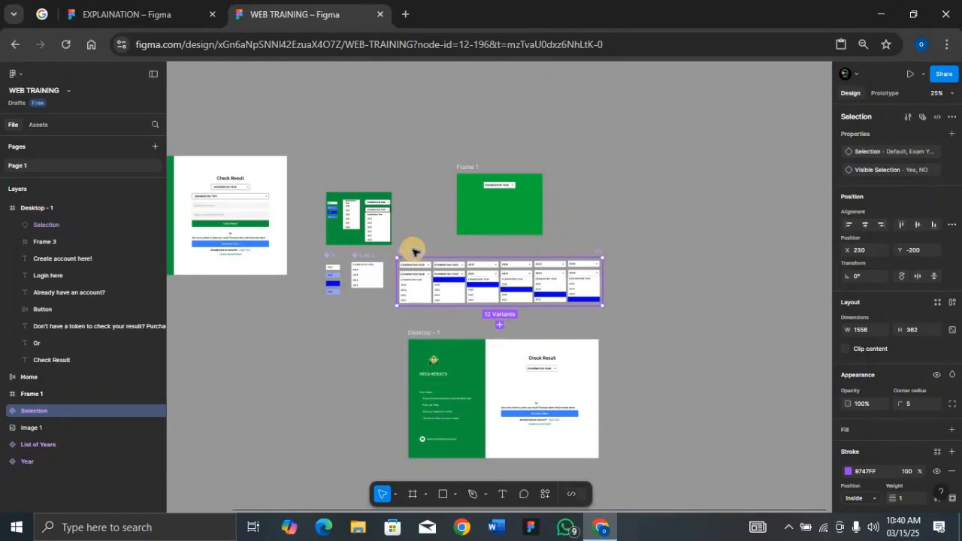
key(ctrl+d)
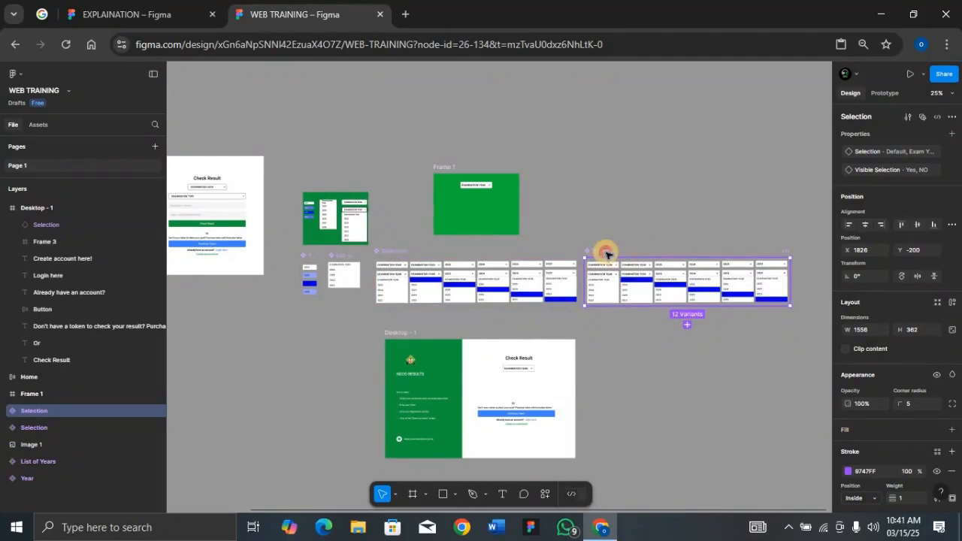
key(shift+2)
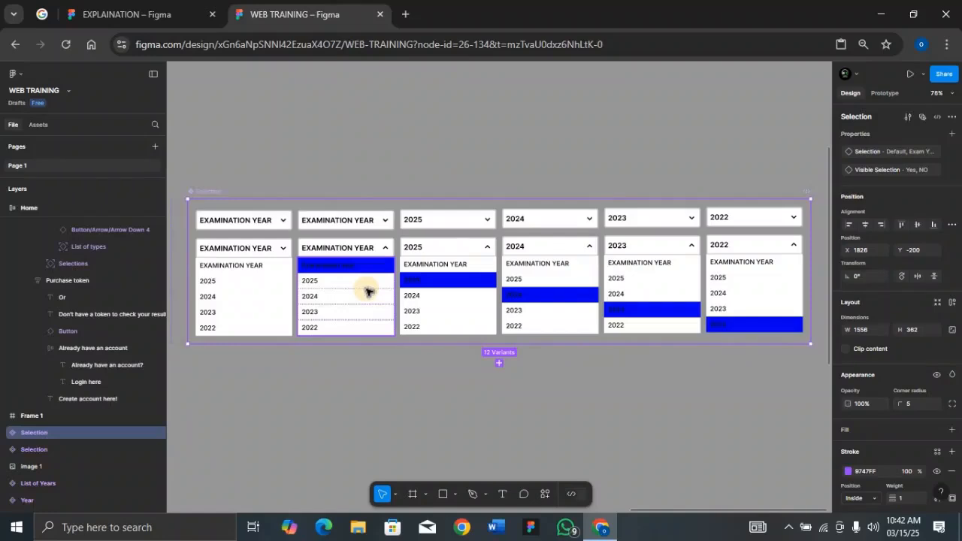
Step: Change the header text of the four EXAMINATION YEAR variants in the duplicated set to EXAMINATION TYPE
click(264, 225)
shift+click(257, 249)
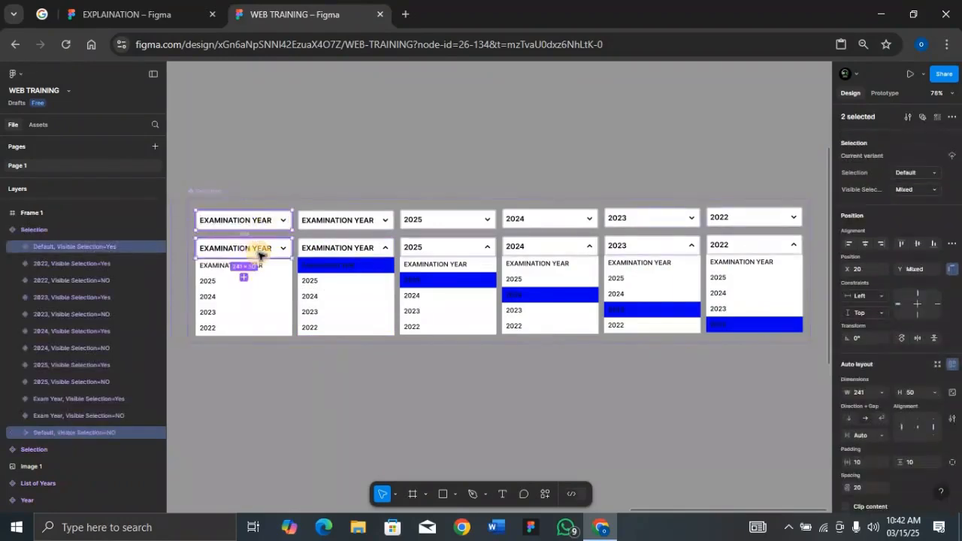
shift+click(349, 245)
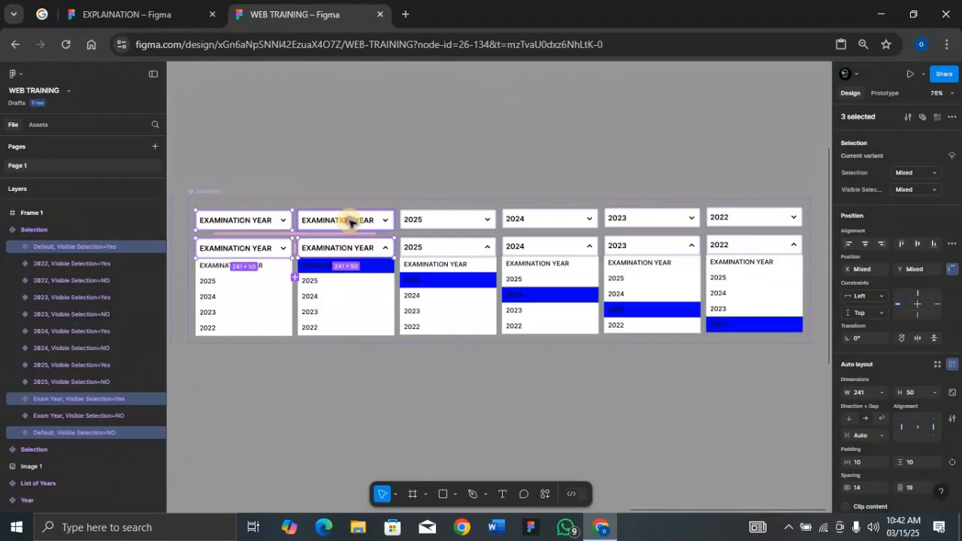
shift+click(349, 222)
key(Return)
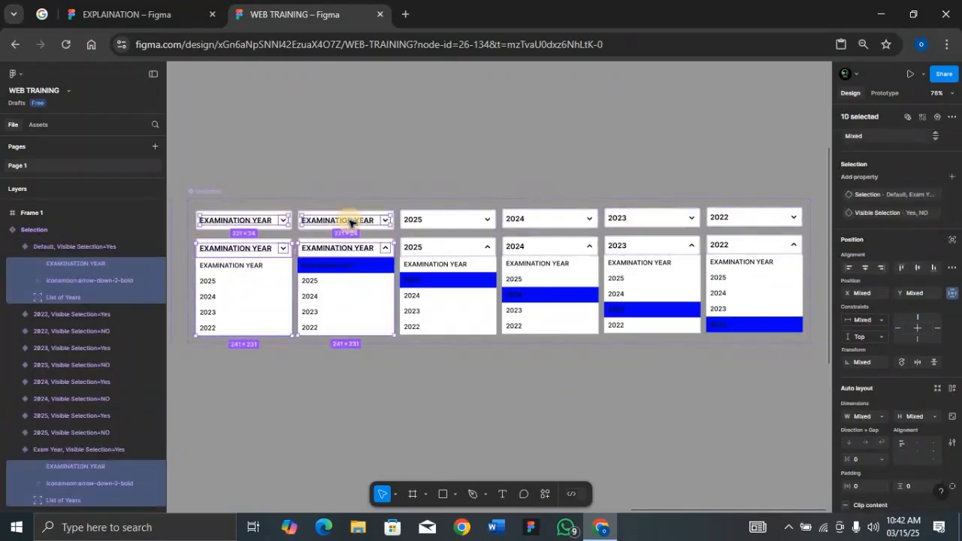
key(Tab)
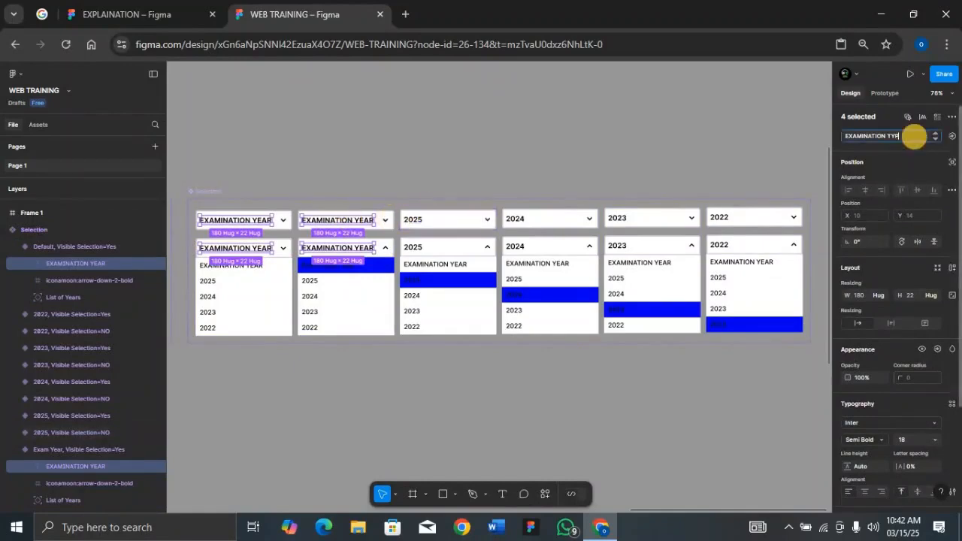
key(Return)
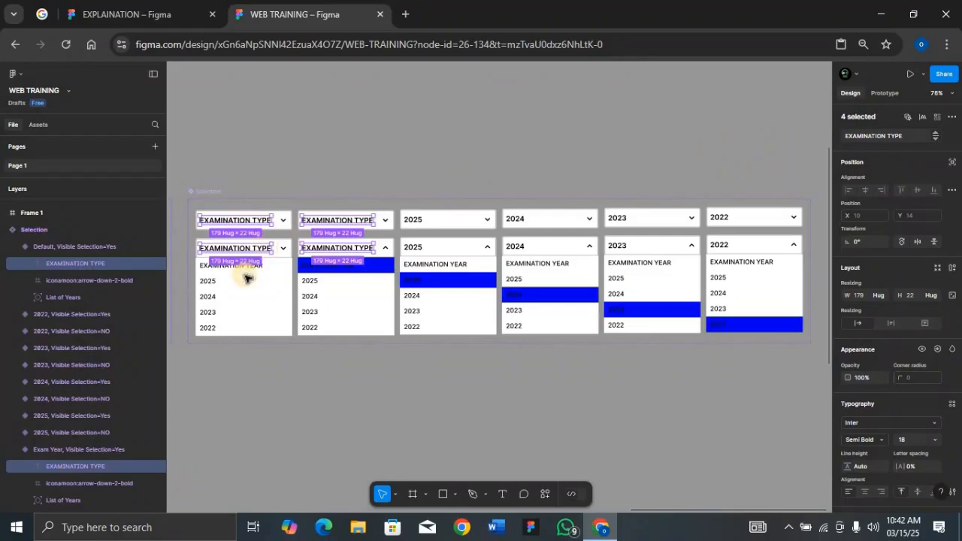
Step: Set the text of the first list option in all six open variants of the duplicated set to EXAMINATION TYPE
click(266, 268)
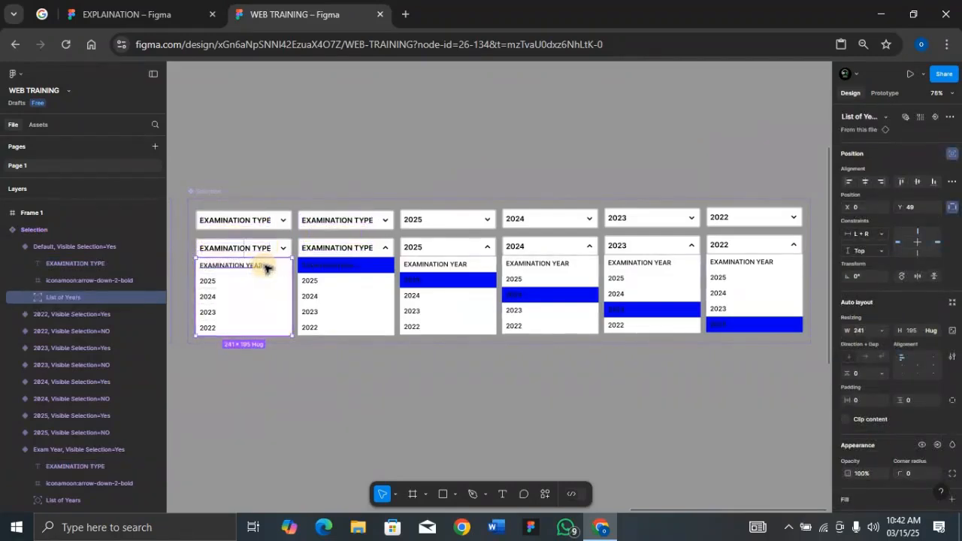
double_click(281, 269)
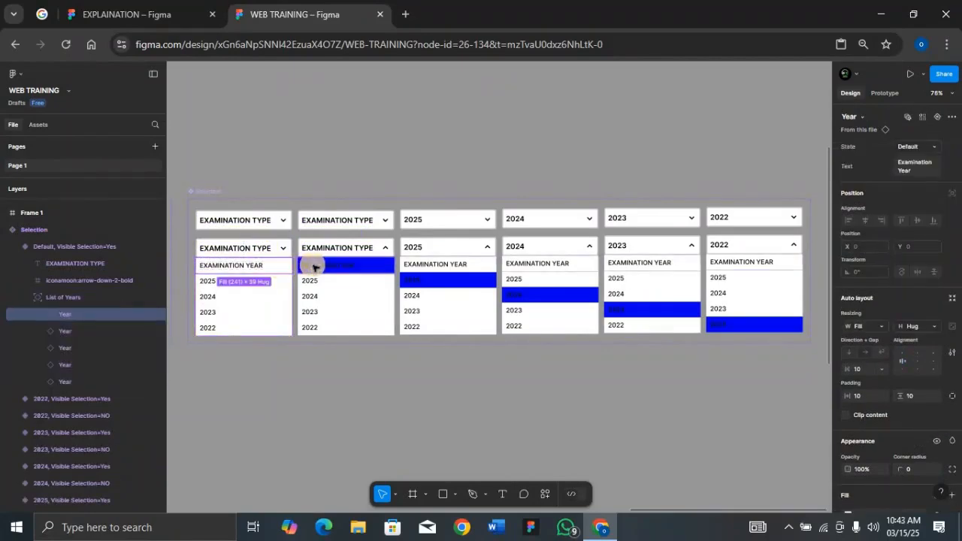
shift+click(360, 268)
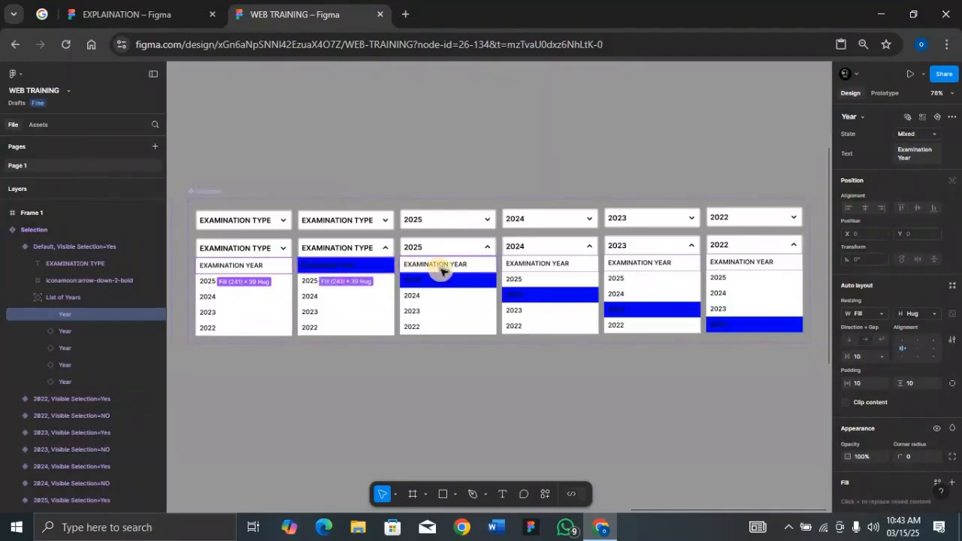
shift+click(442, 276)
shift+click(549, 265)
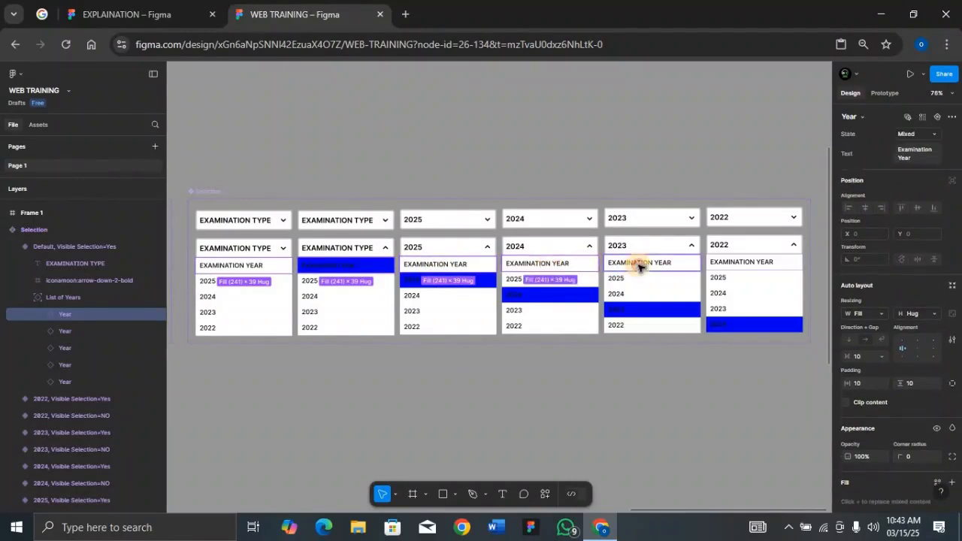
shift+click(638, 267)
shift+click(730, 262)
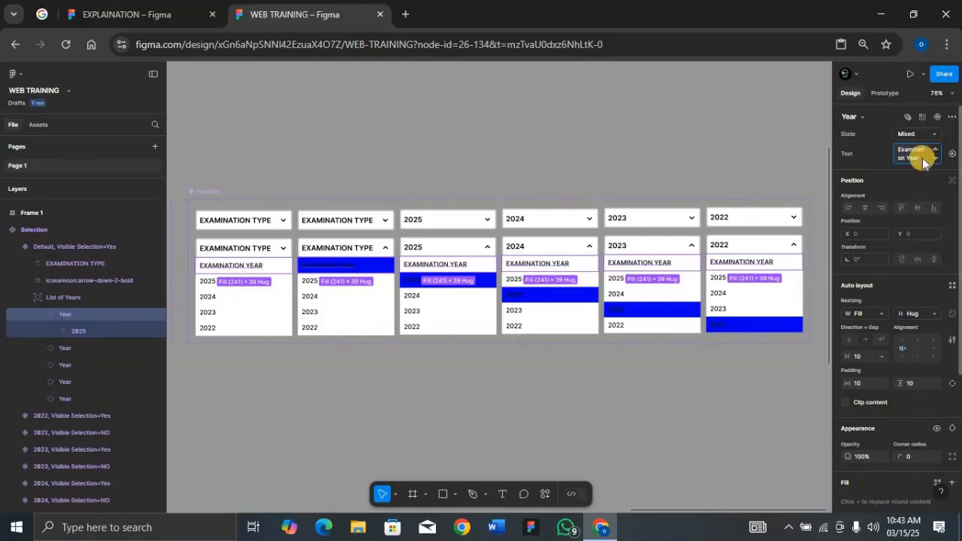
key(ctrl+a)
text(EXAMINATION TYPE)
scroll(923, 157, up, 1)
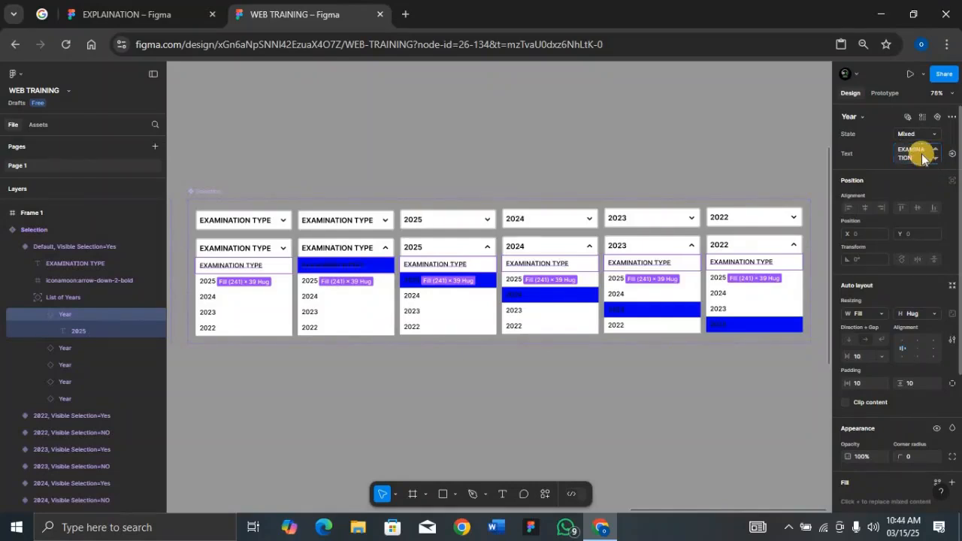
key(Return)
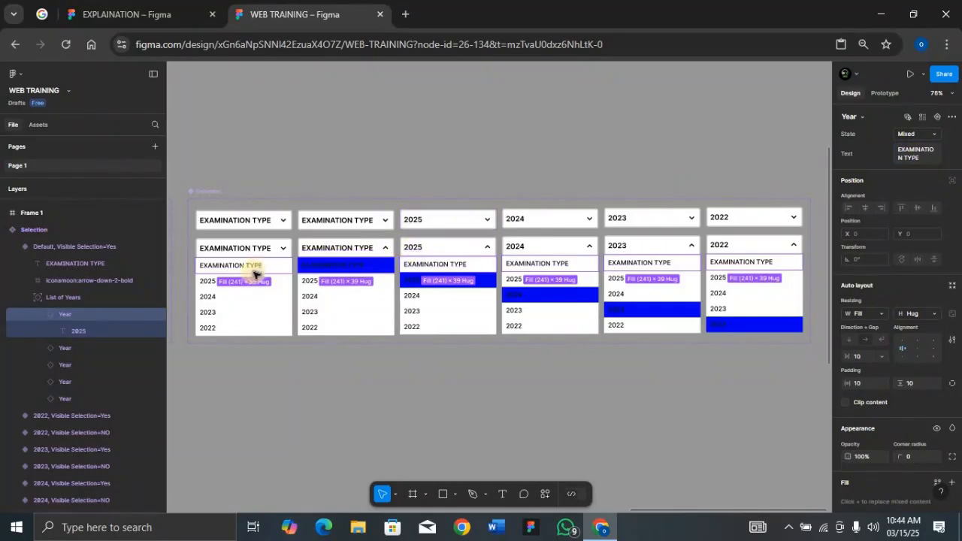
Step: Replace the 2025 list option in all six open variants with SSEC INTERNAL
click(278, 284)
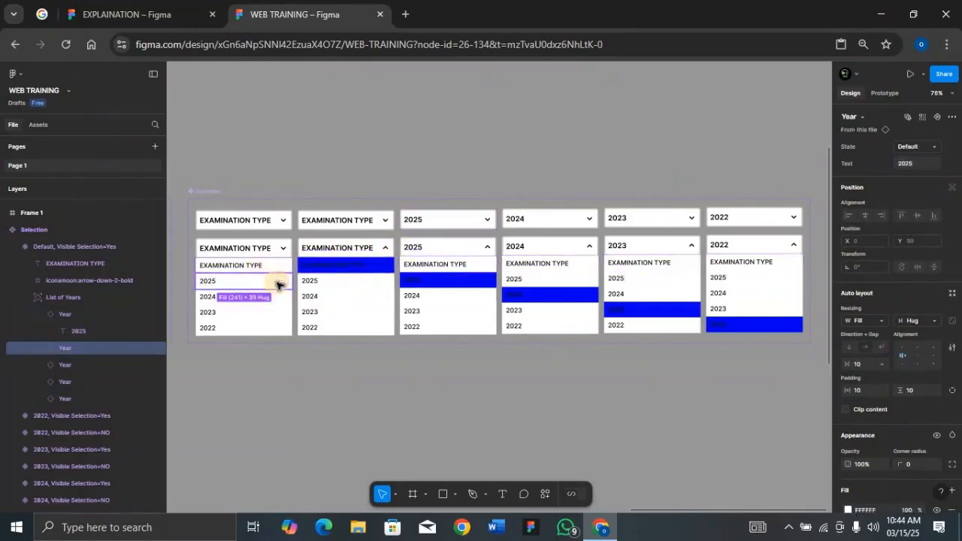
shift+click(312, 281)
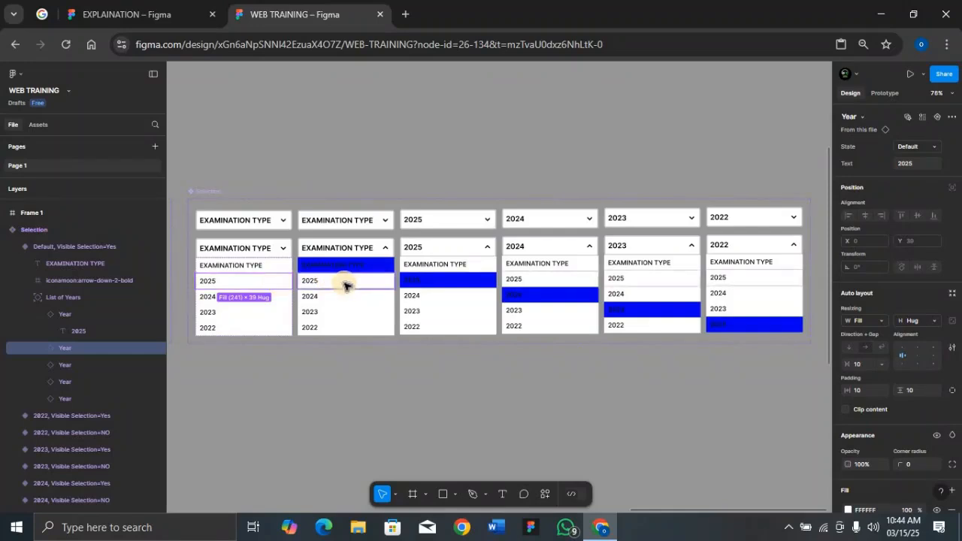
shift+click(421, 284)
shift+click(543, 279)
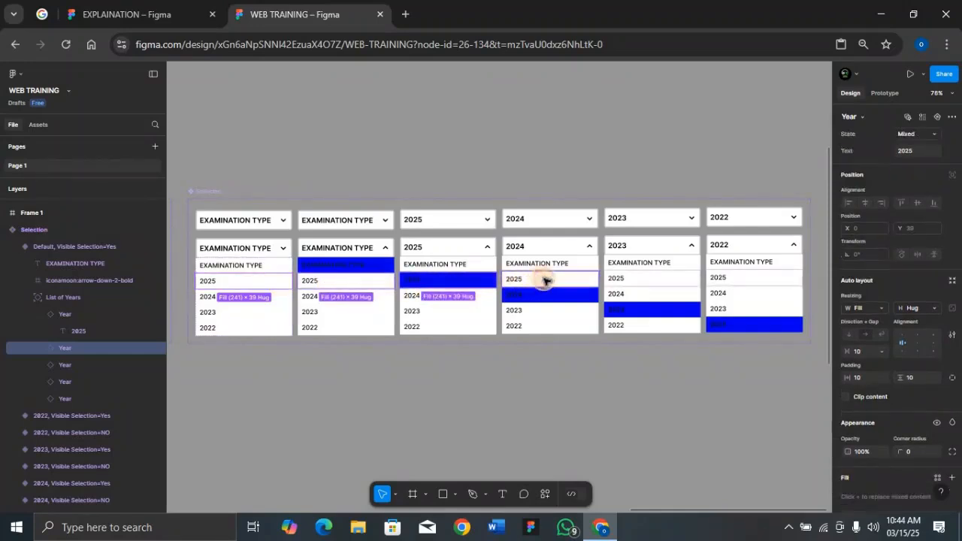
shift+click(639, 282)
shift+click(722, 282)
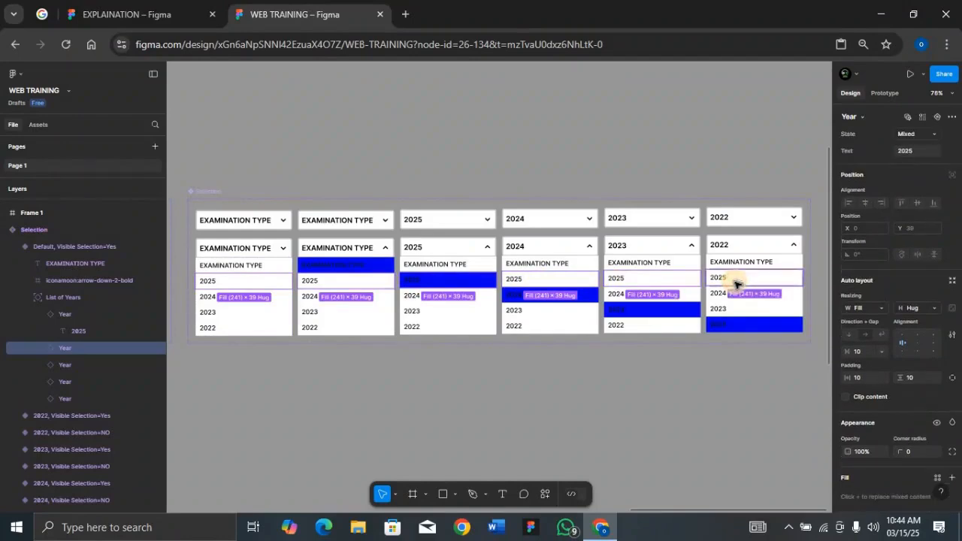
click(913, 152)
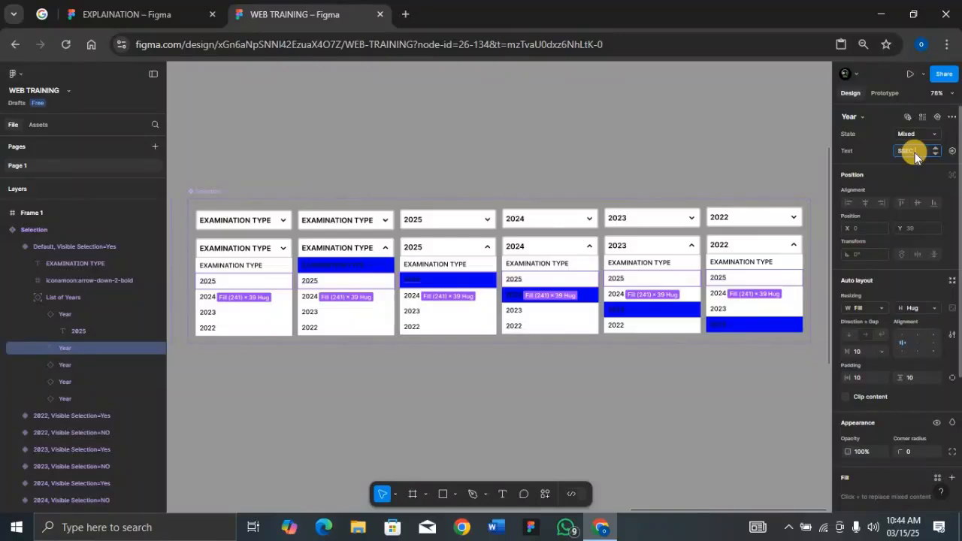
text(SSEC INTERNAL)
key(Return)
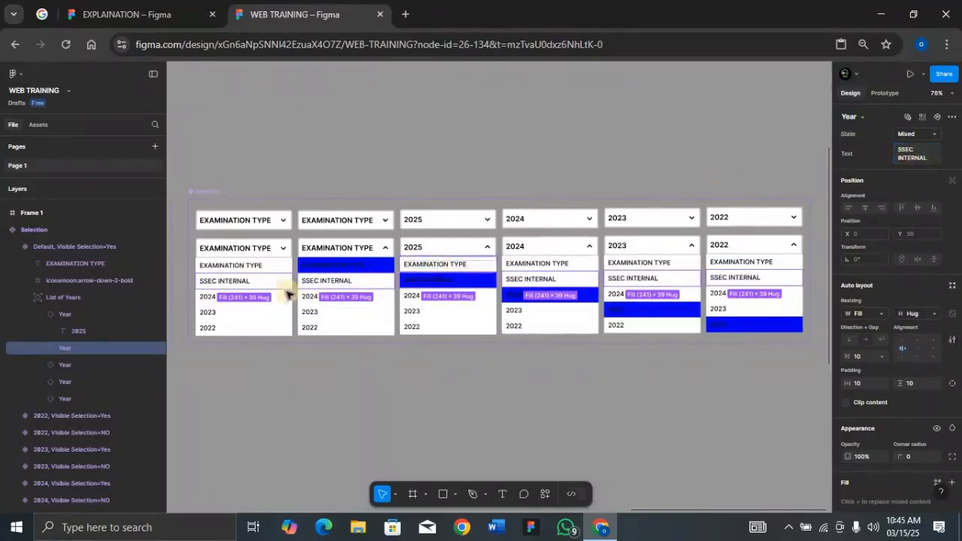
Step: Replace the 2024 list option in all six open variants with SSCE EXTERNAL
click(279, 297)
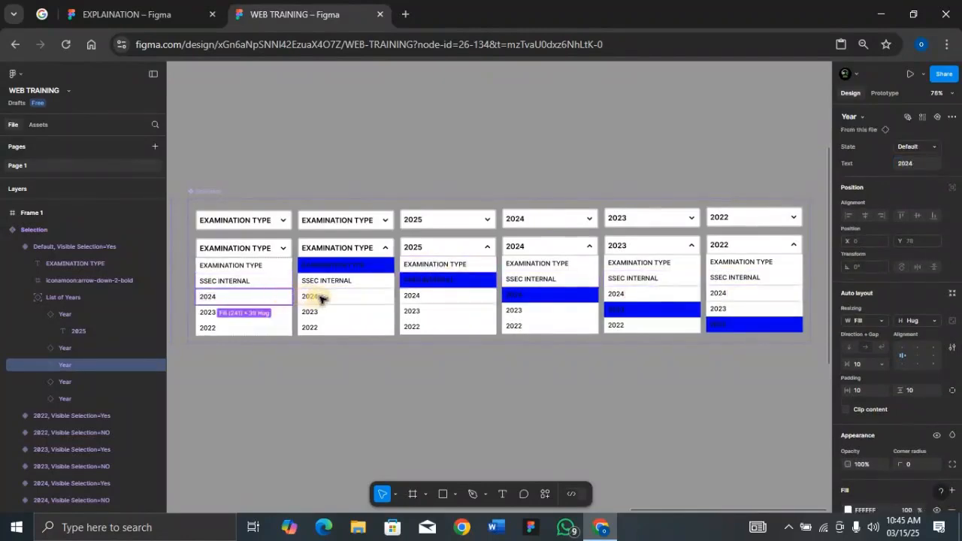
shift+click(440, 296)
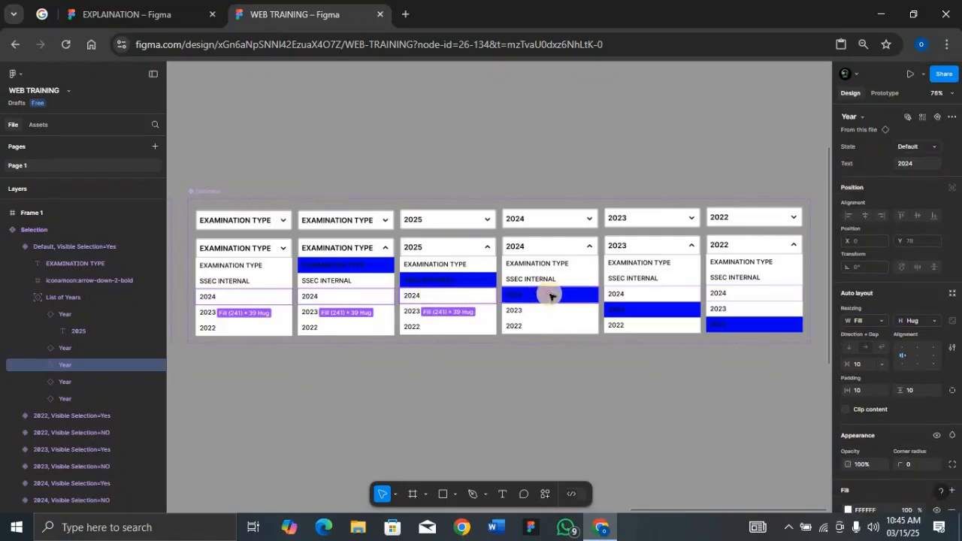
shift+click(549, 295)
shift+click(644, 298)
shift+click(746, 295)
click(916, 153)
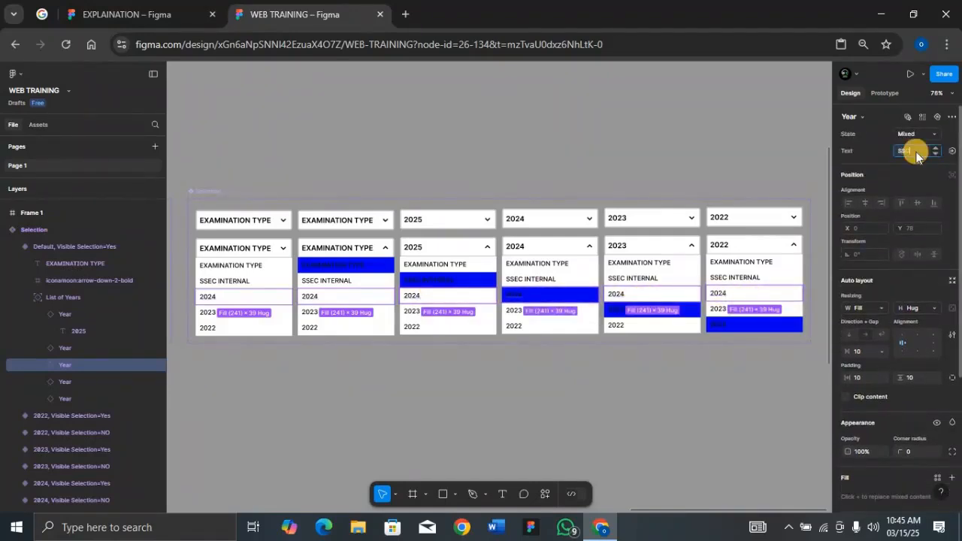
text(SSCE EXTERNAL)
key(Return)
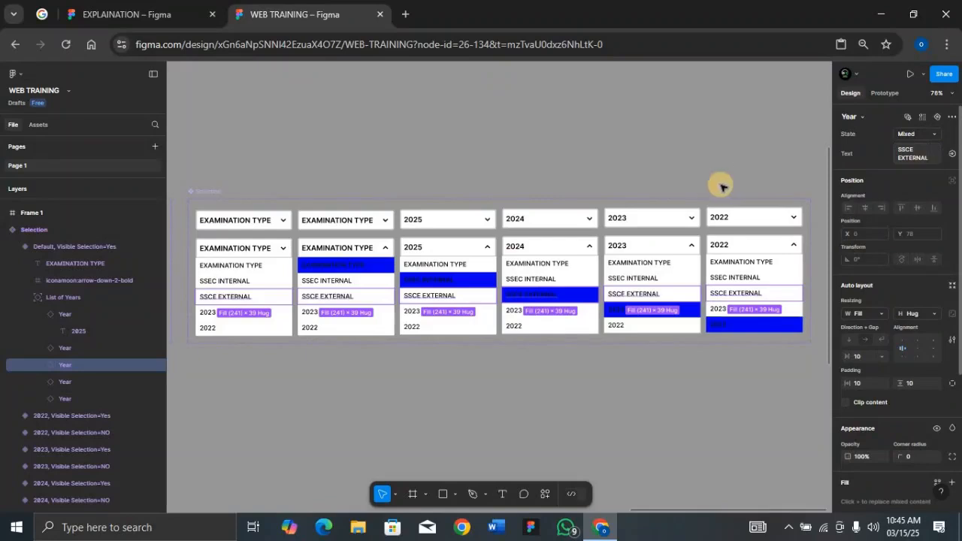
Step: Replace the 2023 list option in all six open variants with BECE
click(263, 316)
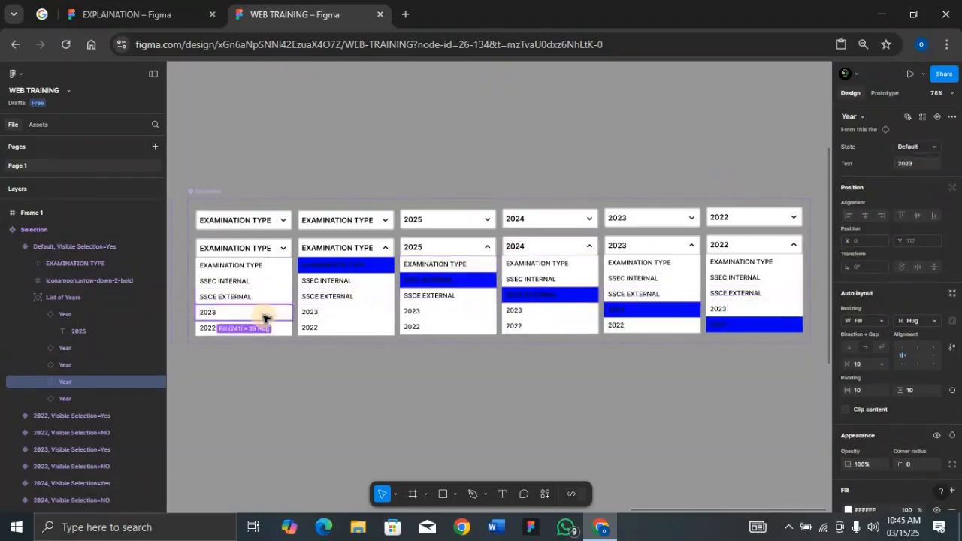
shift+click(355, 311)
shift+click(445, 310)
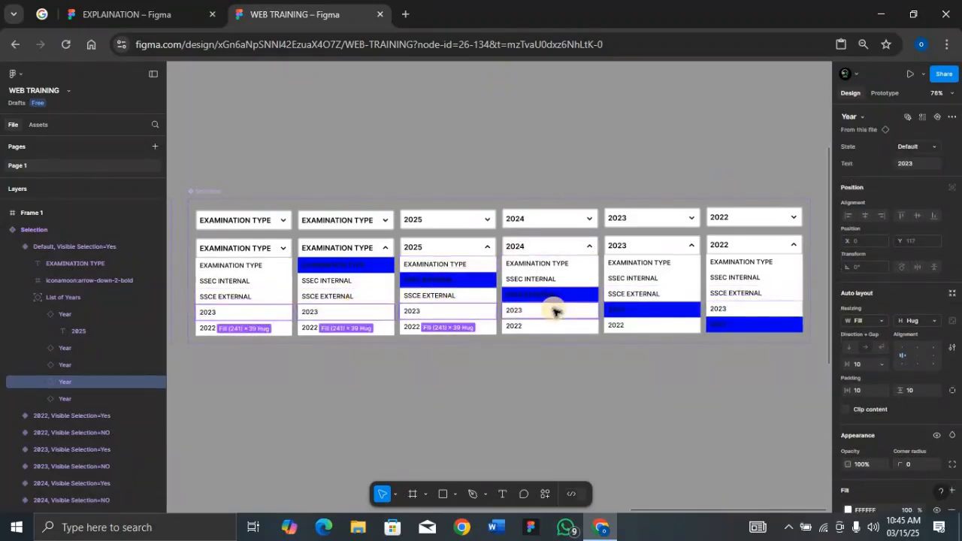
shift+click(554, 311)
shift+click(638, 307)
shift+click(739, 309)
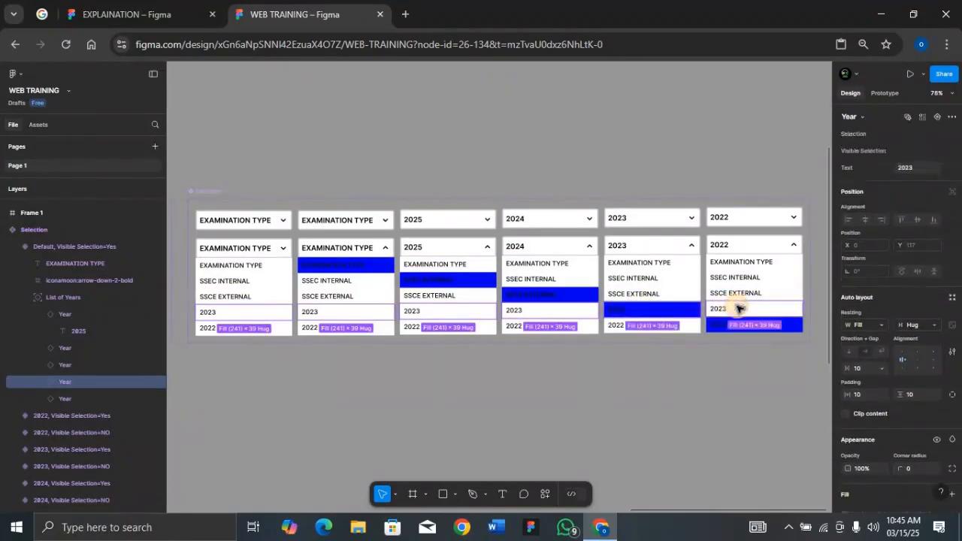
click(917, 152)
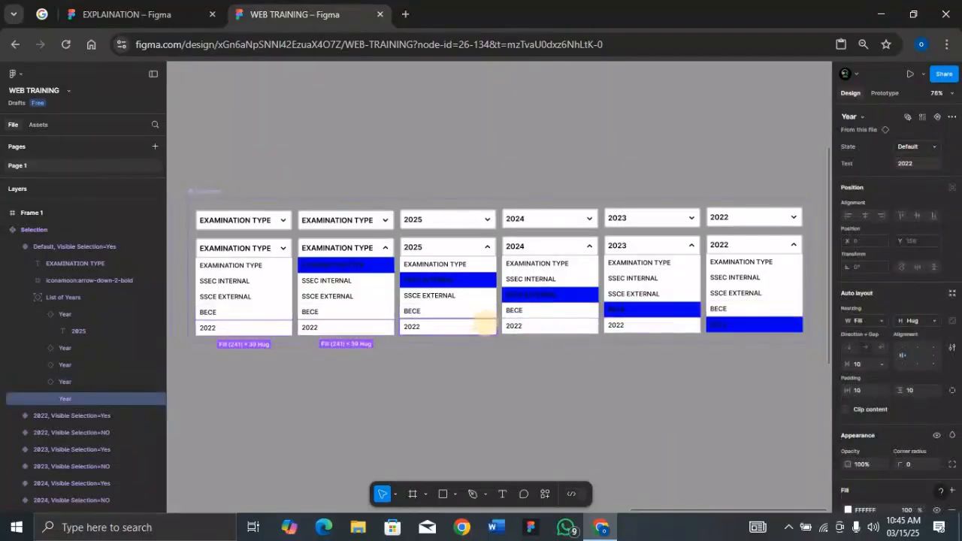
Step: Replace the 2022 list option in all six open variants with NCEE
shift+click(484, 324)
shift+click(543, 325)
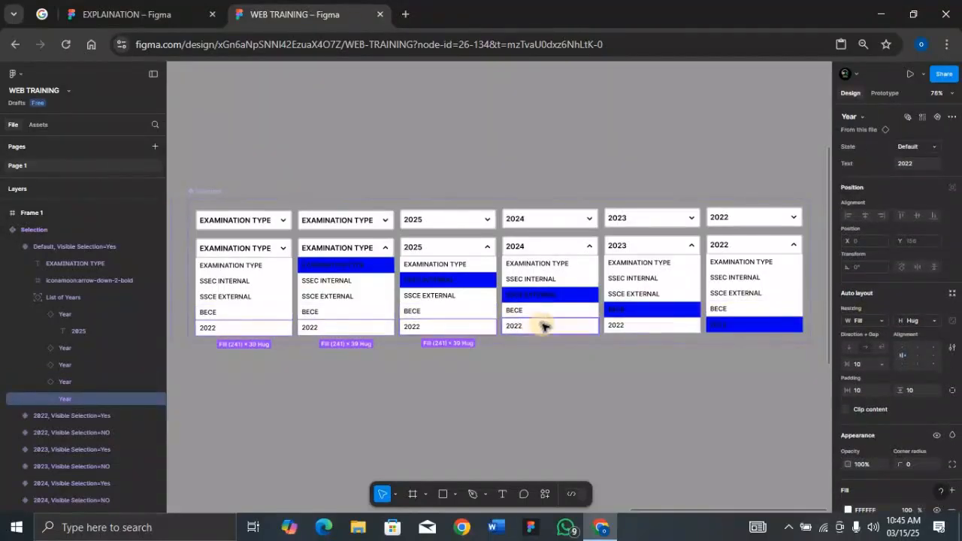
shift+click(628, 325)
shift+click(724, 324)
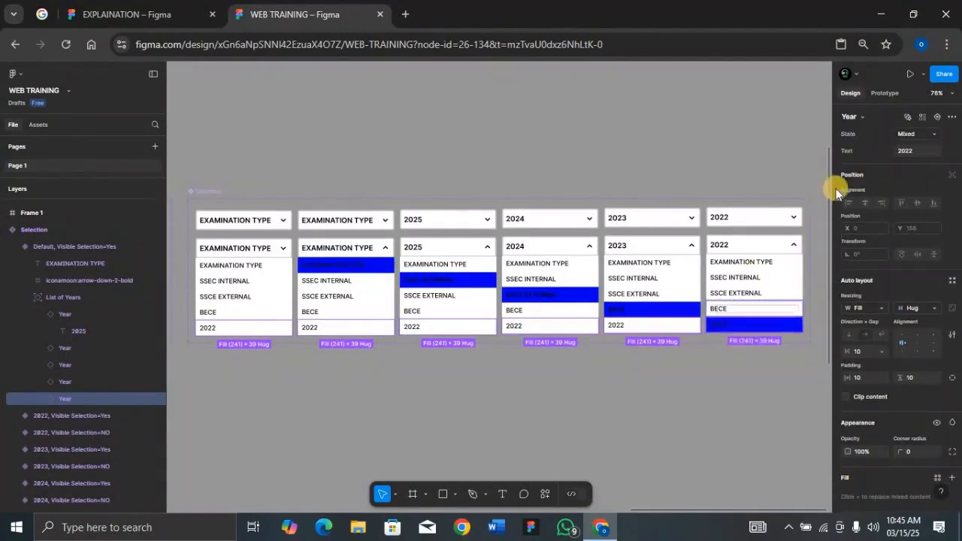
click(916, 150)
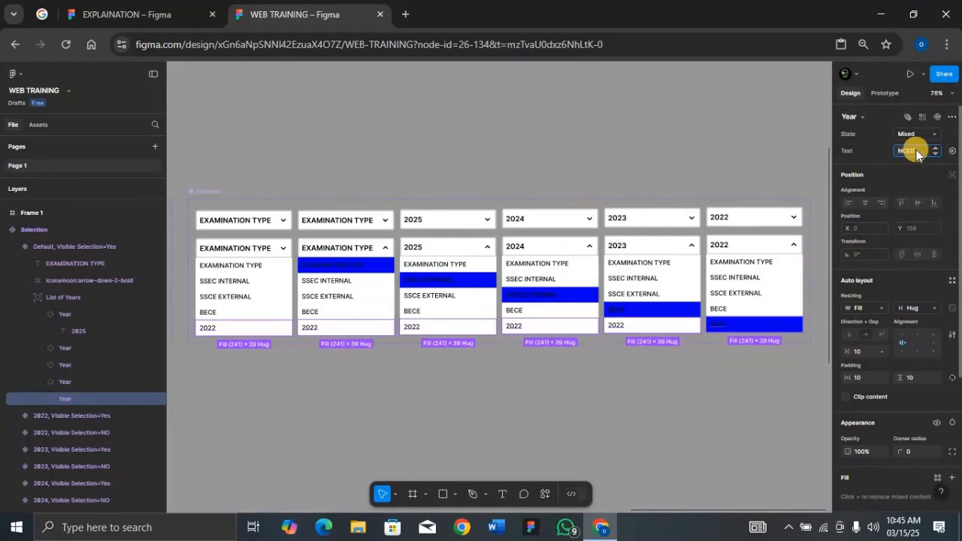
text(NCEE)
key(Return)
Step: Change the header text of both 2025 variants, closed and open, to SSCE INTERNAL
click(440, 219)
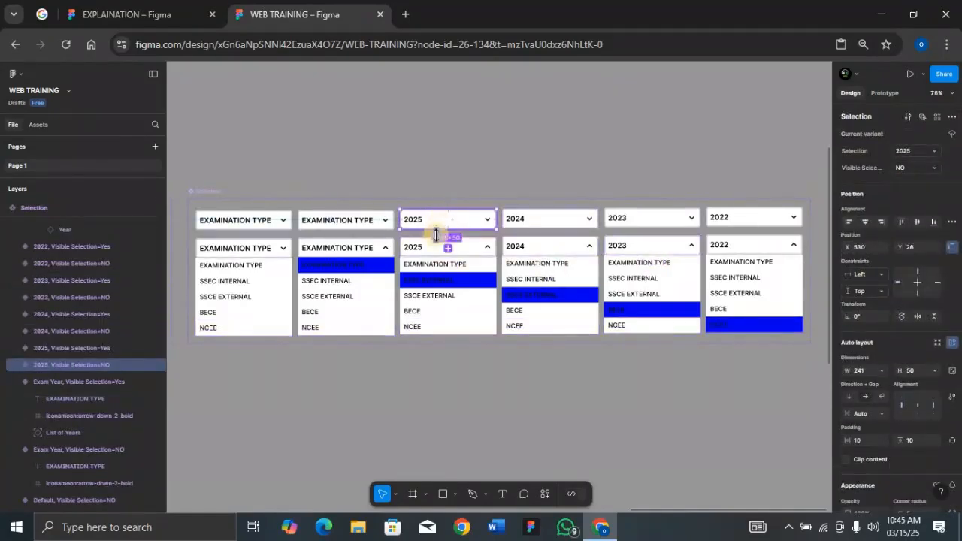
shift+click(432, 247)
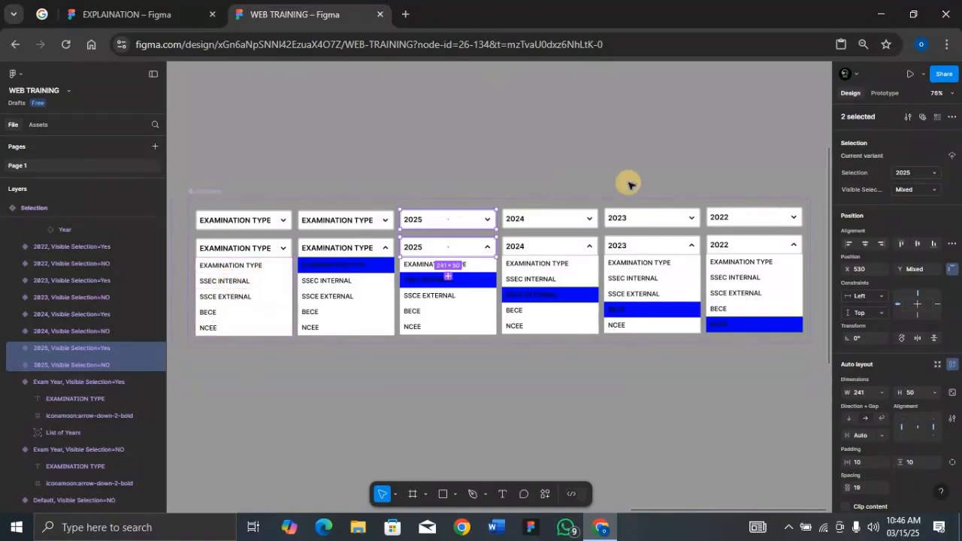
key(Return)
key(Tab)
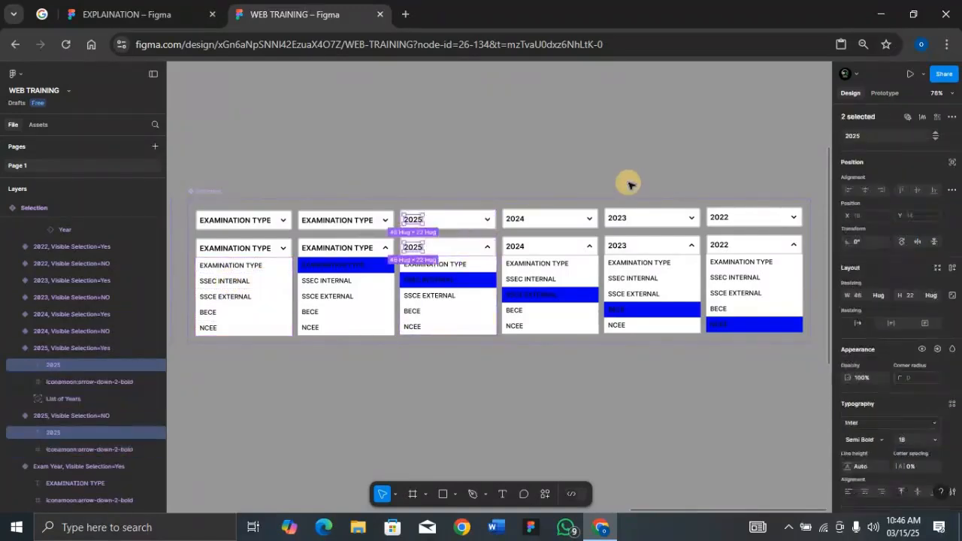
click(874, 138)
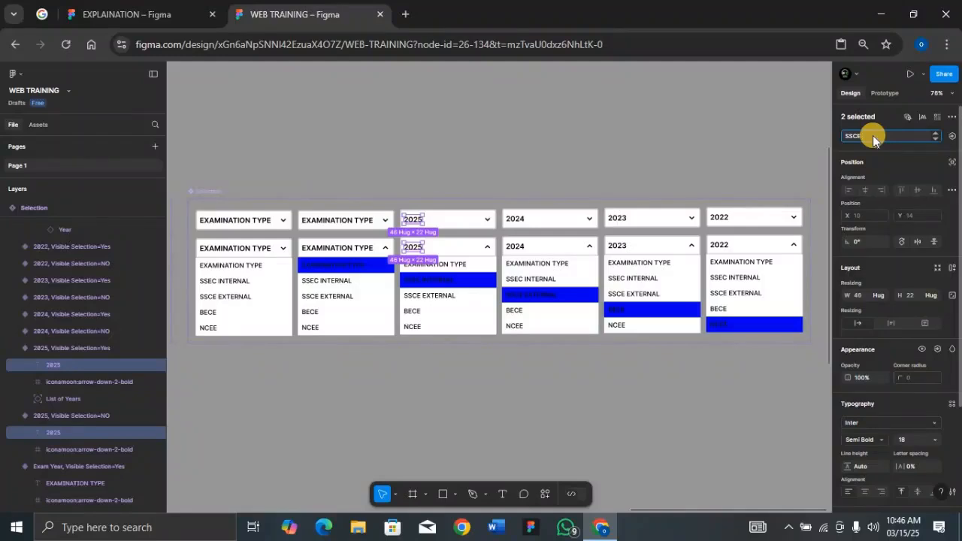
text(SSCE INTERNAL)
key(Return)
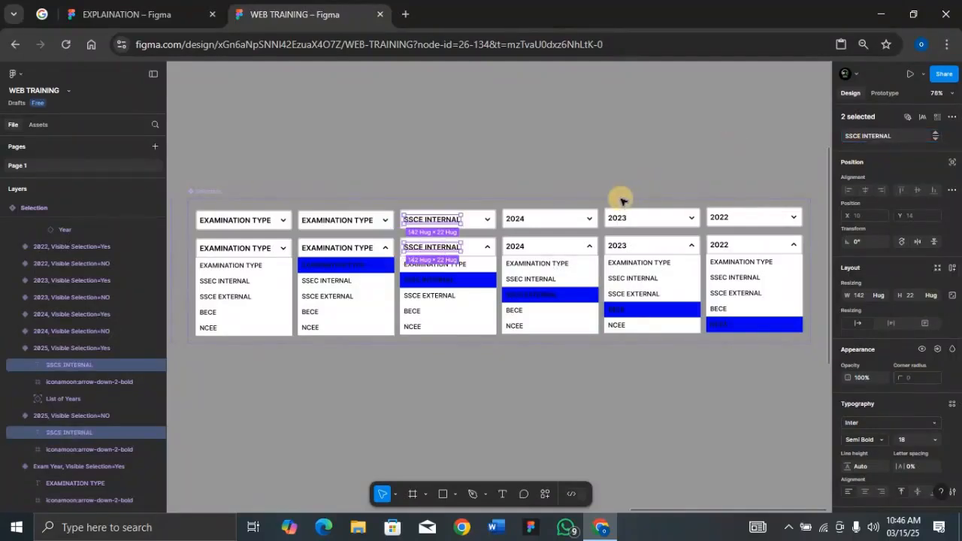
Step: Change the header text of both 2024 variants, closed and open, to SSCE EXTERNAL
click(556, 218)
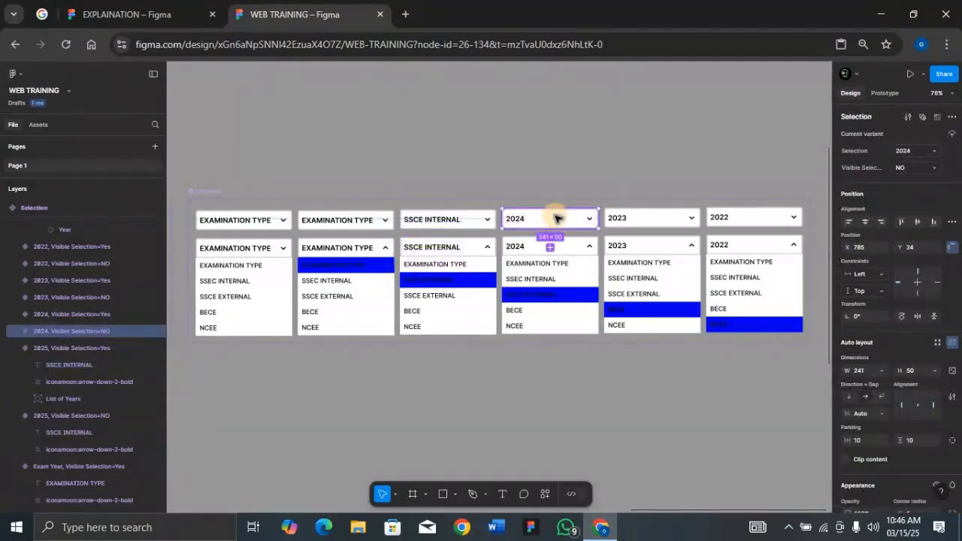
shift+click(578, 248)
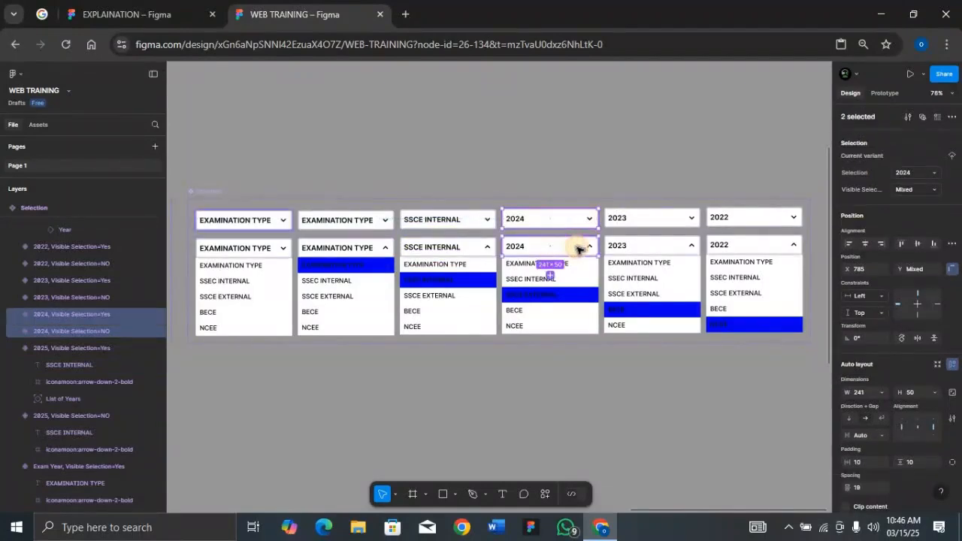
double_click(578, 249)
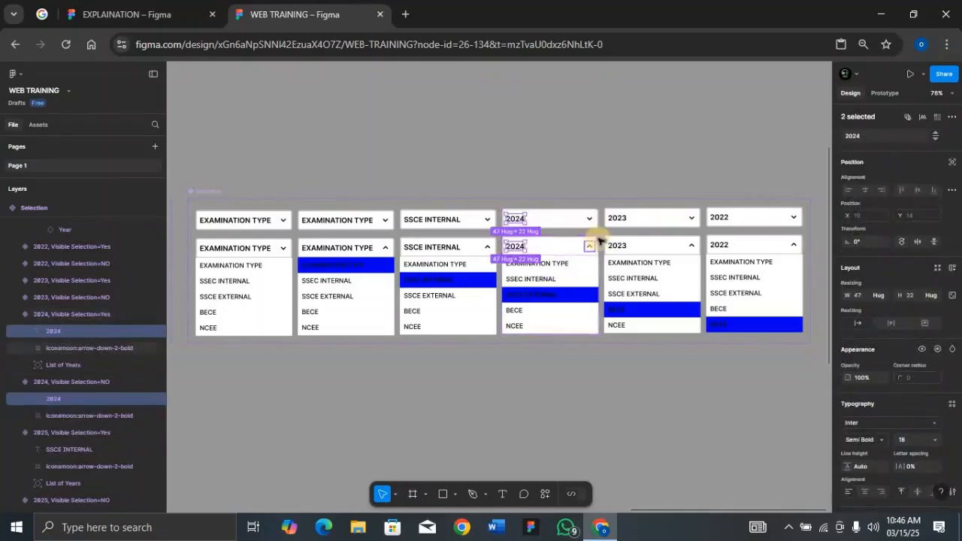
click(863, 136)
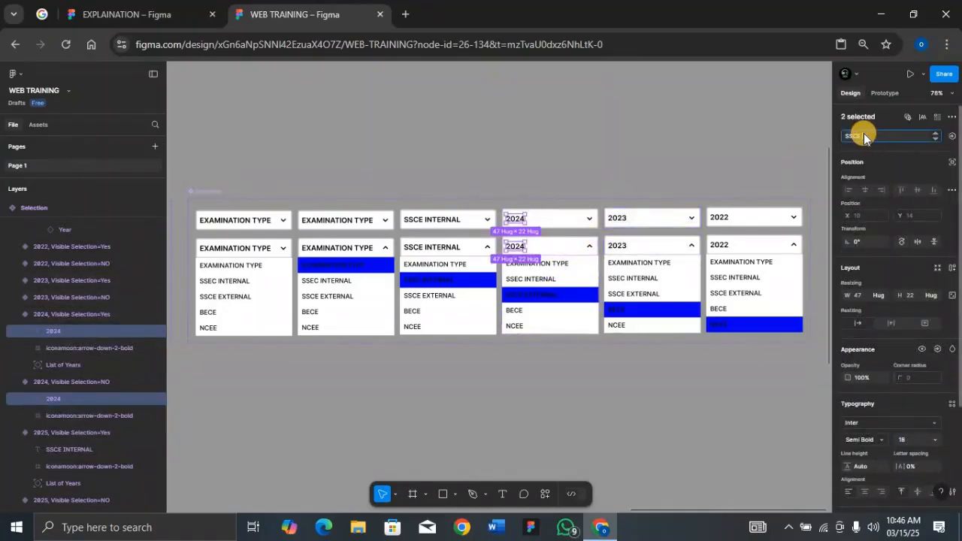
text(SSCE EXTERNAL)
key(Return)
Step: Change the header text of both 2023 variants, closed and open, to BECE
click(643, 225)
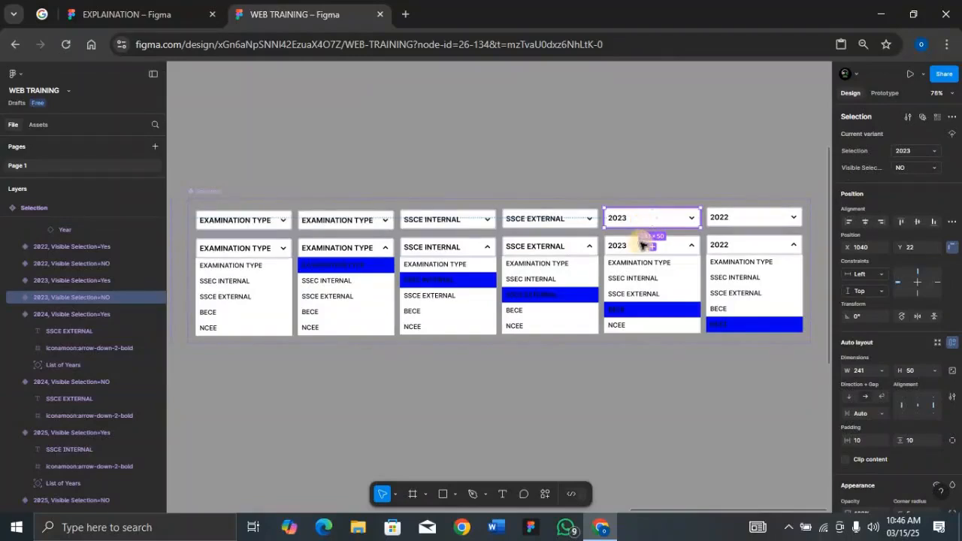
shift+click(637, 249)
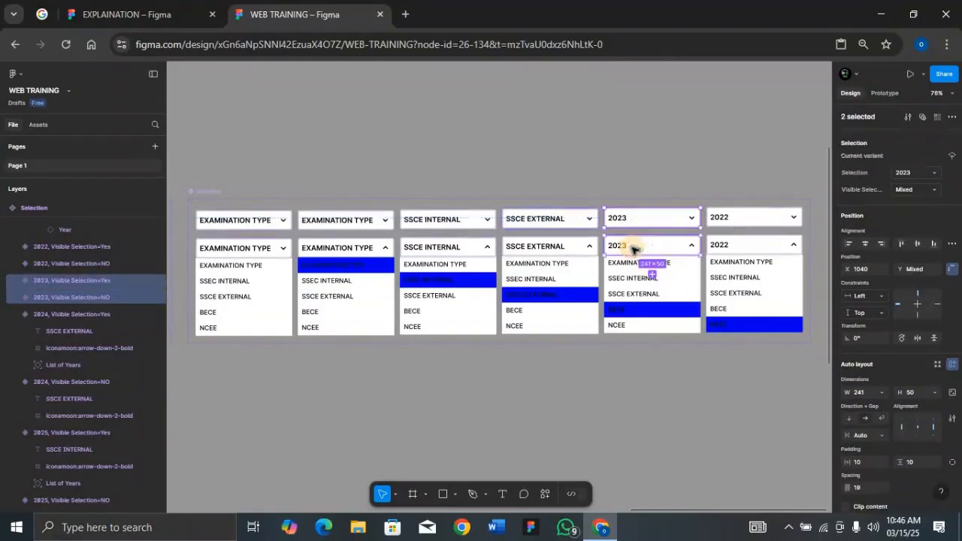
click(893, 174)
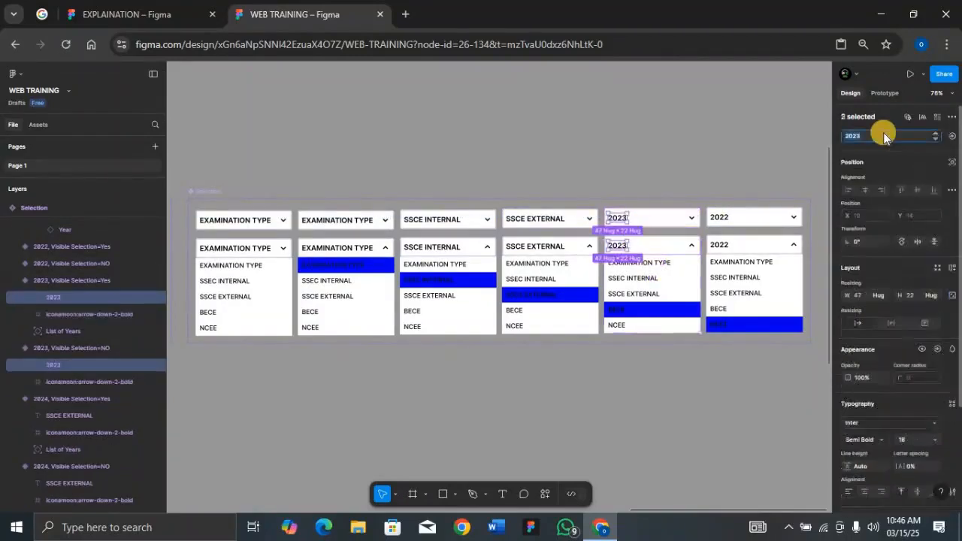
text(BECE)
key(Return)
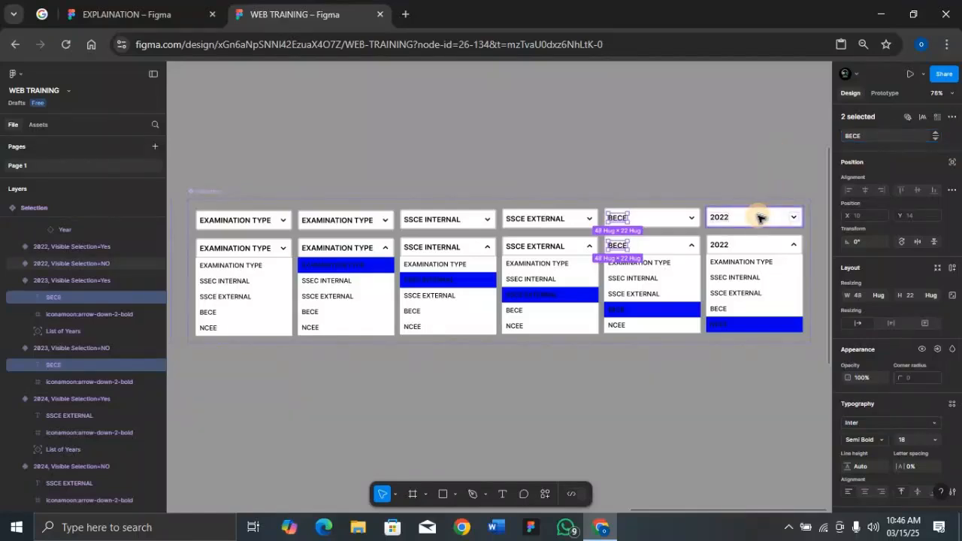
Step: Change the header text of both 2022 variants, closed and open, to NCEE
click(758, 245)
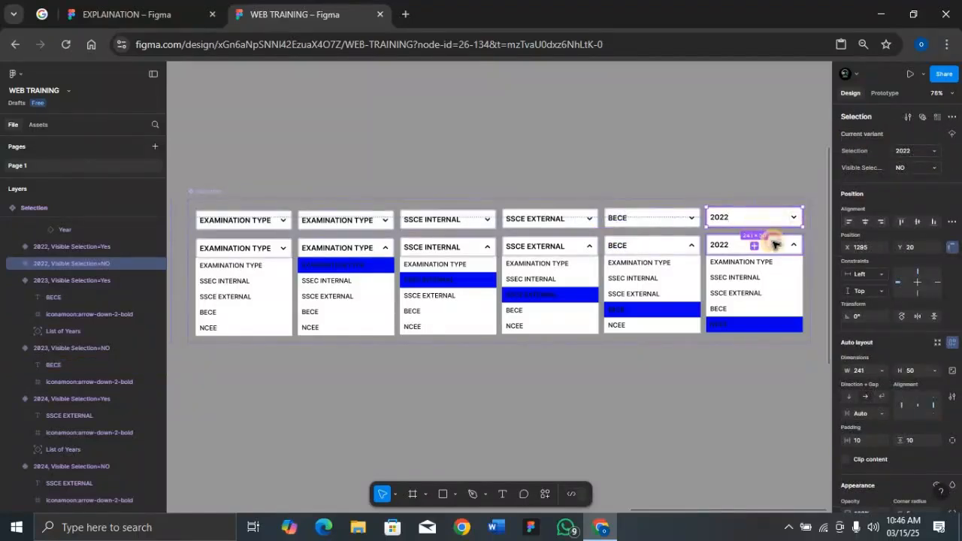
shift+click(775, 245)
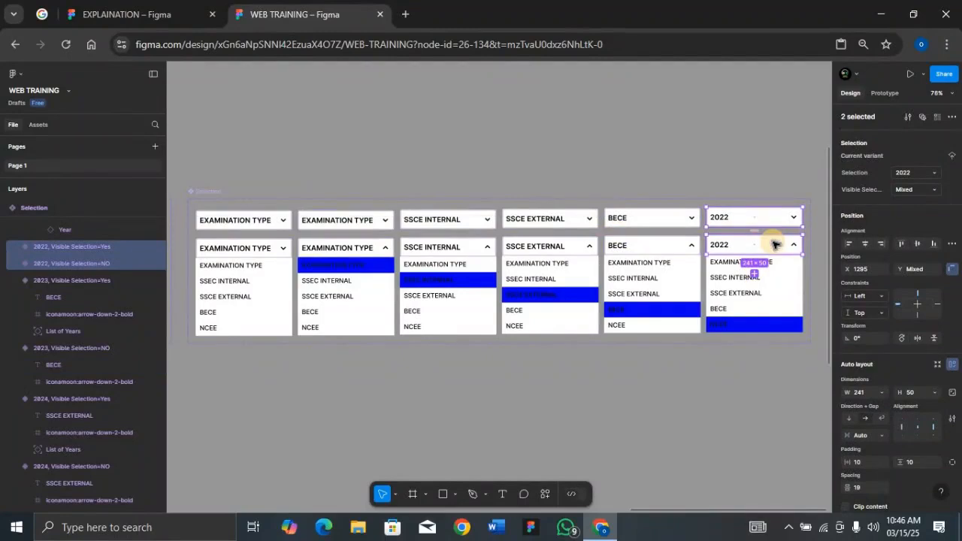
key(Return)
key(Tab)
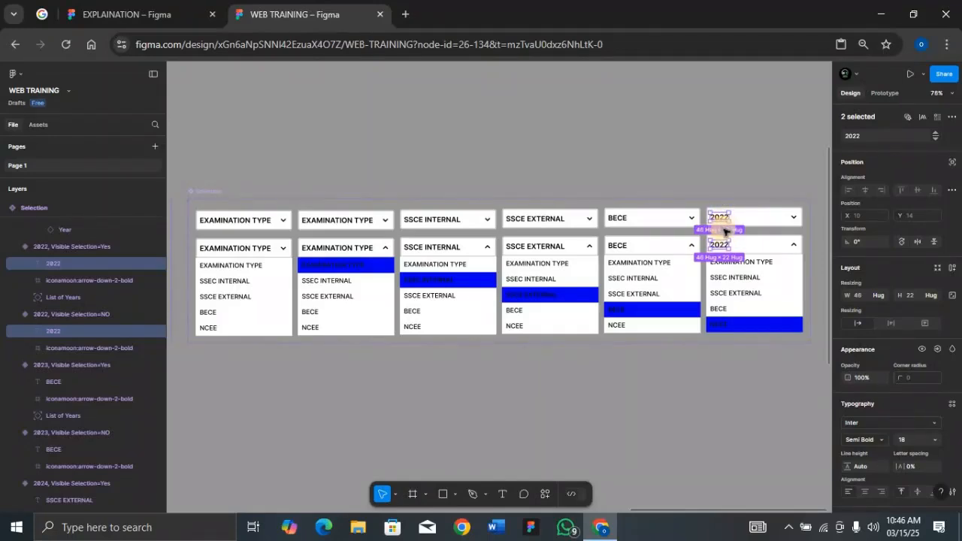
click(875, 136)
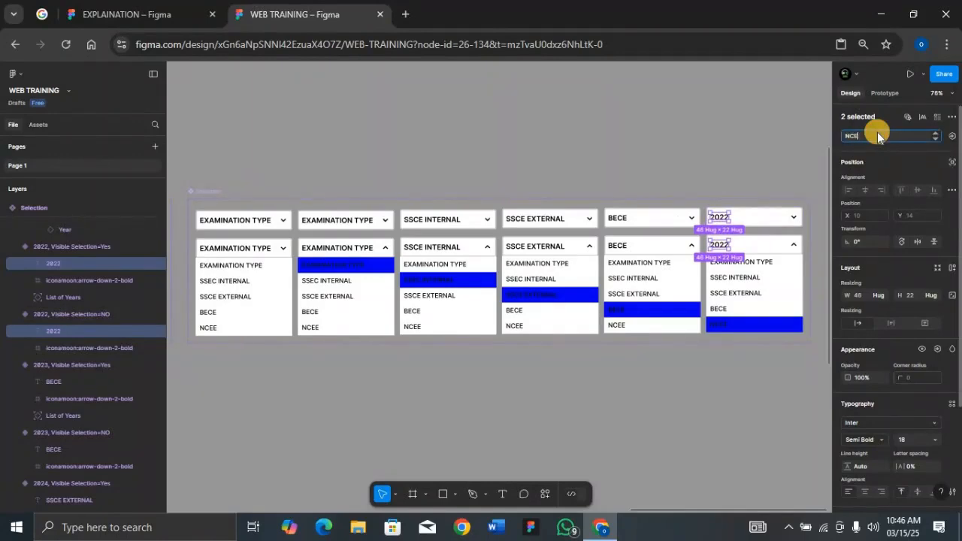
key(Return)
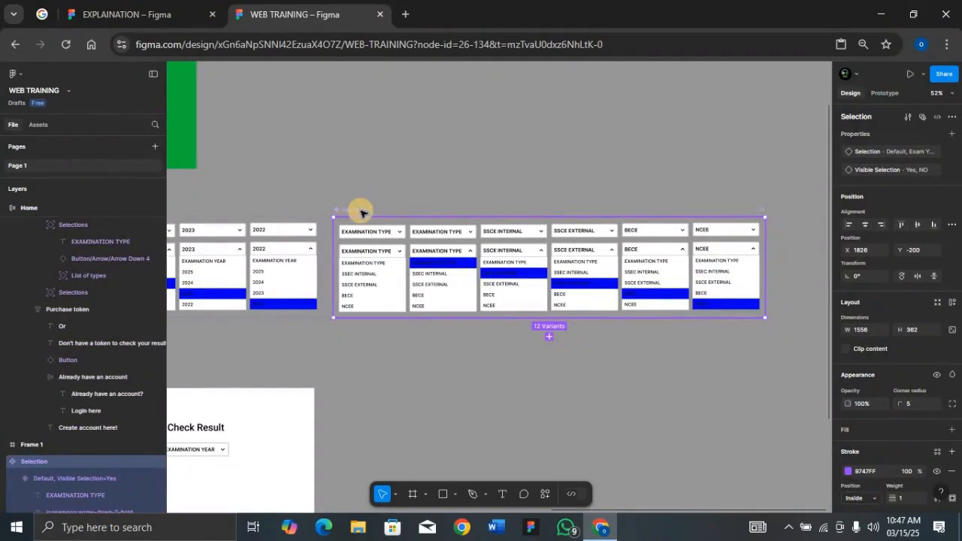
Step: Set all twelve examination type variants to a width of 587 and space them 20 apart horizontally
key(Return)
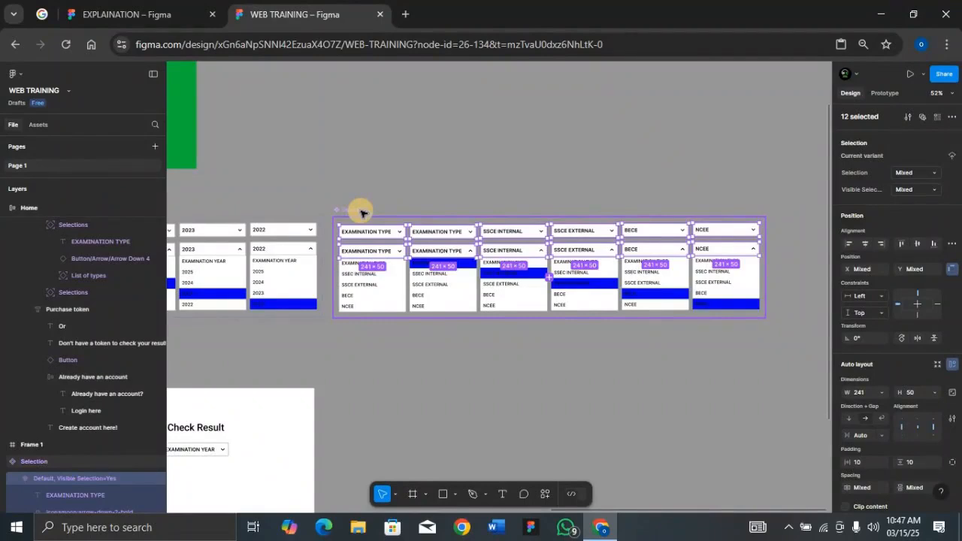
click(862, 392)
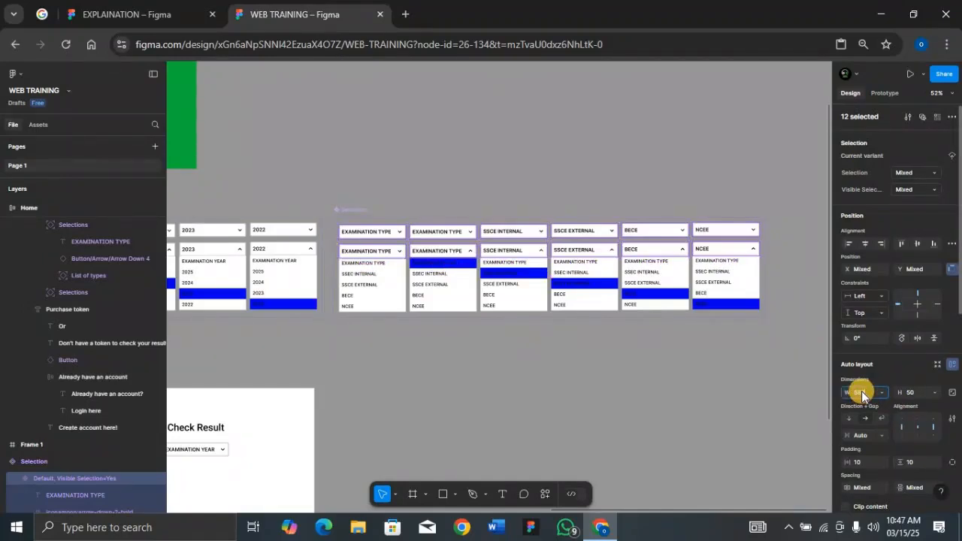
key(Return)
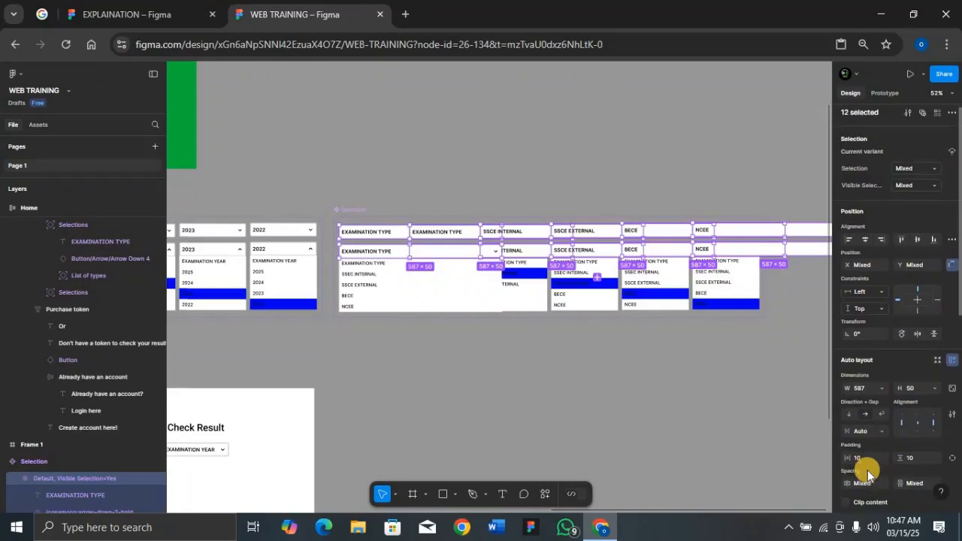
scroll(866, 466, down, 2)
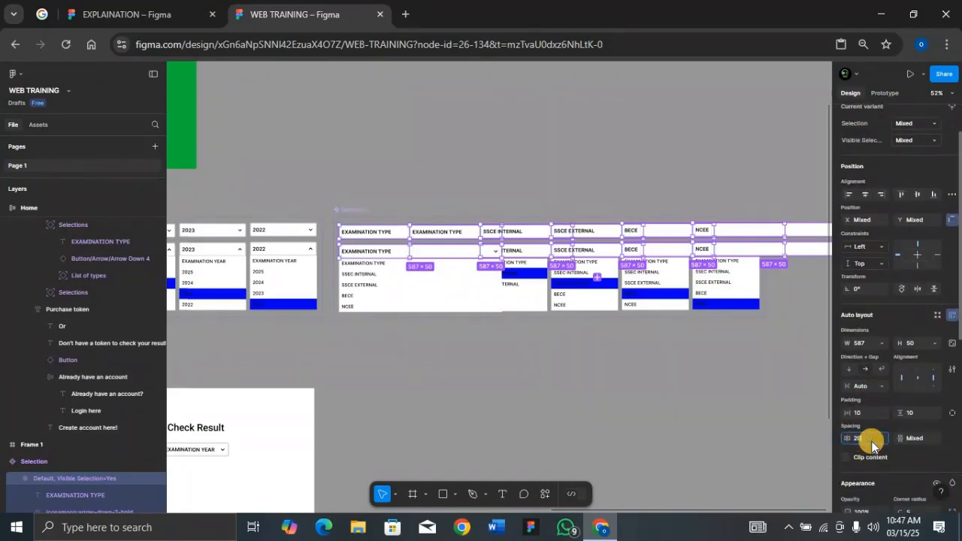
key(Return)
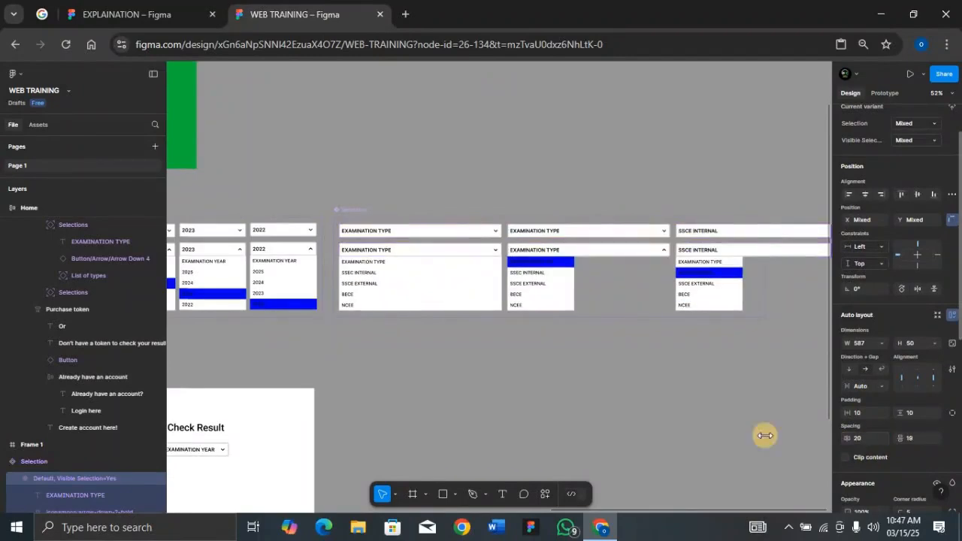
Step: Widen the examination type component set to about 3662 so that its frame encloses all twelve variants
scroll(665, 387, right, 3)
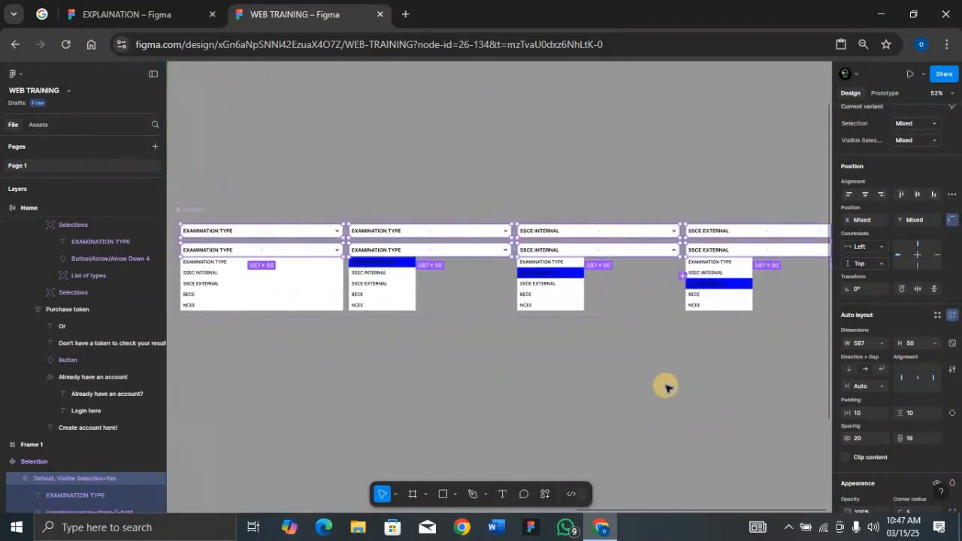
click(200, 210)
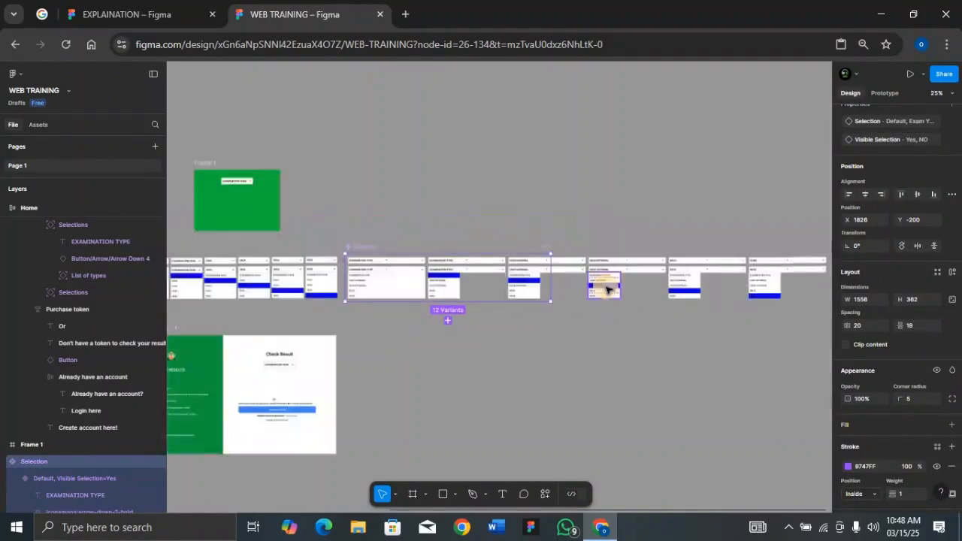
key(ctrl+minus)
key(ctrl+minus)
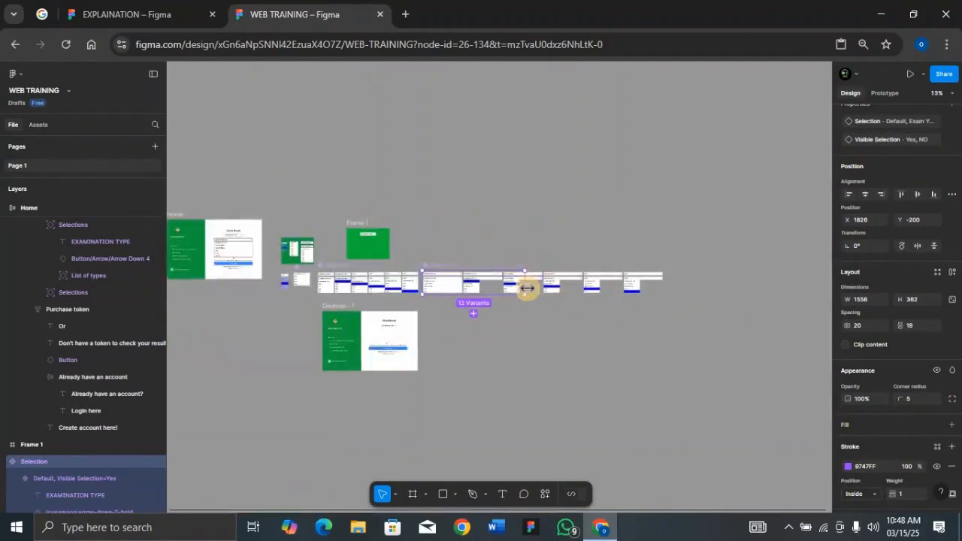
drag(527, 286, 667, 289)
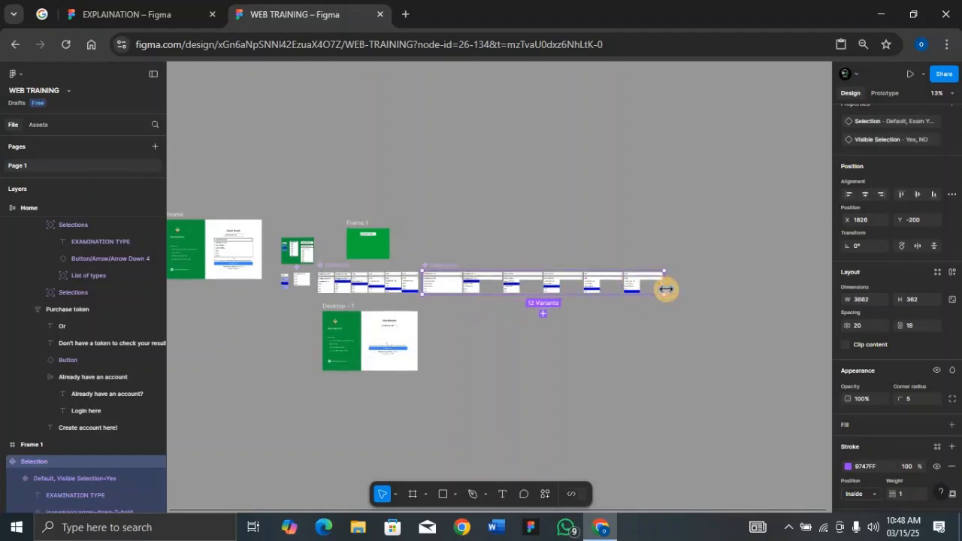
key(shift+2)
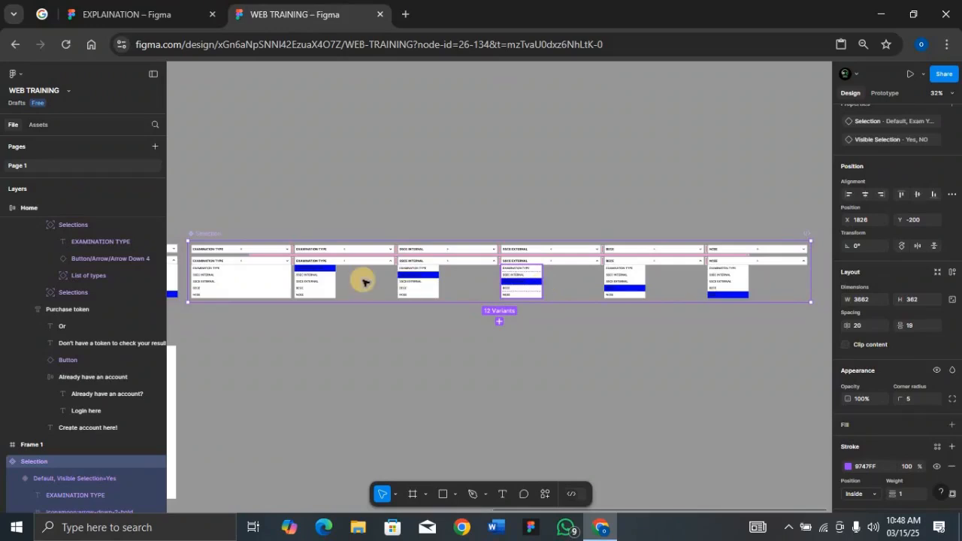
Step: Set the width of the option lists in the five narrower open variants to 587
click(321, 294)
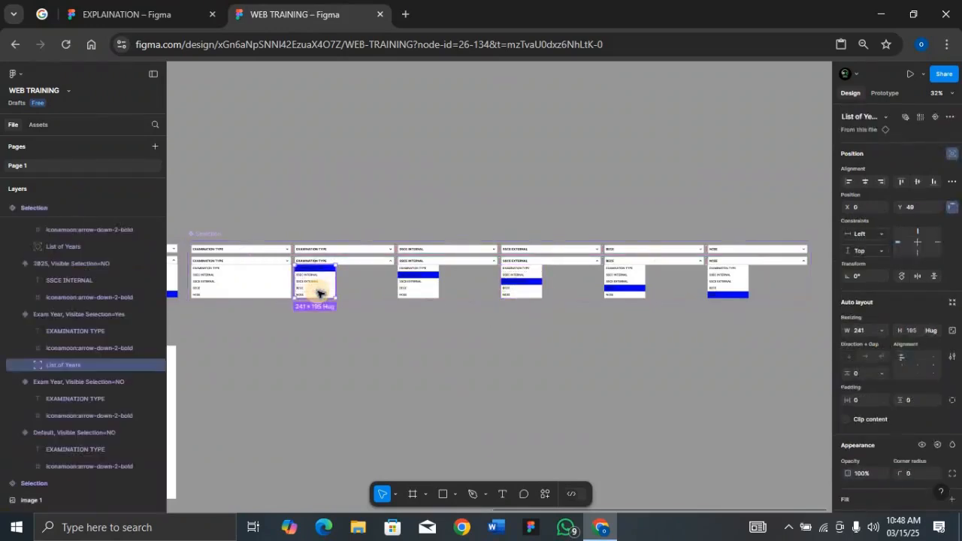
shift+click(414, 287)
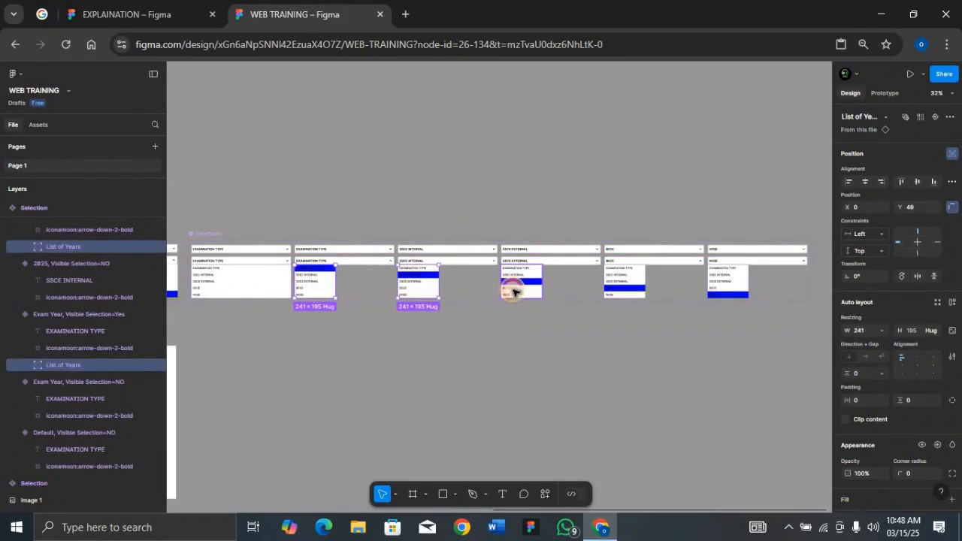
shift+click(514, 291)
shift+click(632, 292)
shift+click(727, 291)
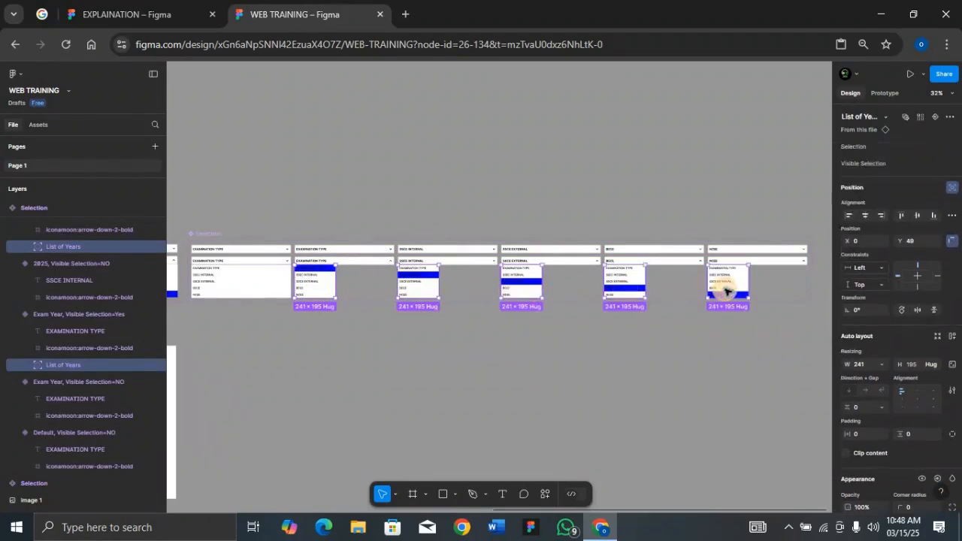
click(864, 331)
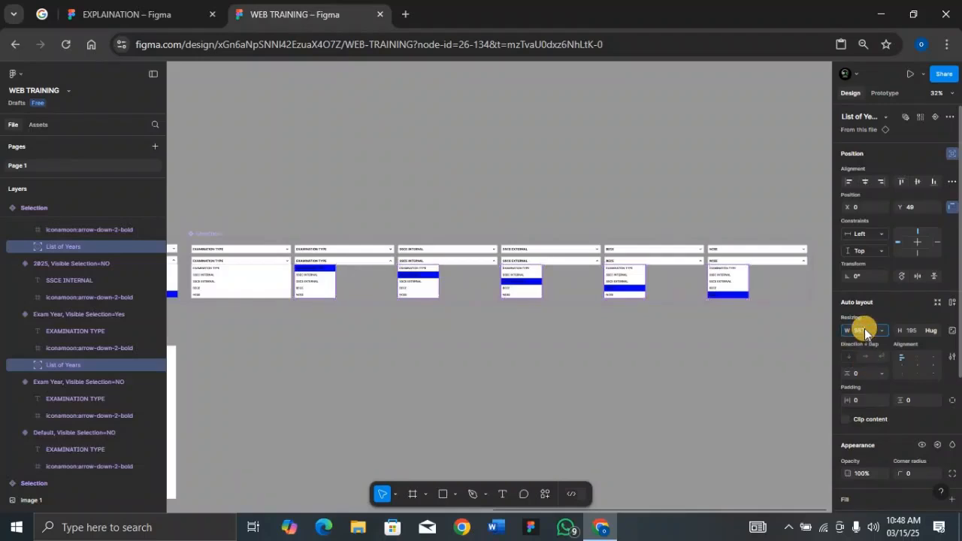
text(587)
key(Return)
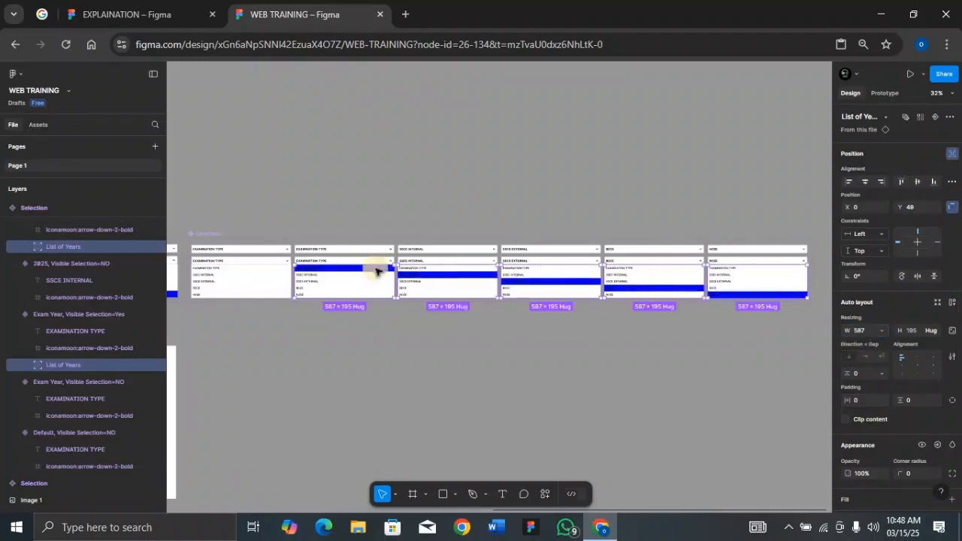
Step: Rename the examination type component set to Selection 2
click(201, 234)
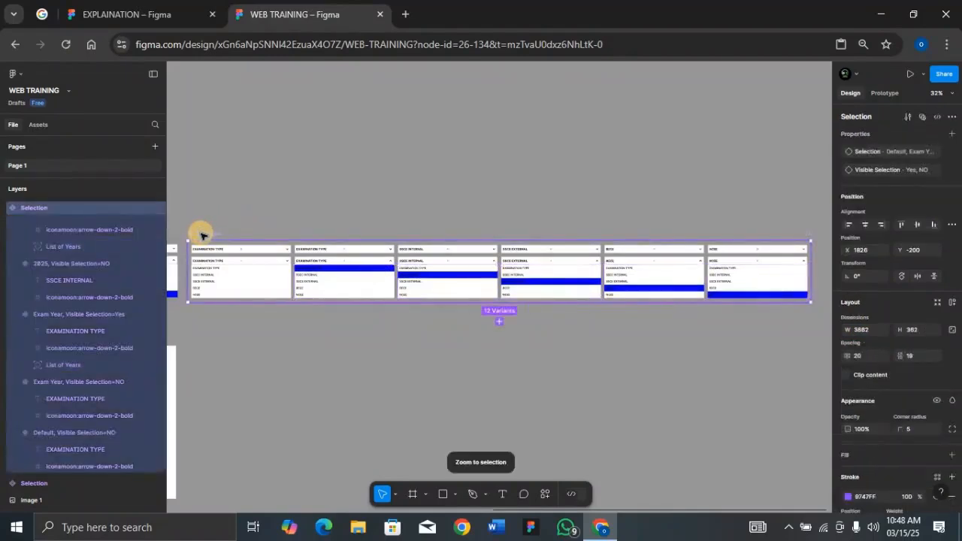
double_click(209, 234)
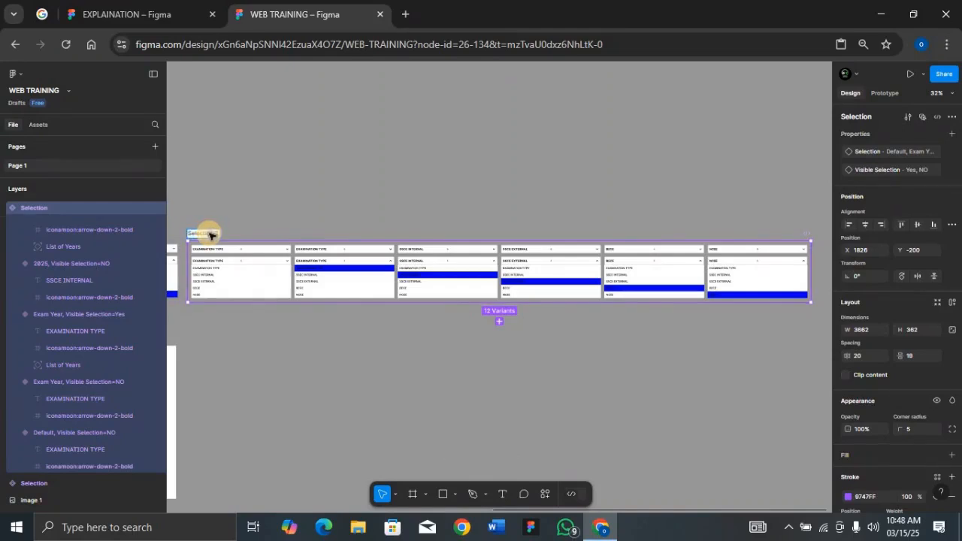
key(Return)
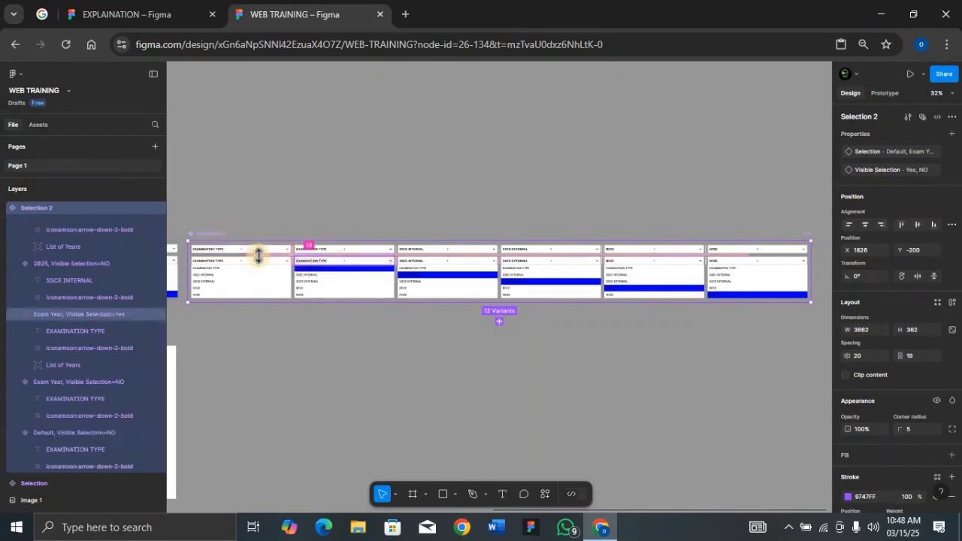
Step: Place an instance of the Selection 2 component in Desktop - 1 below the examination year dropdown, at X 708, Y 271
scroll(260, 258, left, 5)
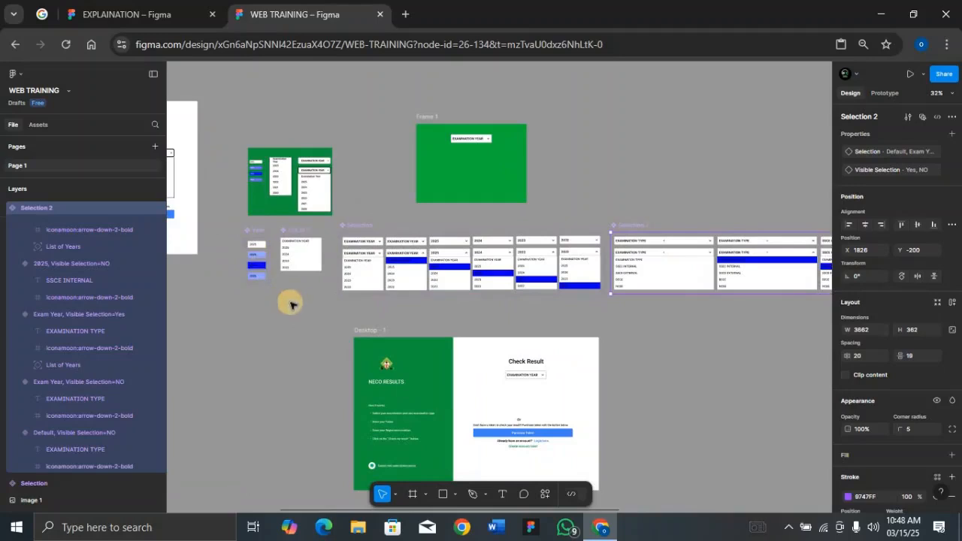
click(378, 333)
key(shift+2)
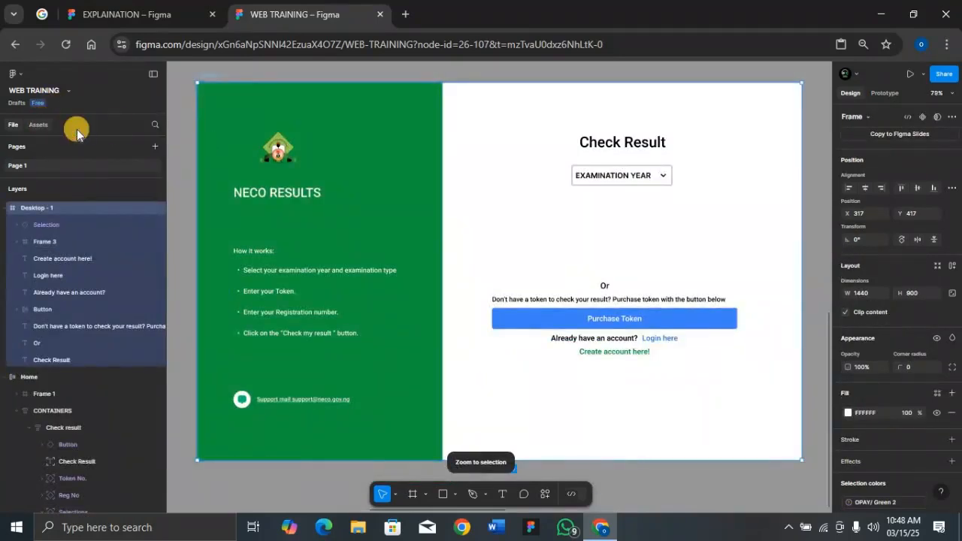
click(39, 125)
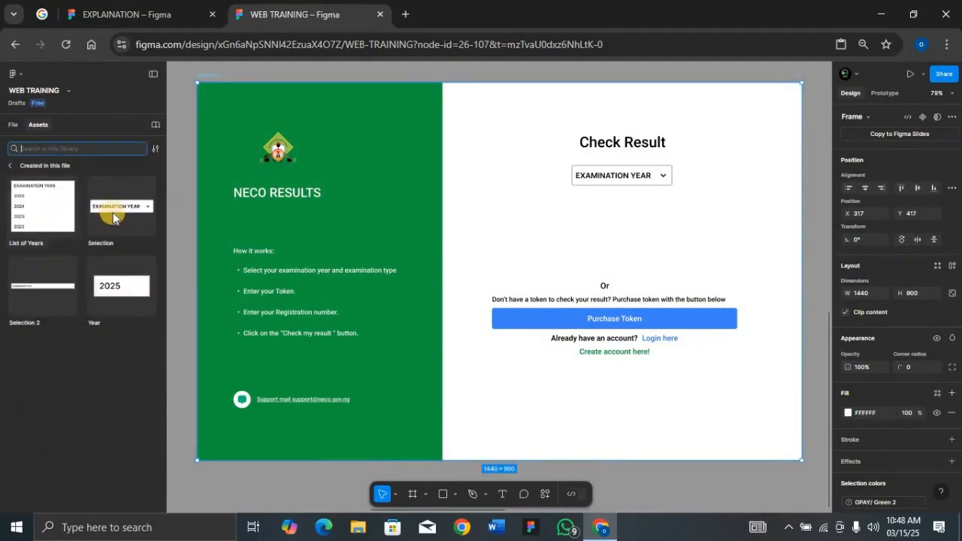
drag(63, 273, 296, 257)
click(565, 247)
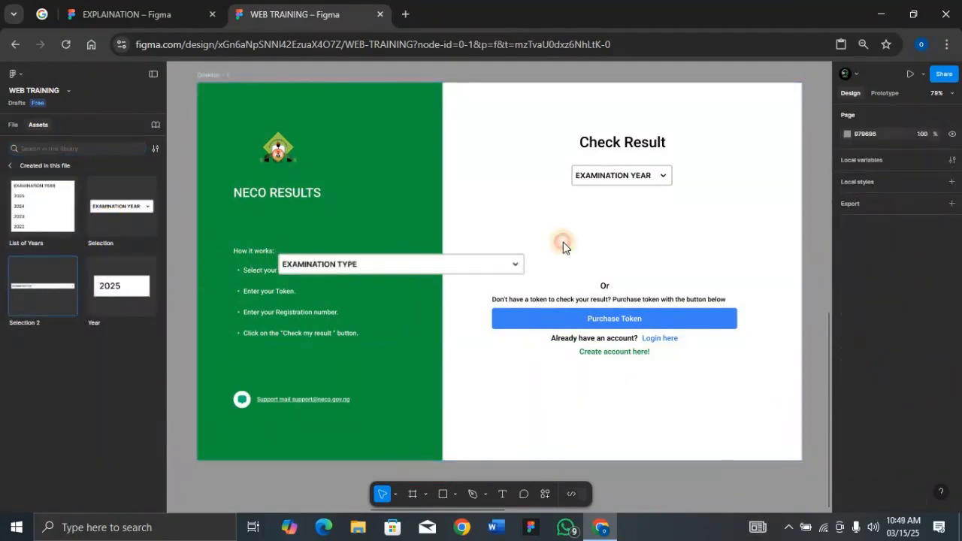
drag(564, 247, 644, 200)
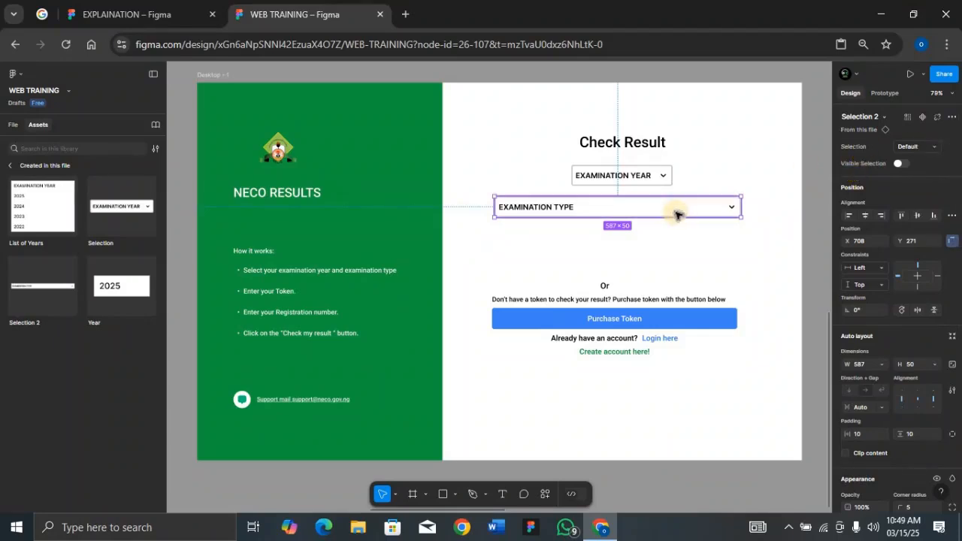
Step: Check the open lists of the examination type and examination year dropdowns in Desktop - 1 by switching Visible Selection on and off for each
click(902, 164)
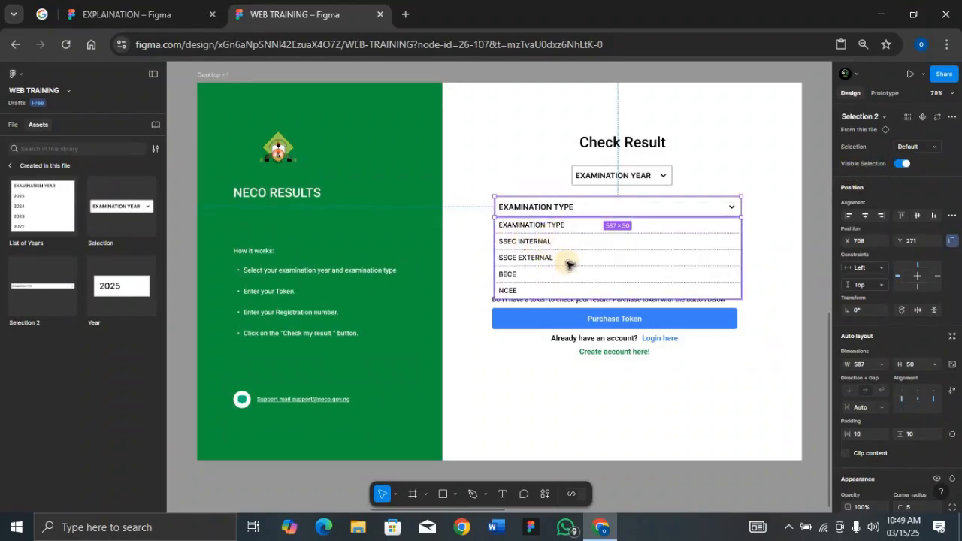
click(909, 165)
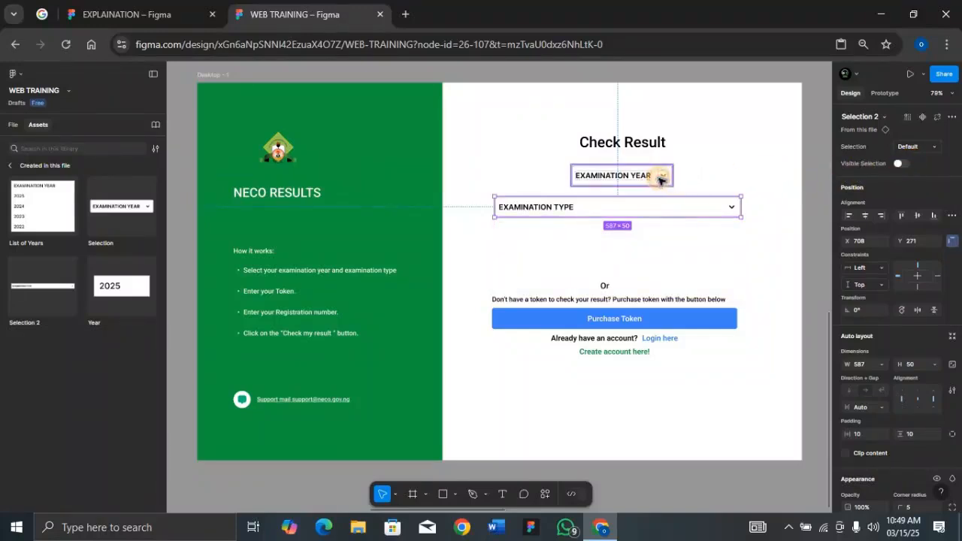
click(662, 177)
click(900, 165)
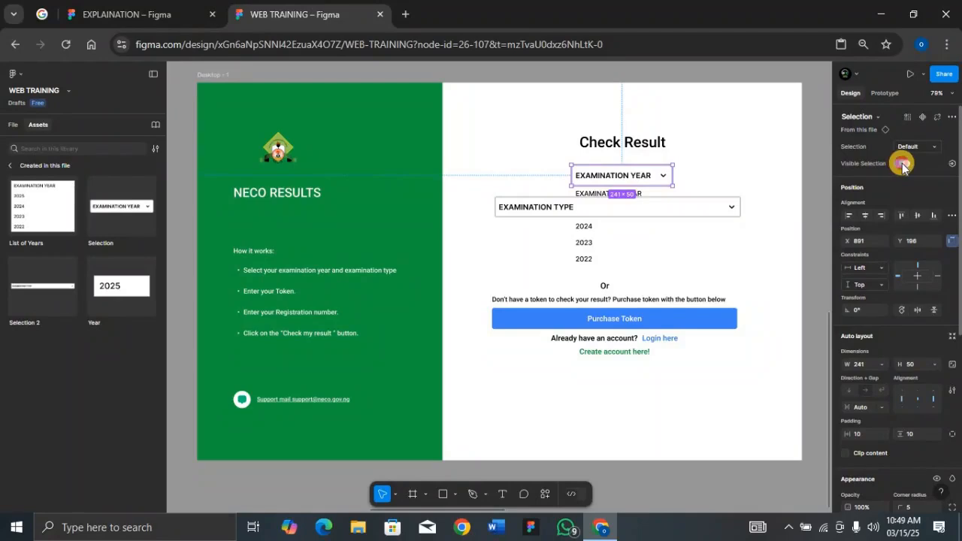
click(901, 164)
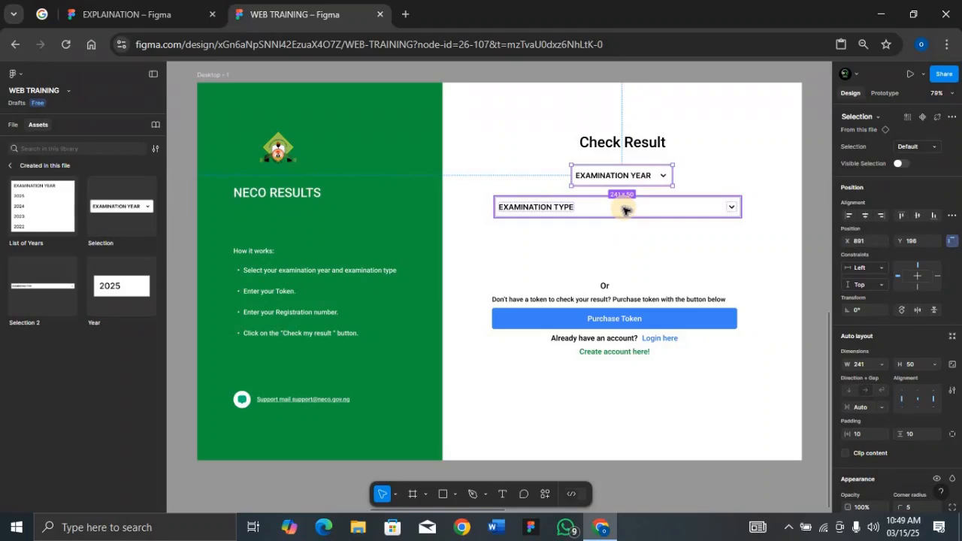
Step: Place an instance of the Selection 2 component in the green Frame 1 below the examination year dropdown, at X 35, Y 153
key(ctrl+minus)
key(ctrl+minus)
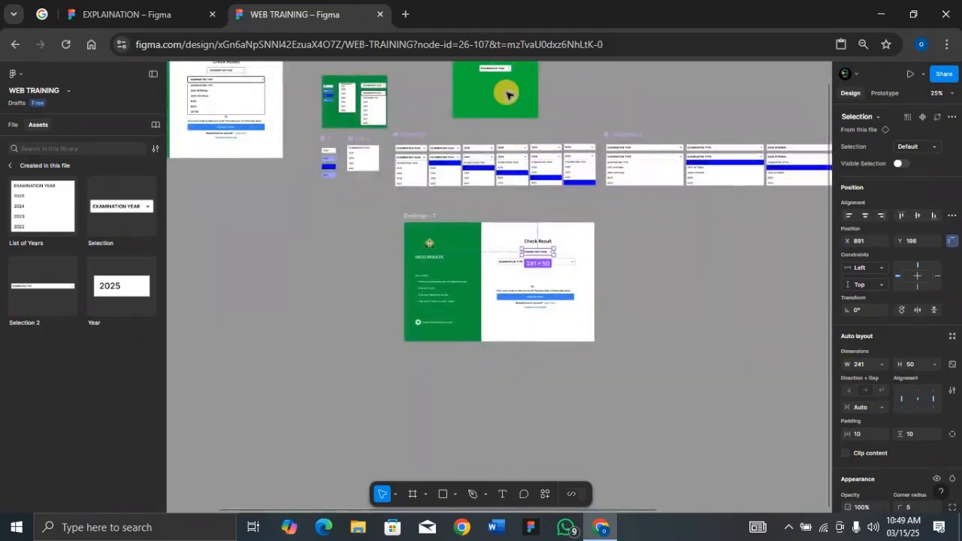
scroll(508, 94, up, 2)
click(458, 80)
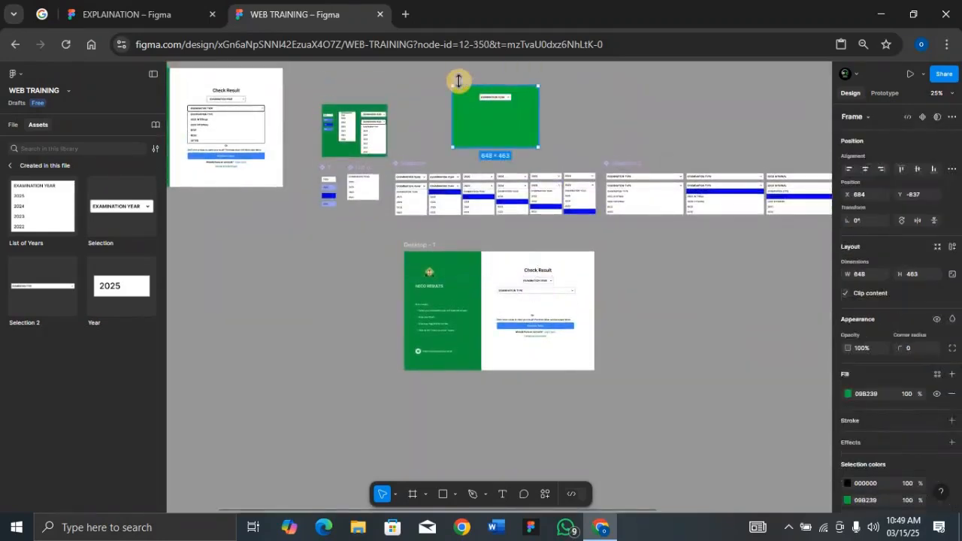
key(shift+2)
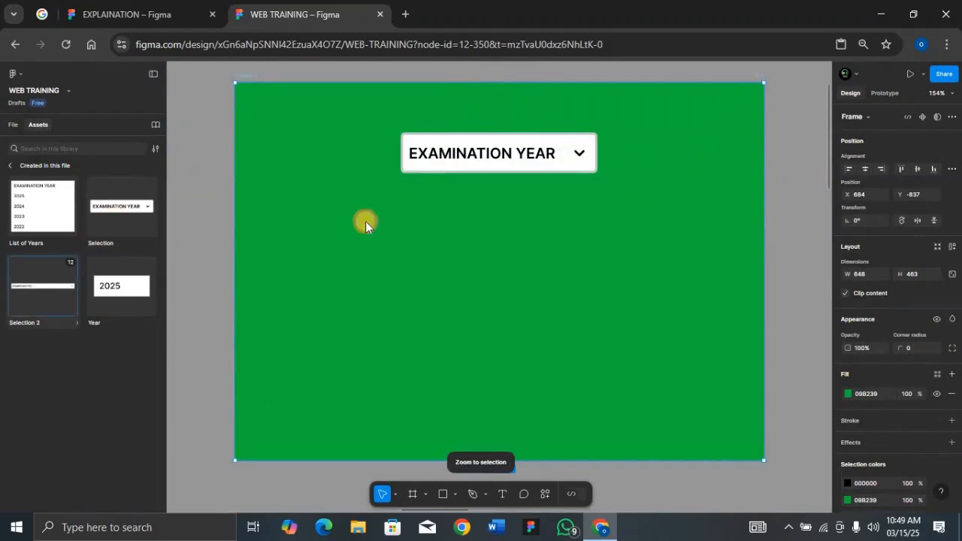
drag(366, 223, 509, 233)
scroll(513, 218, down, 2)
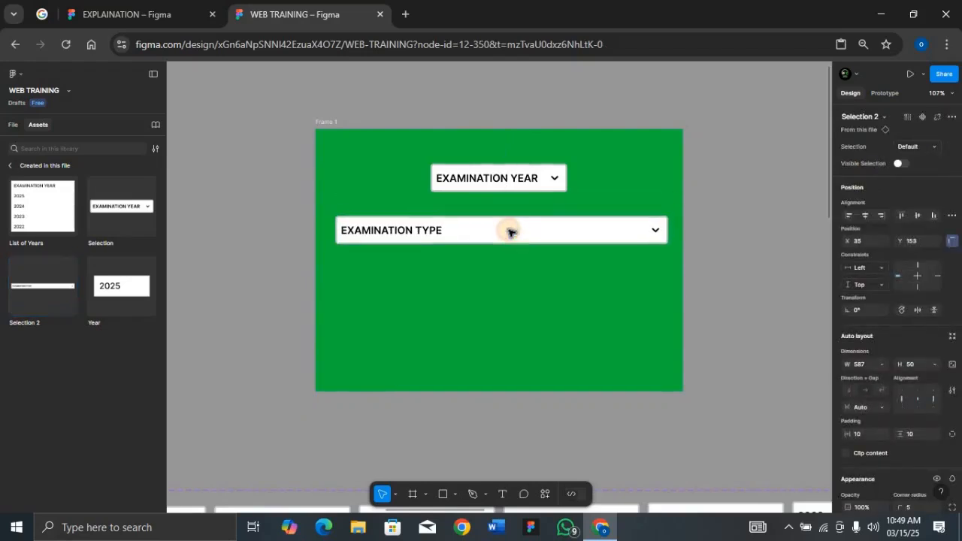
Step: Preview Frame 1 and test the examination type dropdown with the internal, external, BECE and default options, plus the opening of the examination year list
click(329, 122)
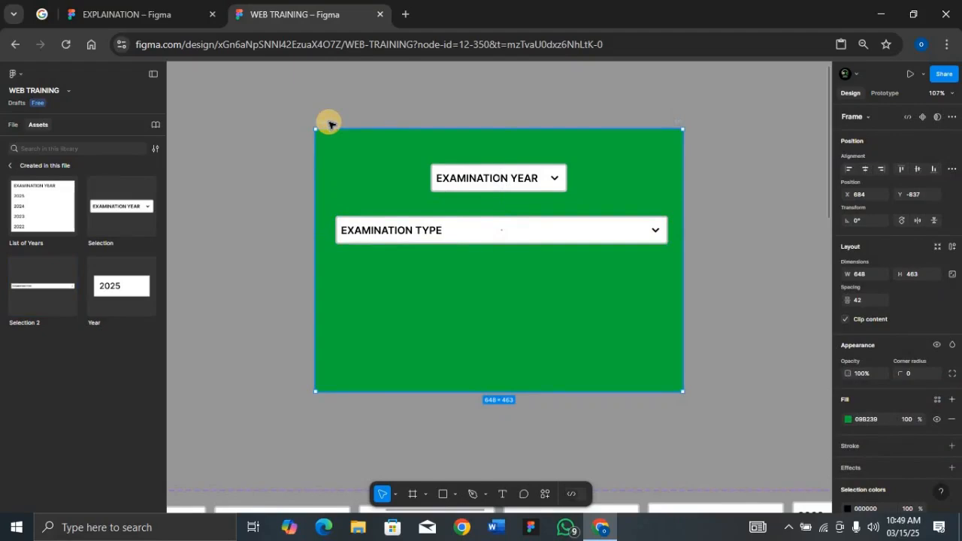
key(shift+space)
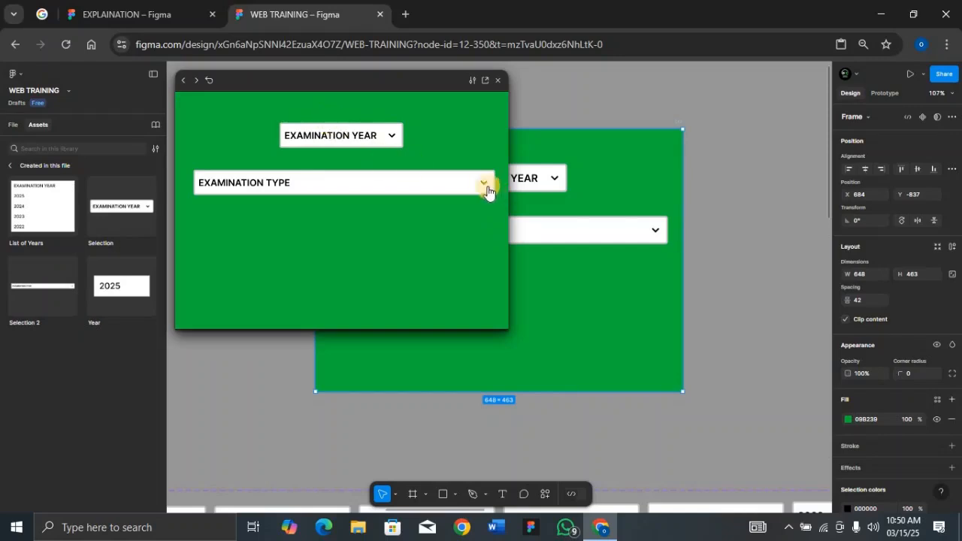
click(485, 188)
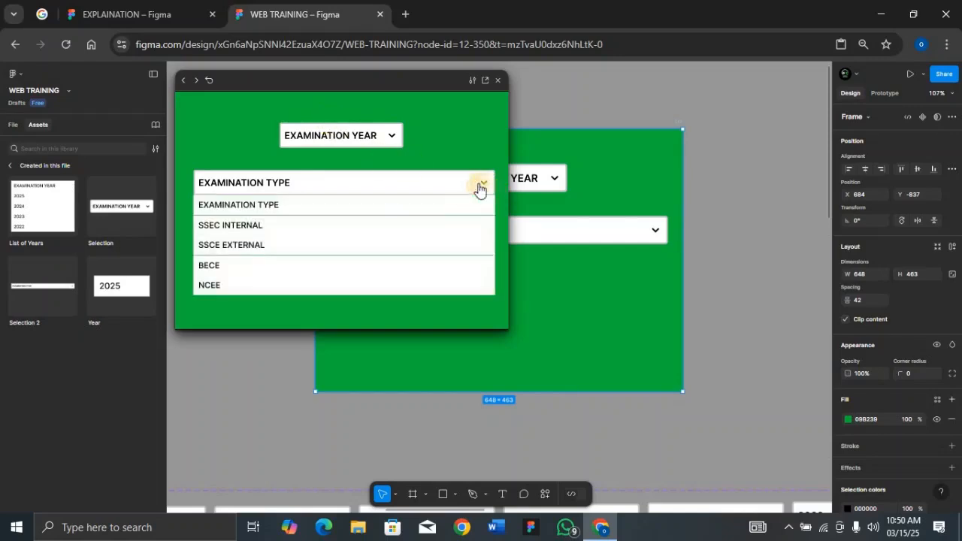
click(381, 208)
click(445, 188)
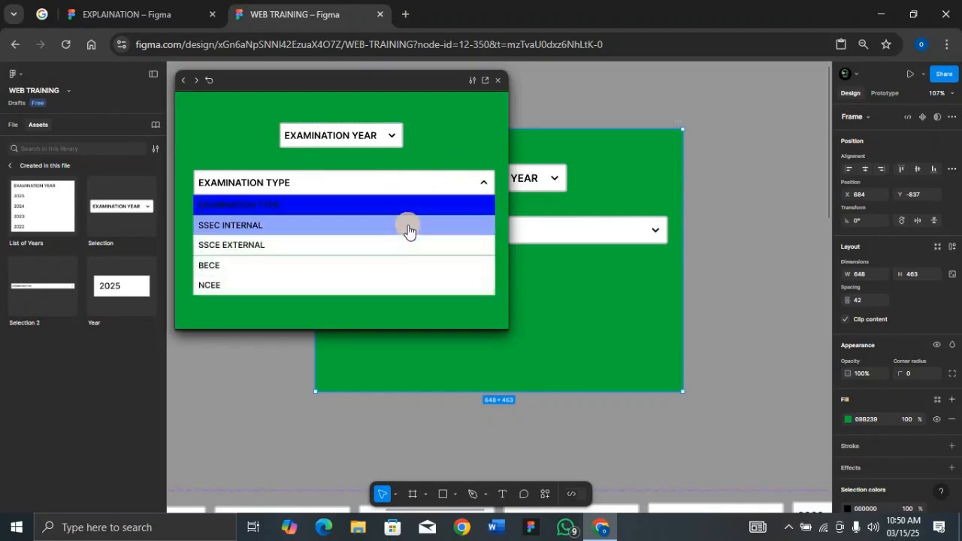
click(421, 224)
click(469, 185)
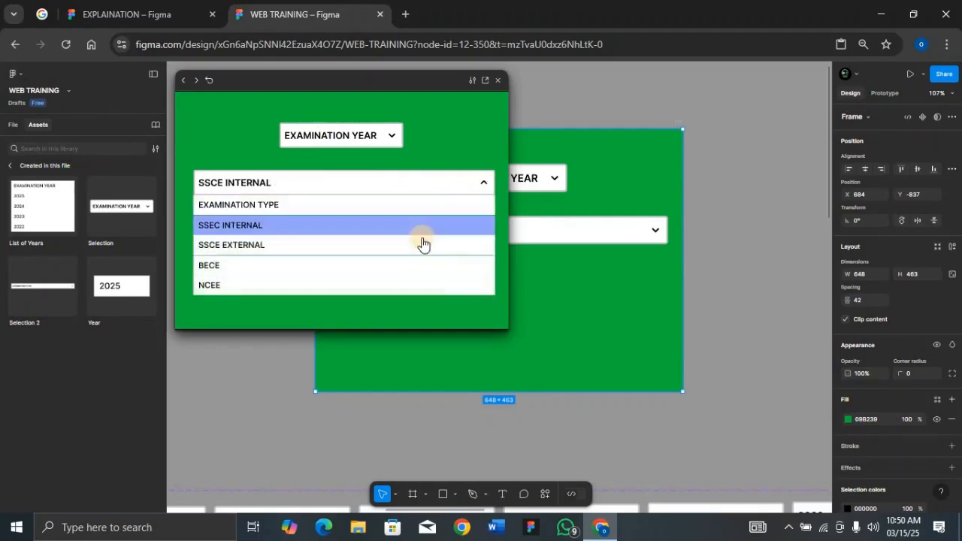
click(421, 241)
click(477, 185)
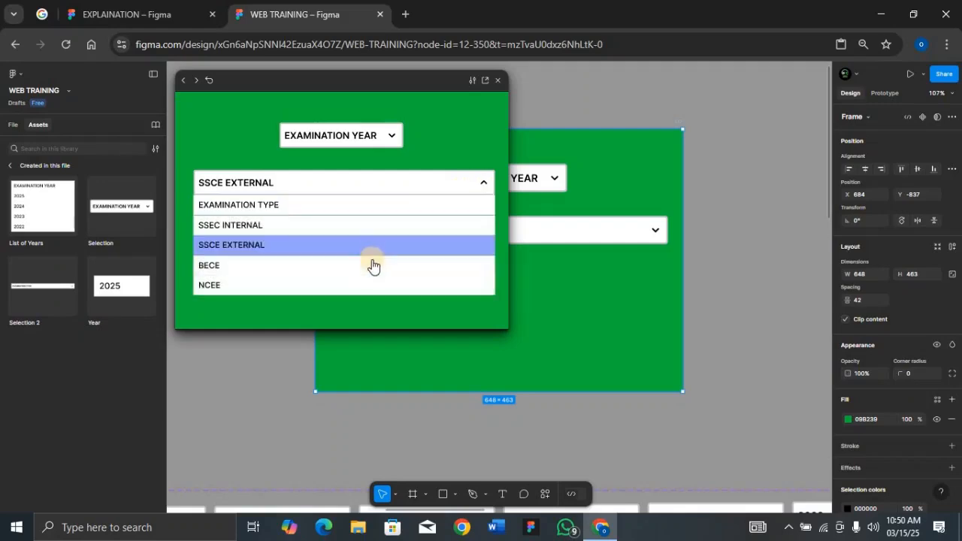
click(373, 265)
click(425, 204)
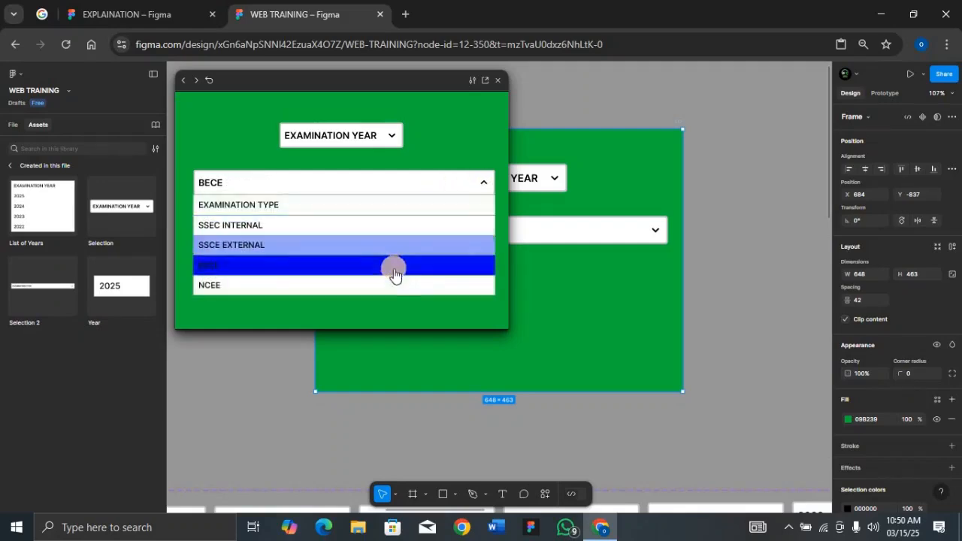
click(395, 204)
click(472, 179)
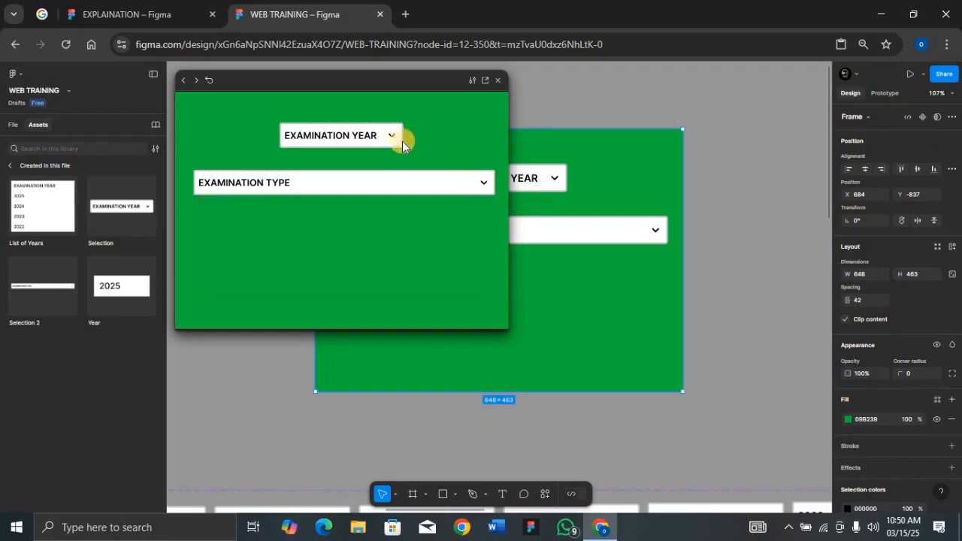
click(392, 137)
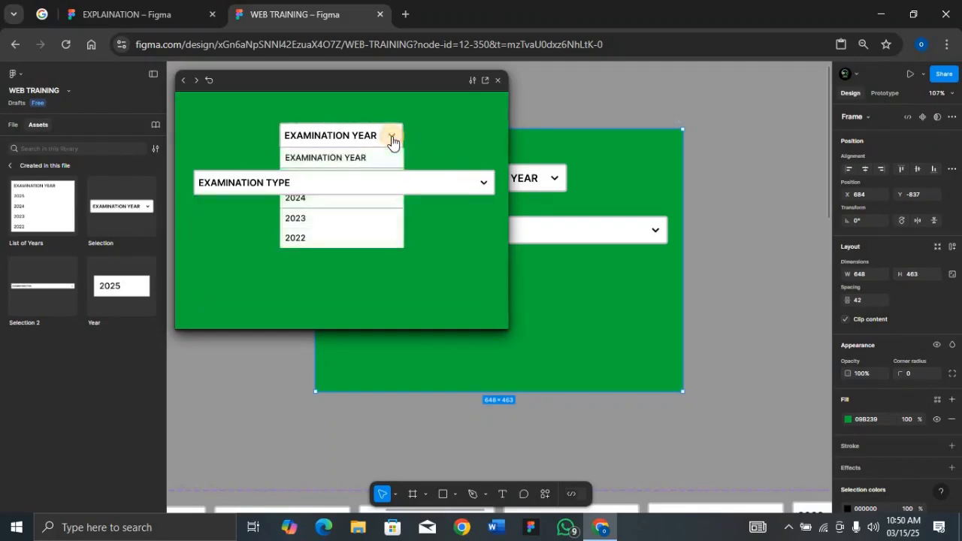
Step: Move the examination year Selection instance above Selection 2 in the layer order of Frame 1
click(13, 126)
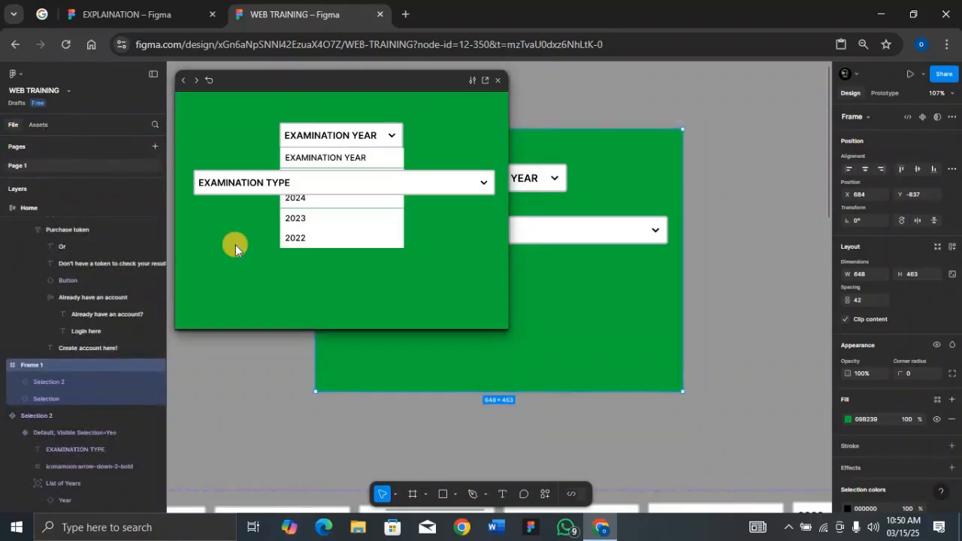
click(61, 396)
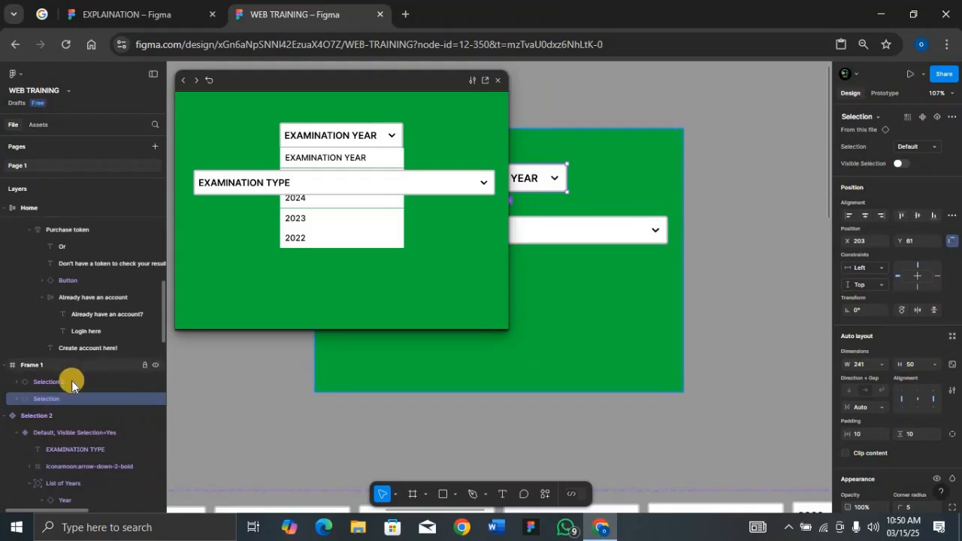
click(71, 381)
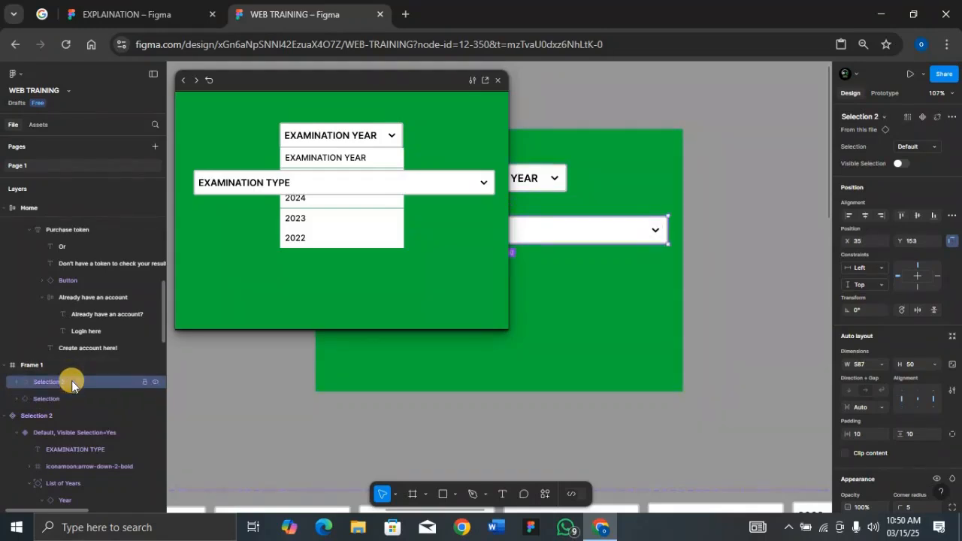
drag(72, 397, 64, 375)
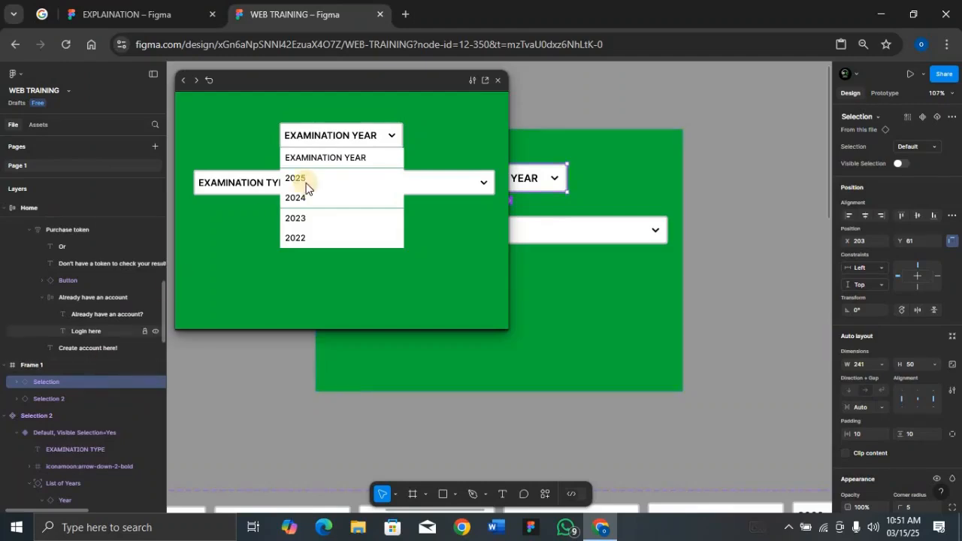
Step: Test opening and closing the examination year and examination type dropdowns in the Frame 1 preview, and close the preview
click(390, 137)
click(391, 137)
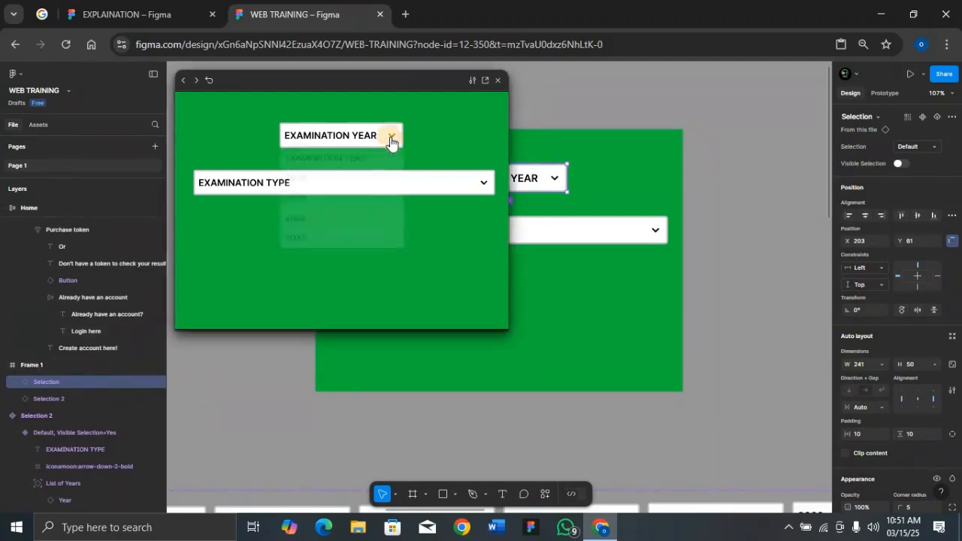
click(390, 139)
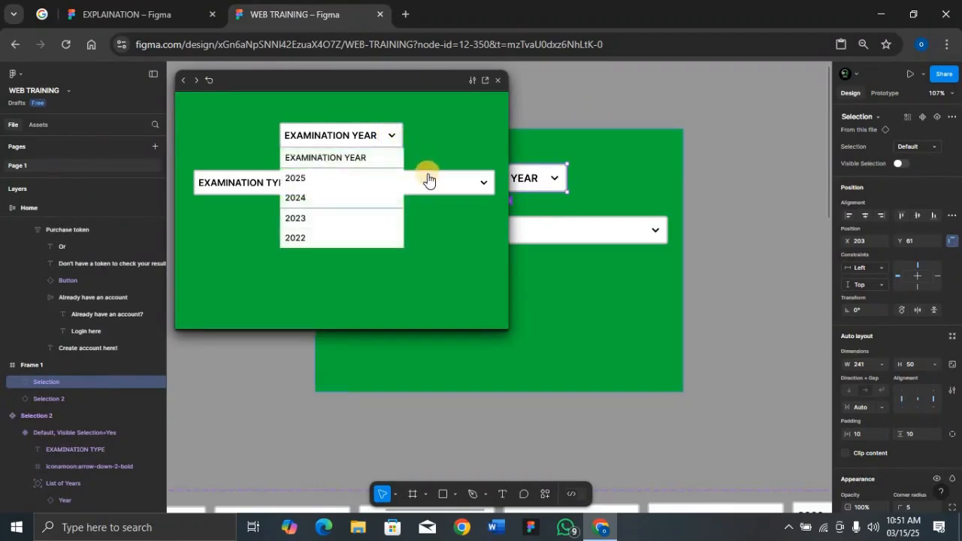
click(429, 182)
click(391, 140)
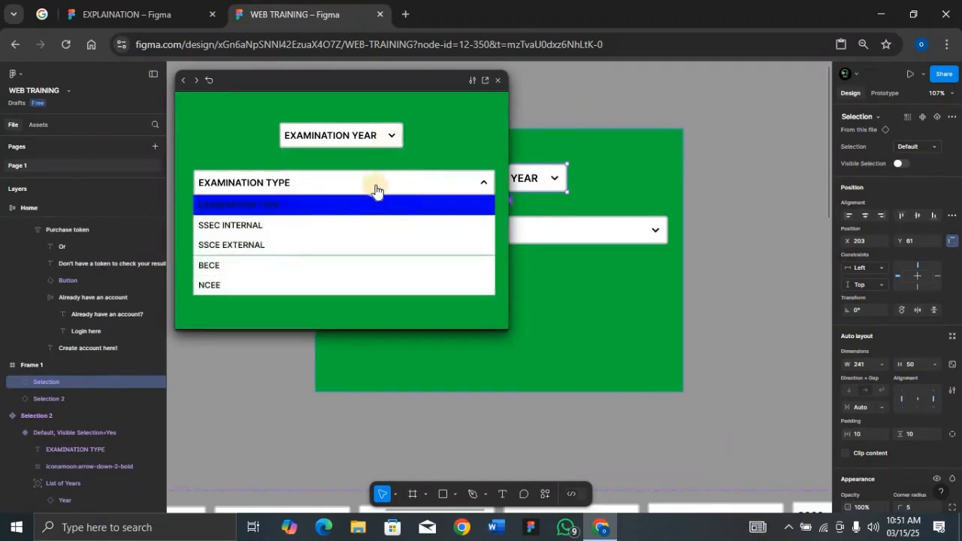
click(405, 185)
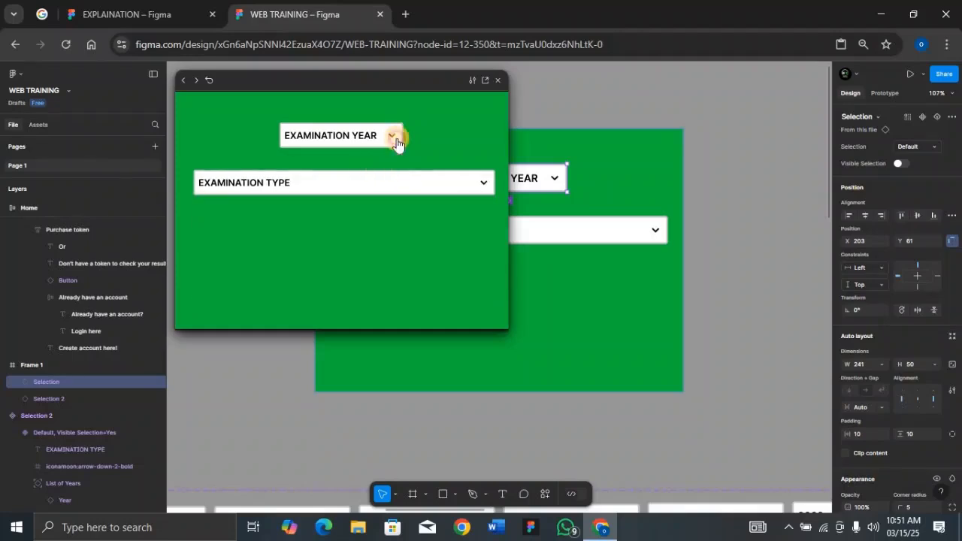
click(392, 141)
click(494, 80)
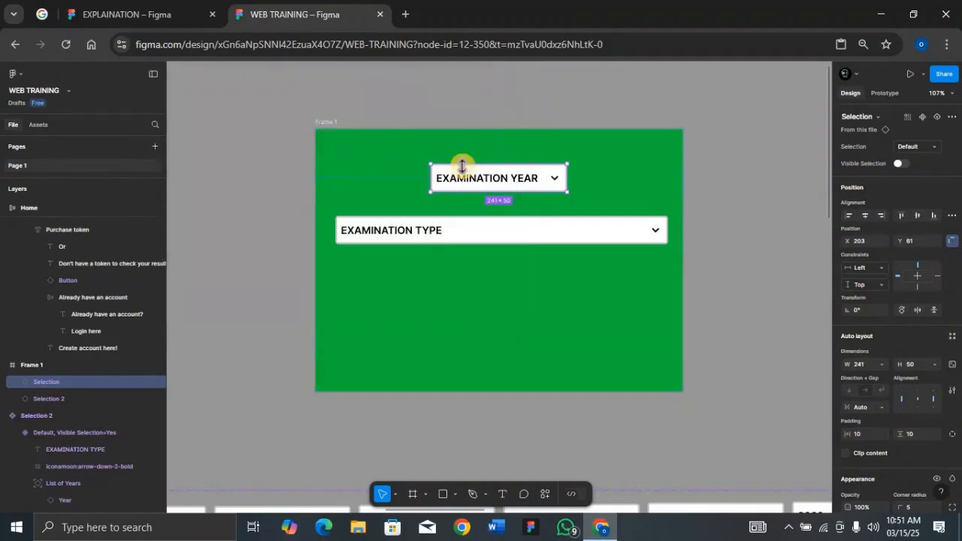
Step: Bring the Desktop - 1 frame into full view and select the original Home frame
click(333, 123)
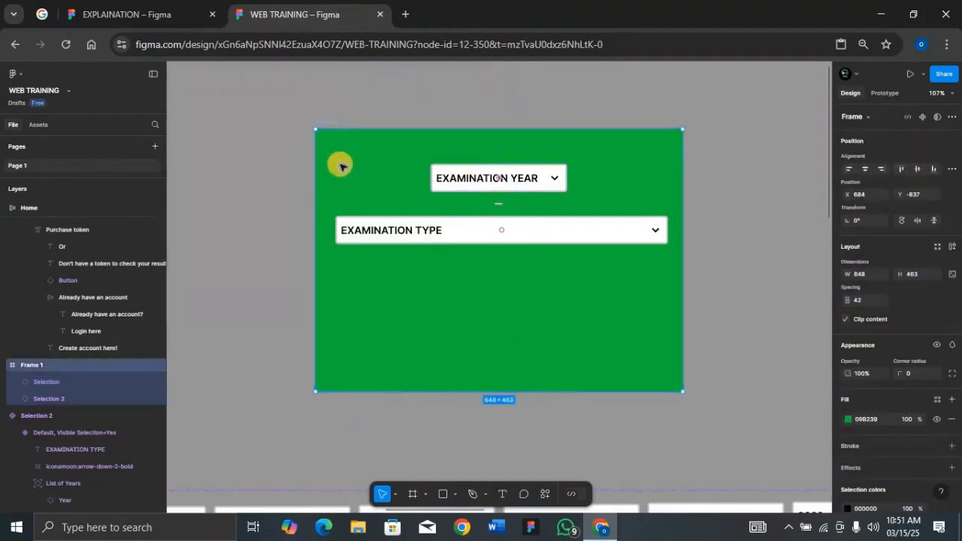
scroll(76, 304, up, 6)
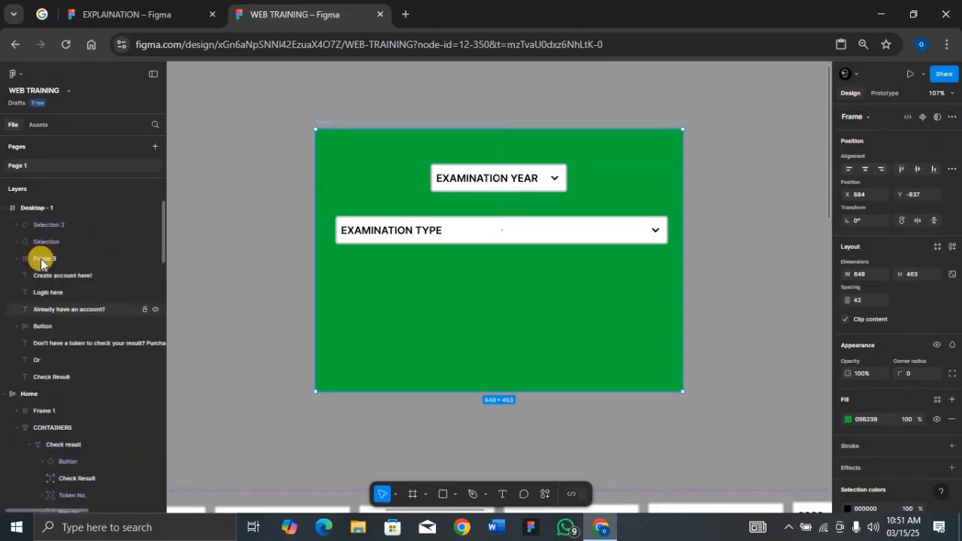
click(40, 212)
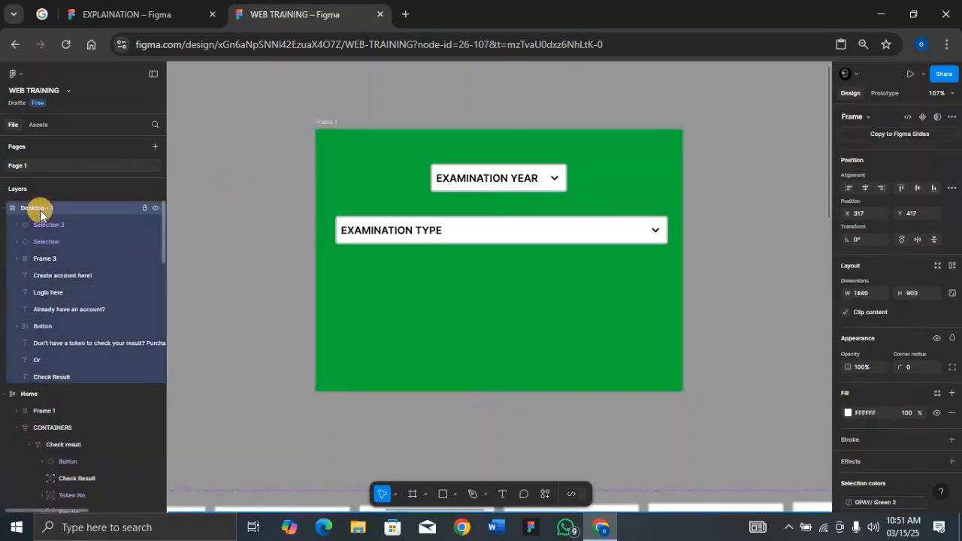
key(shift+2)
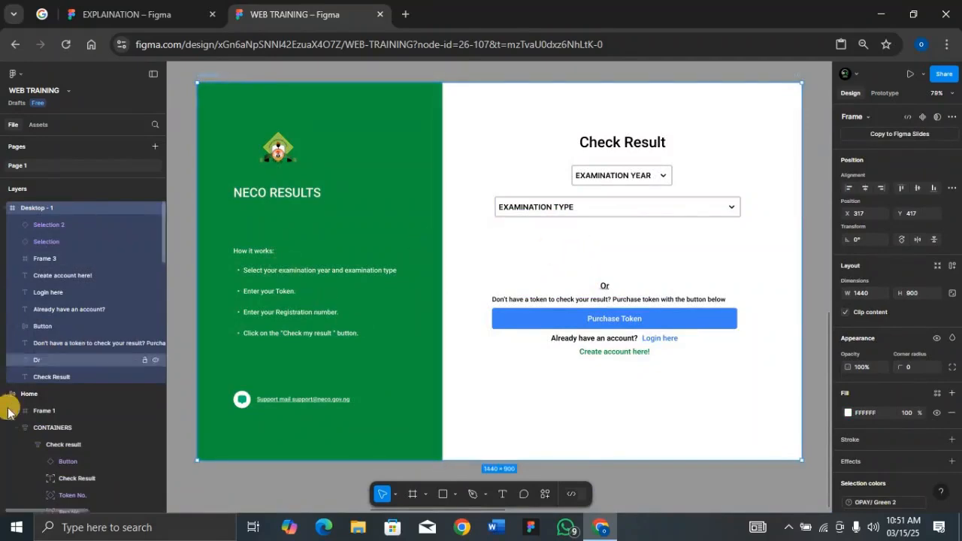
click(222, 246)
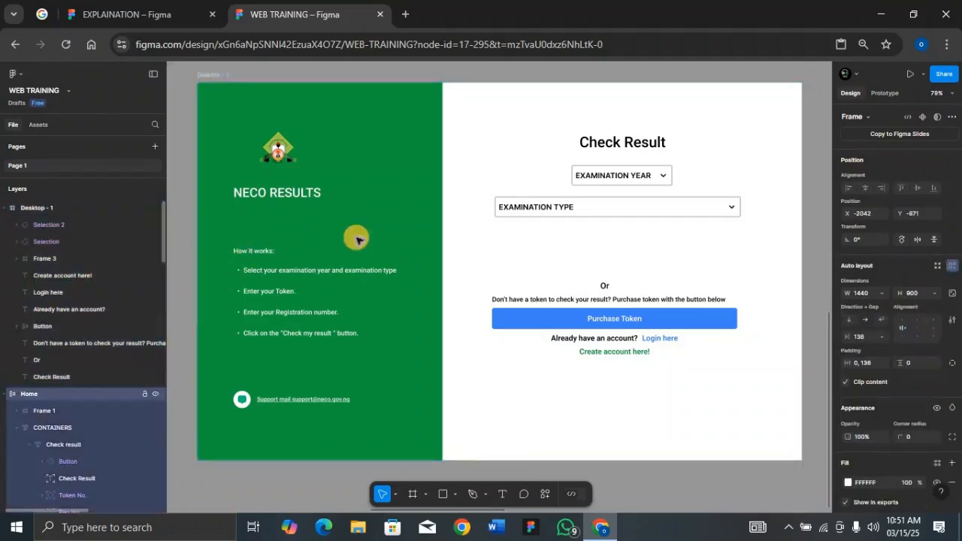